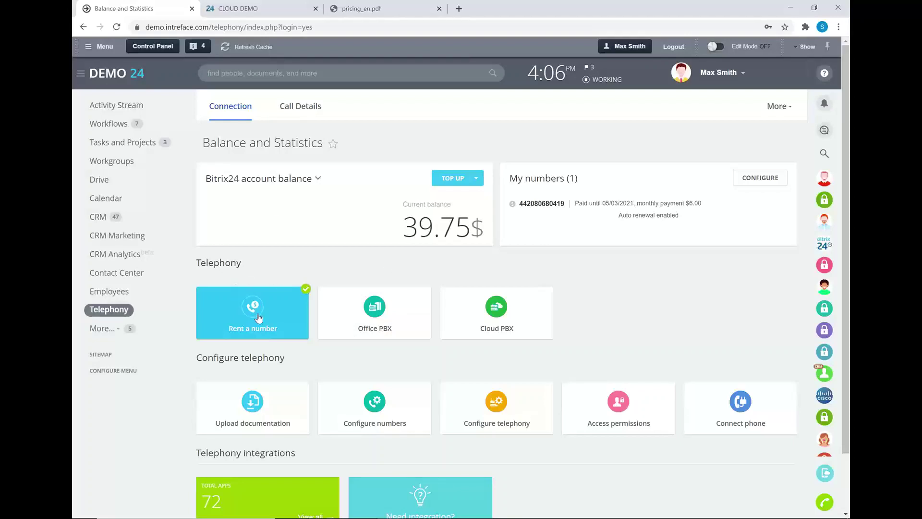
Start a number rental with USA as the country and Local as the type
left_click(229, 308)
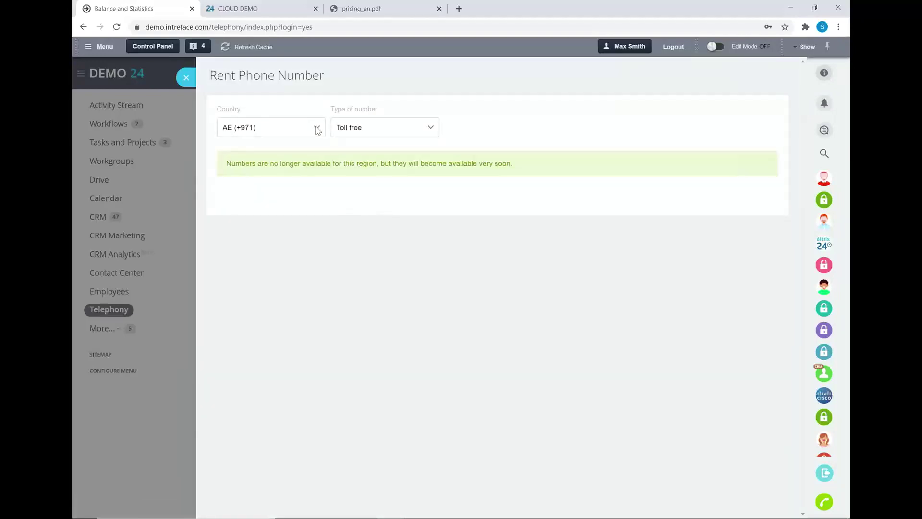
left_click(317, 130)
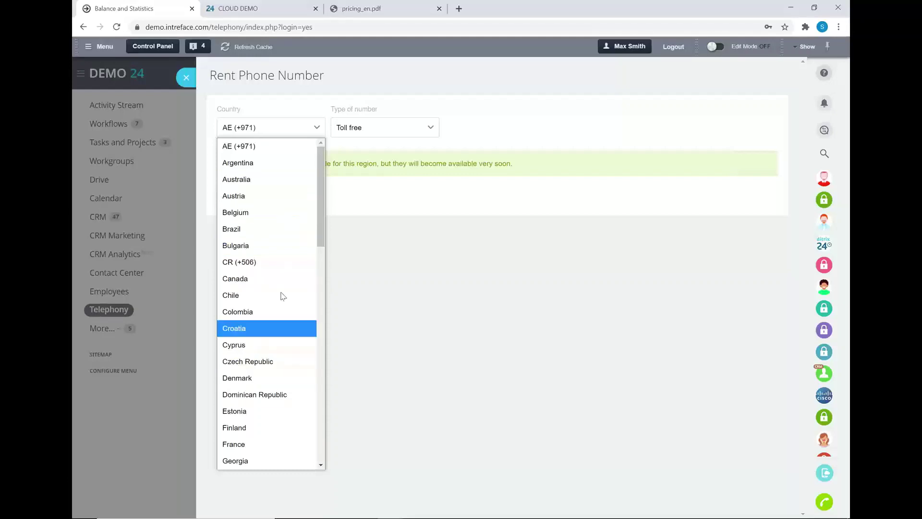
left_click_drag(321, 216, 319, 435)
left_click(278, 434)
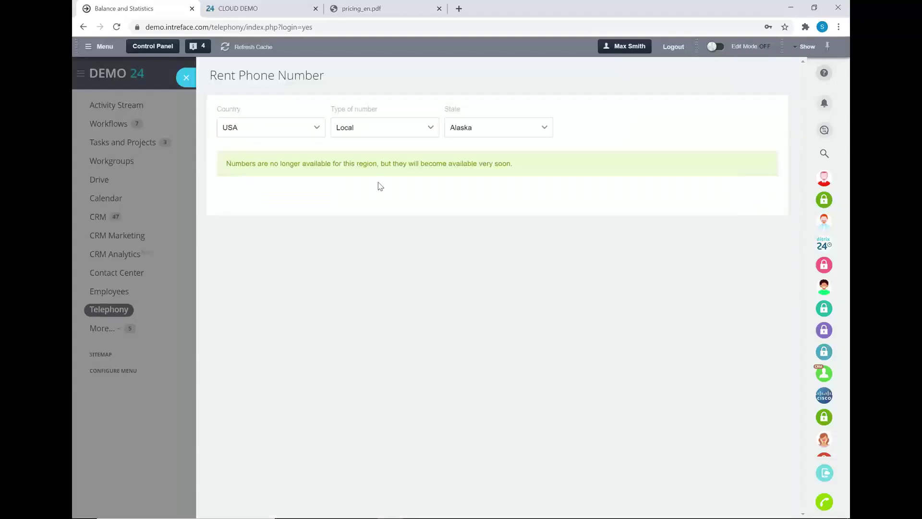
left_click(393, 129)
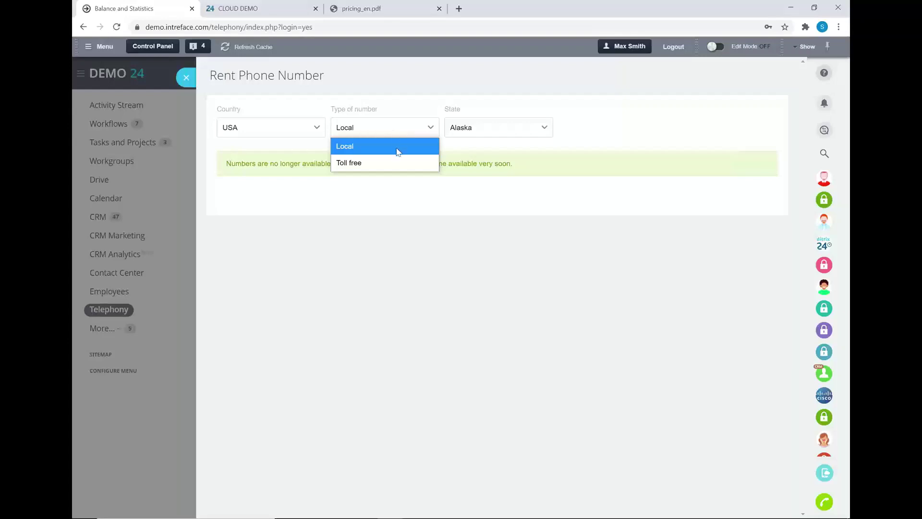
left_click(400, 147)
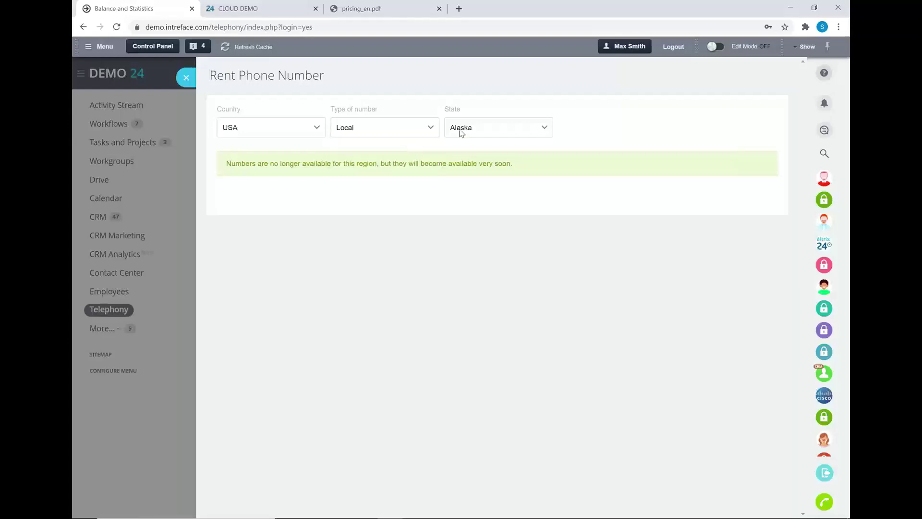
Pick Florida as the state and MIAMI (786) as the region
left_click(525, 128)
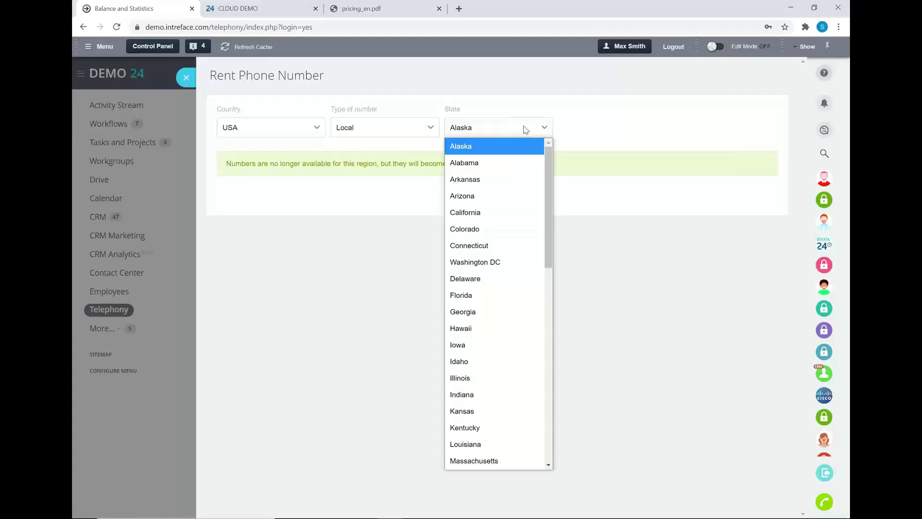
left_click(529, 292)
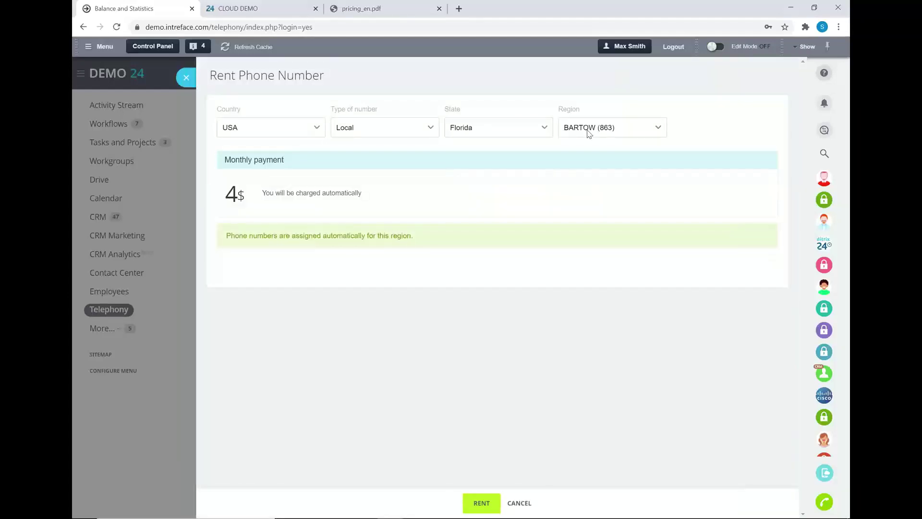
left_click(589, 133)
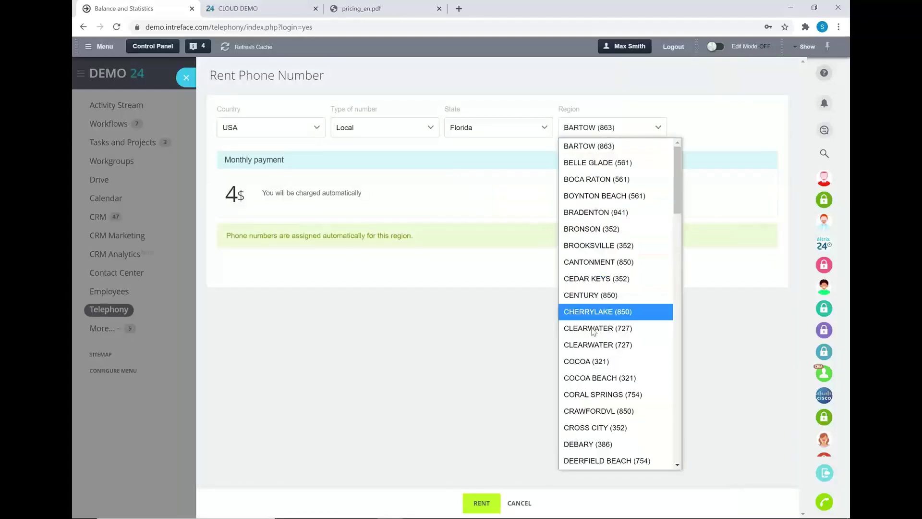
left_click_drag(683, 204, 684, 343)
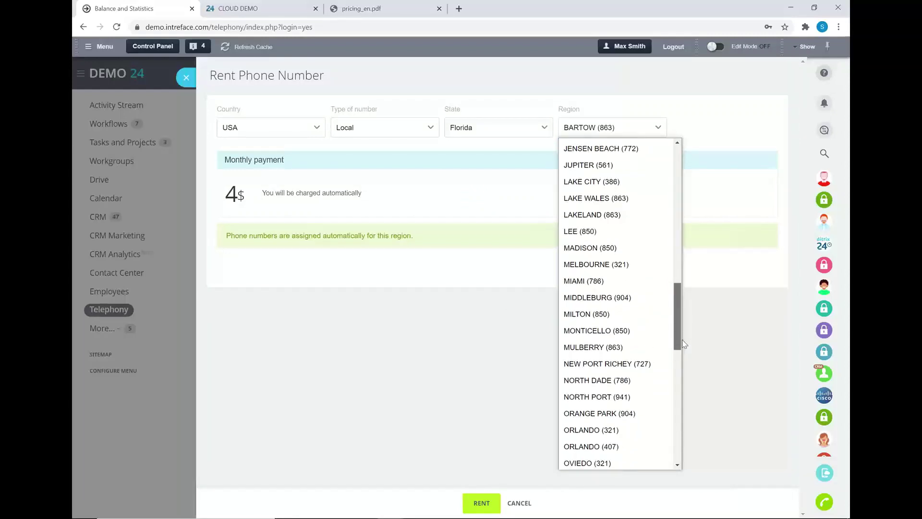
left_click(604, 277)
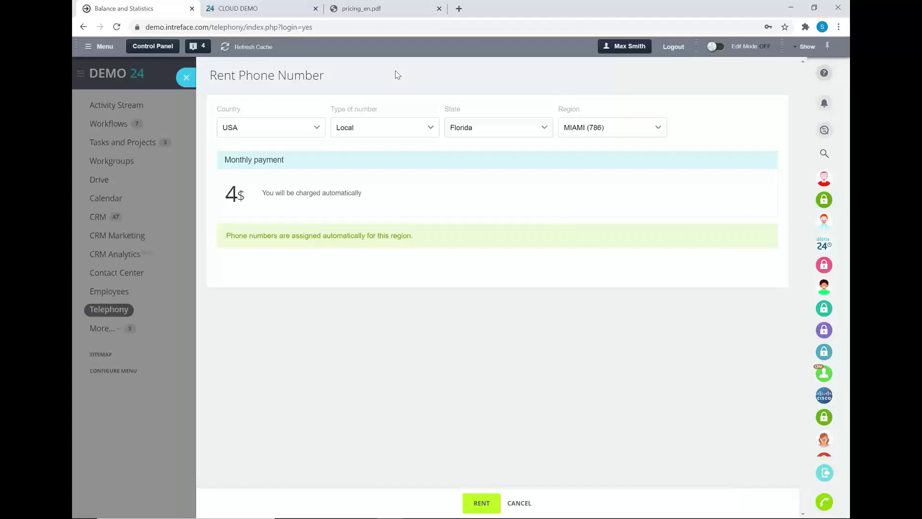
left_click(380, 11)
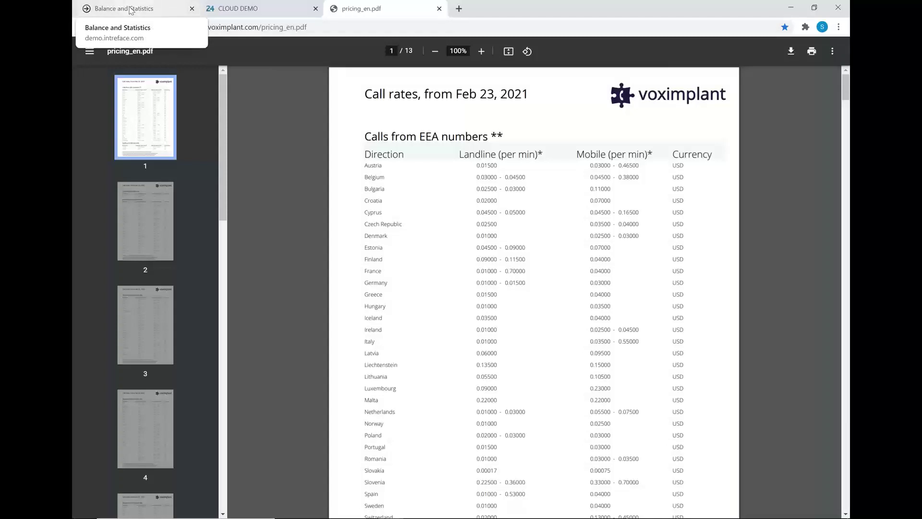
left_click(130, 10)
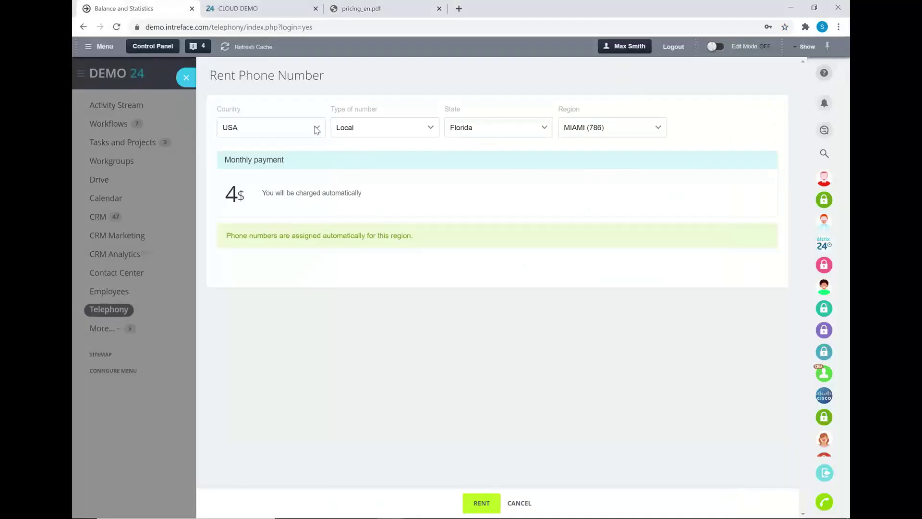
Switch the country to Germany to see AACHEN (241) pricing, then close the rental form
left_click(317, 129)
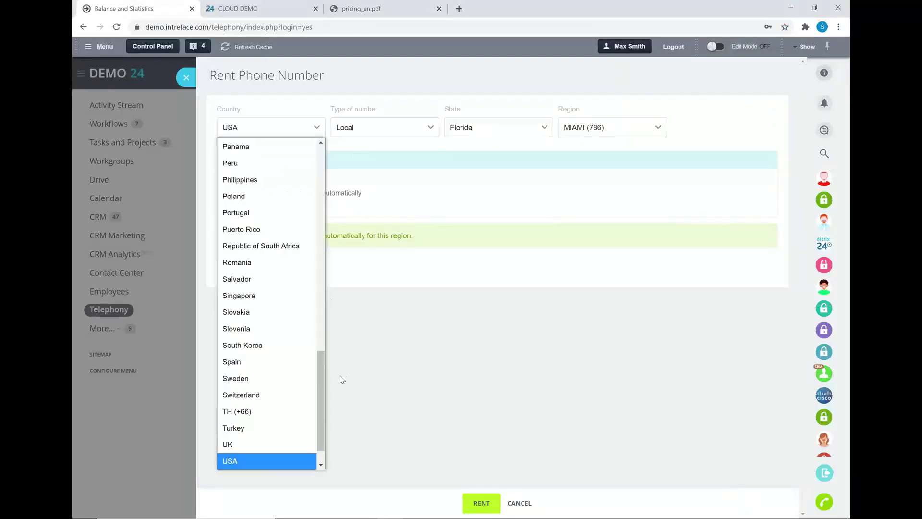
scroll(311, 291, "up", 4)
scroll(309, 247, "up", 6)
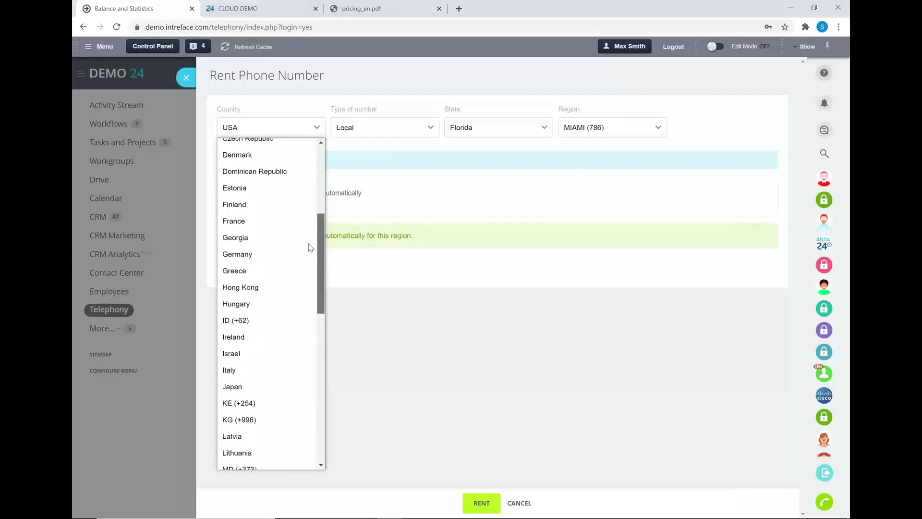
left_click(257, 274)
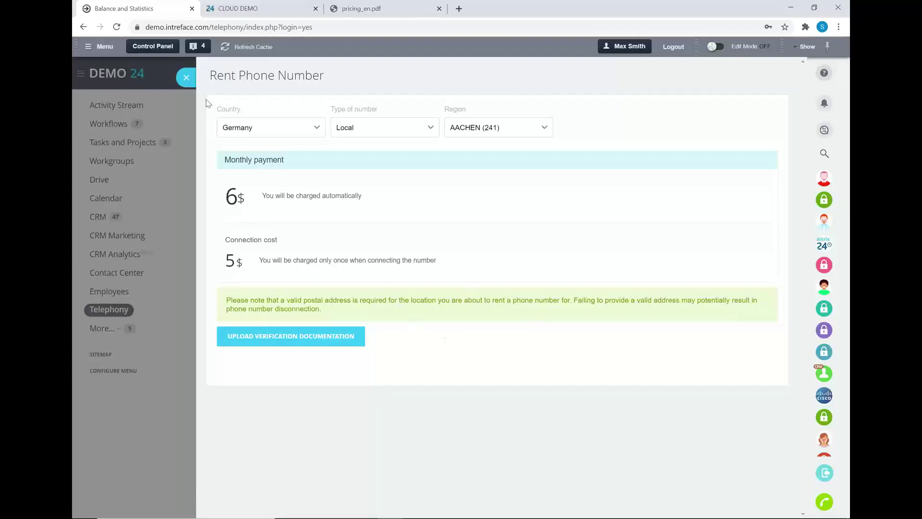
left_click(193, 85)
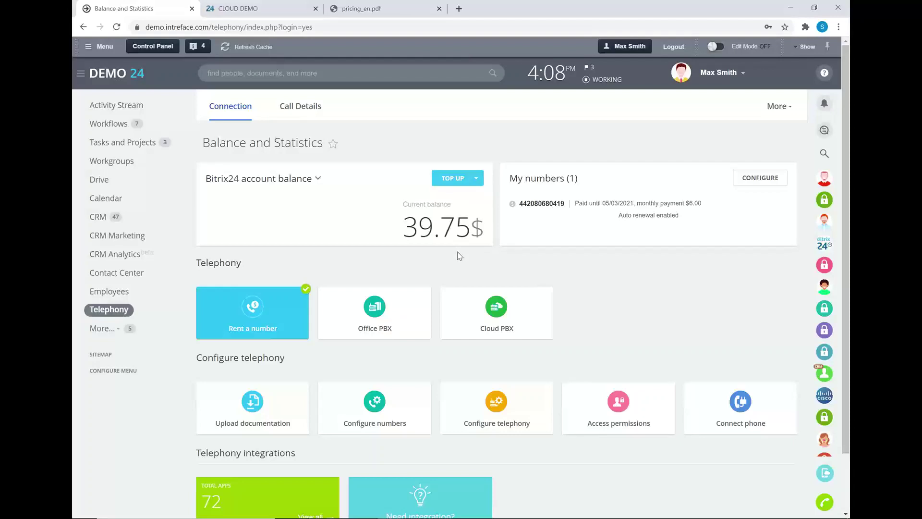
Open the rented number's telephony settings from the My numbers list
left_click(747, 181)
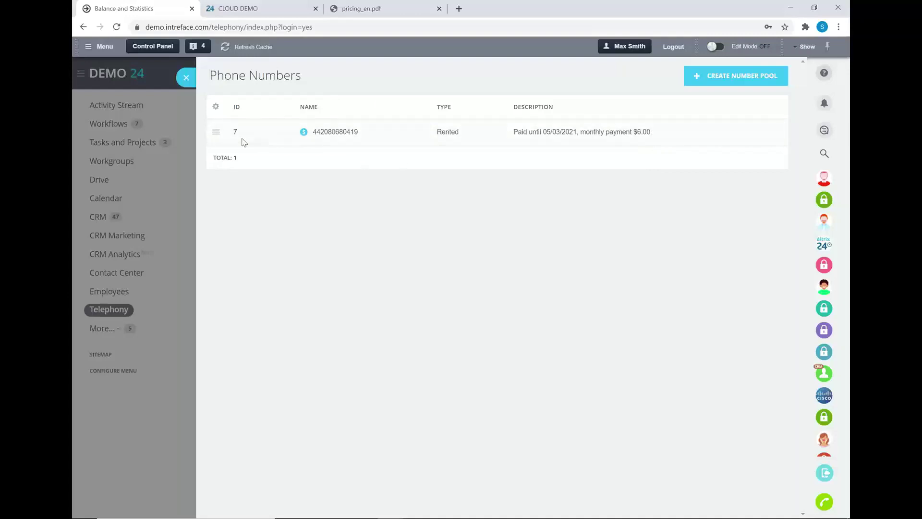
left_click(216, 133)
left_click(250, 133)
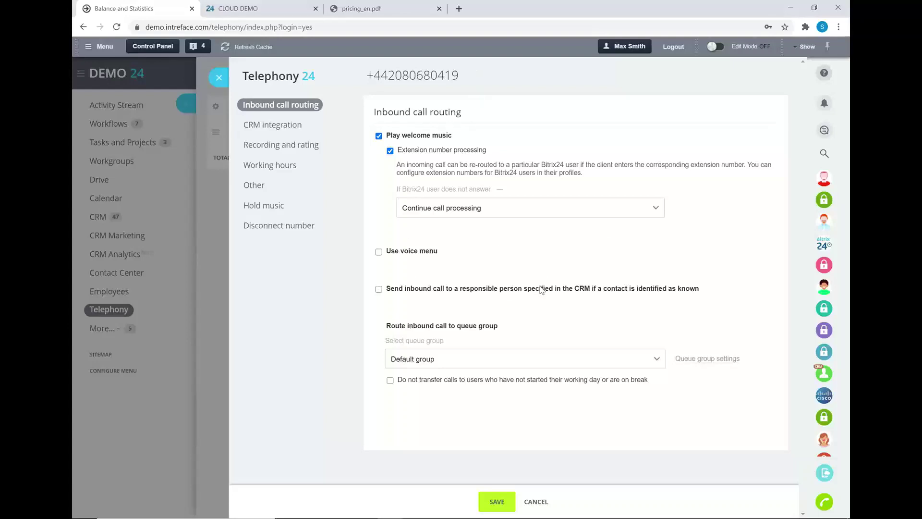
Review the Default group queue settings and its people picker without making changes
left_click(687, 359)
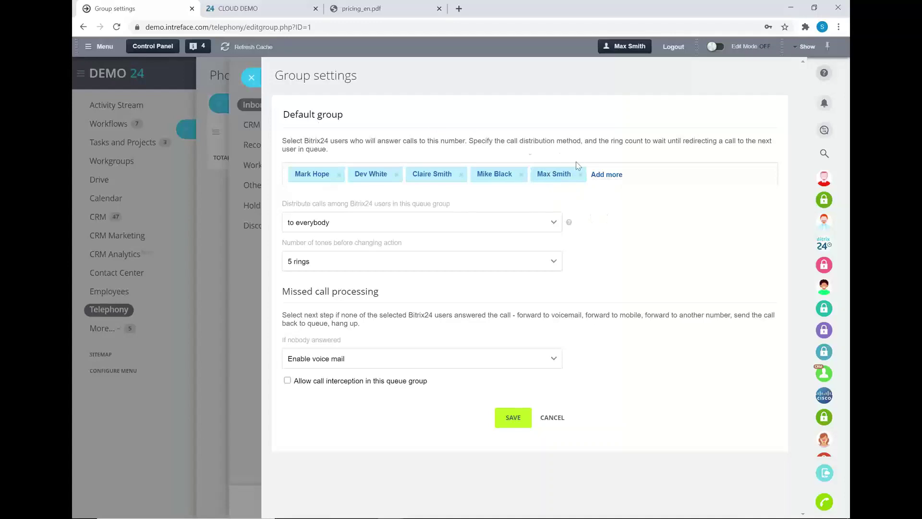
left_click(609, 174)
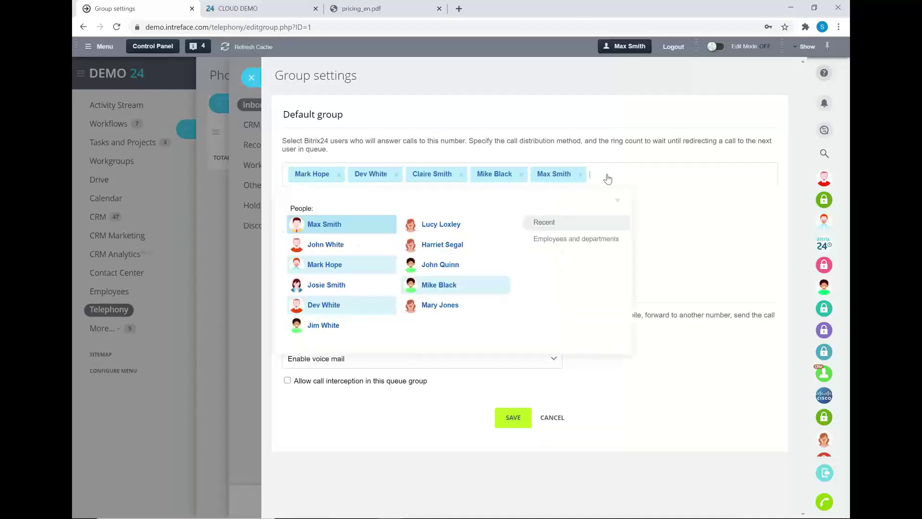
left_click(617, 200)
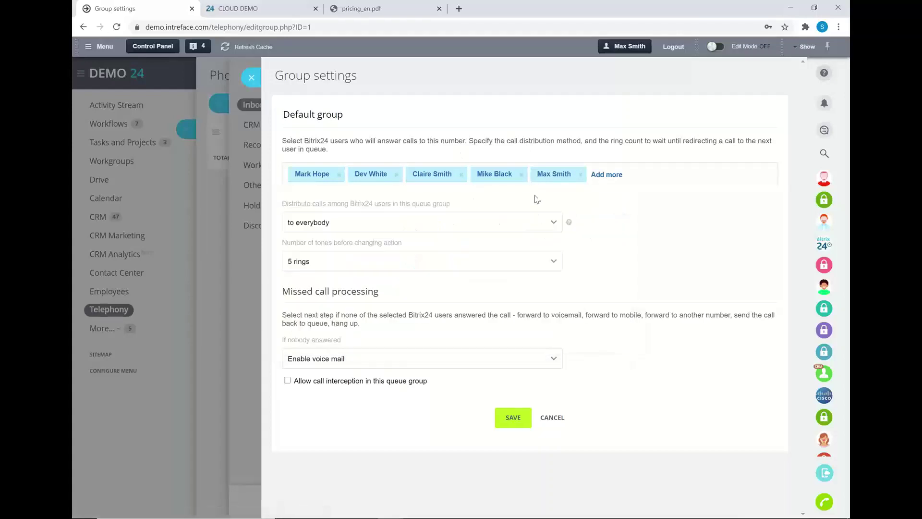
left_click(255, 80)
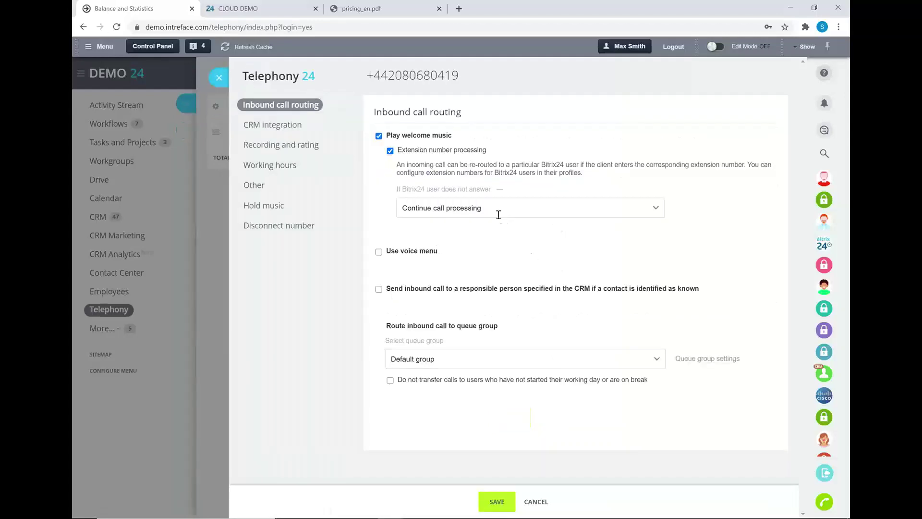
Keep unanswered extension calls continuing processing and turn on the voice menu
left_click(470, 212)
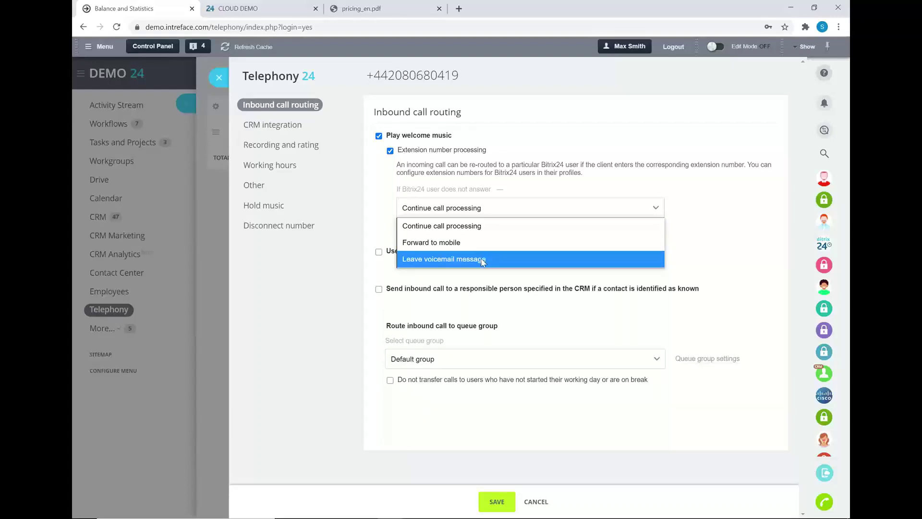
left_click(705, 251)
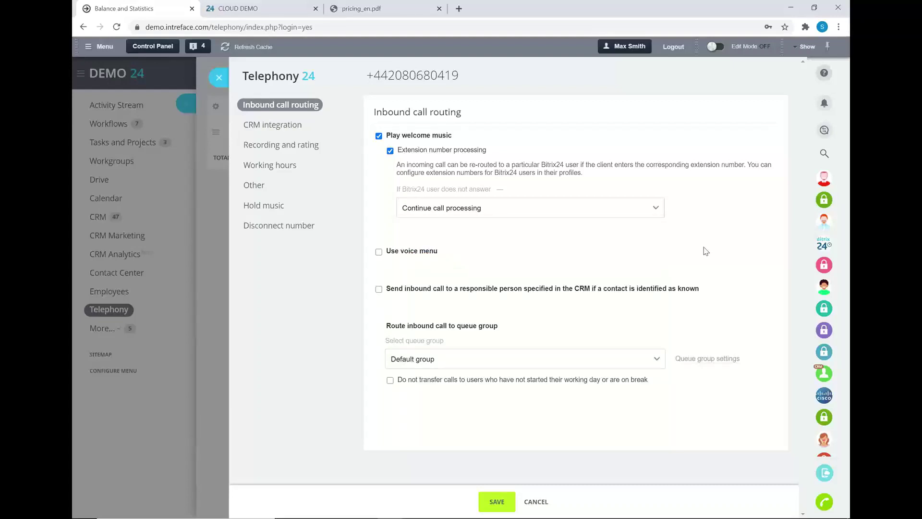
left_click(379, 251)
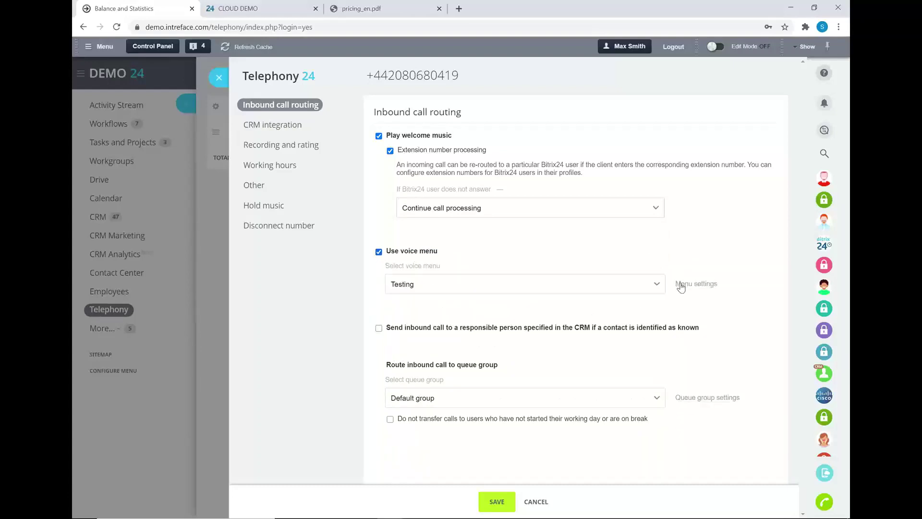
In the Testing voice menu, replace the name in the spoken text with an employee's name
left_click(679, 285)
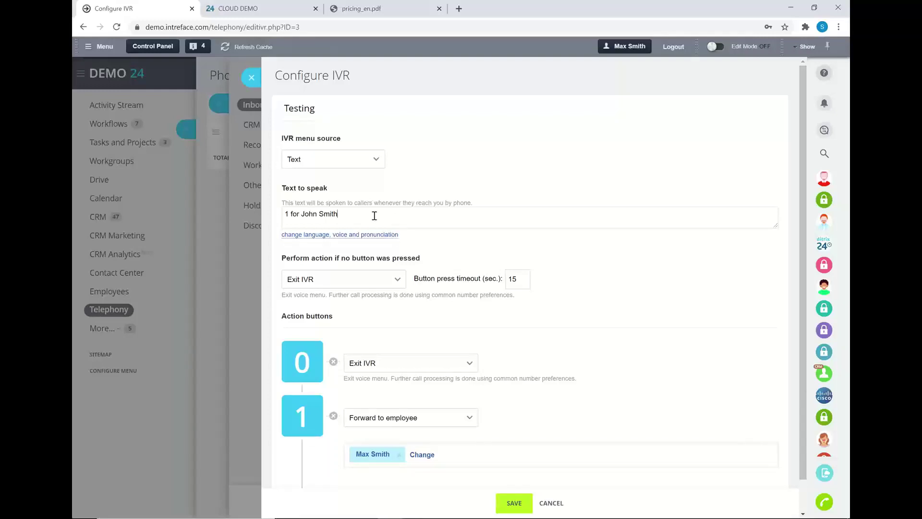
key("BackSpace")
key("BackSpace")
key("BackSpace")
key("BackSpace")
key("BackSpace")
key("BackSpace")
key("BackSpace")
key("BackSpace")
key("BackSpace")
key("BackSpace")
scroll(465, 373, "down", 1)
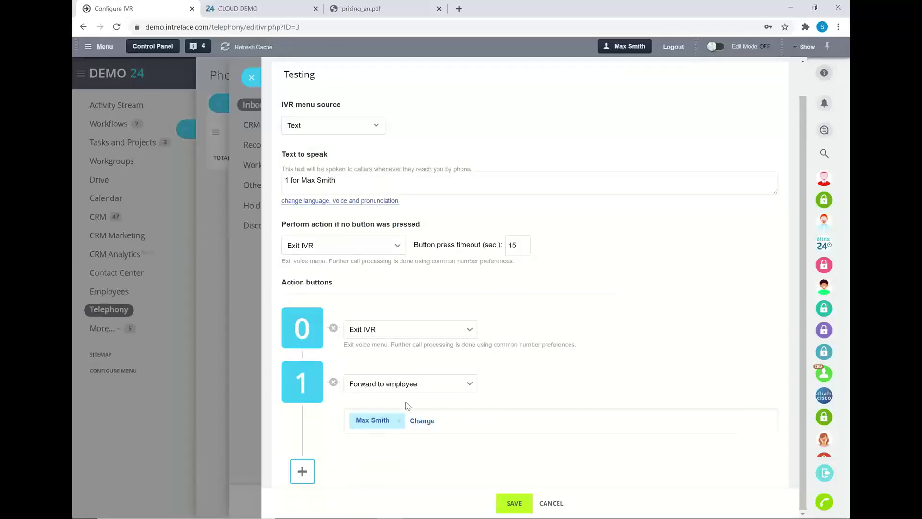
Add action button 2 that forwards callers to the Sales Queue group
left_click(302, 472)
left_click(336, 353)
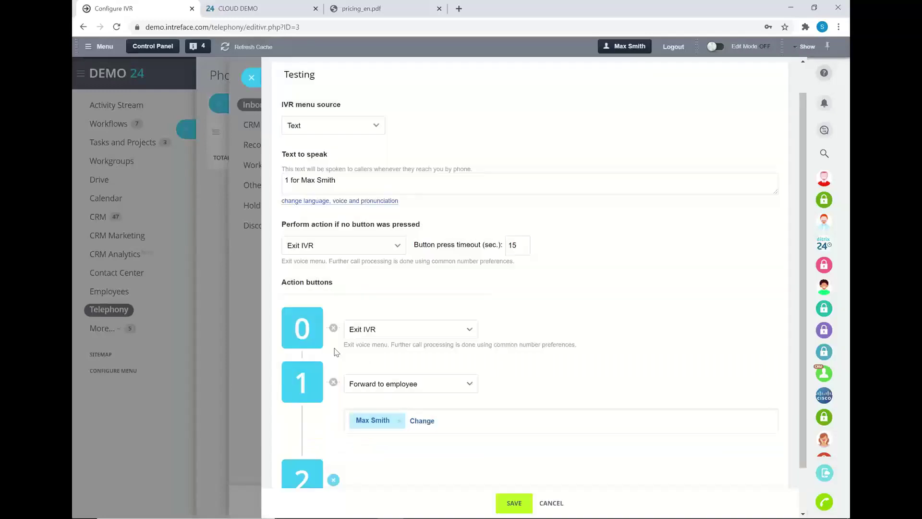
scroll(334, 352, "down", 2)
left_click(308, 476)
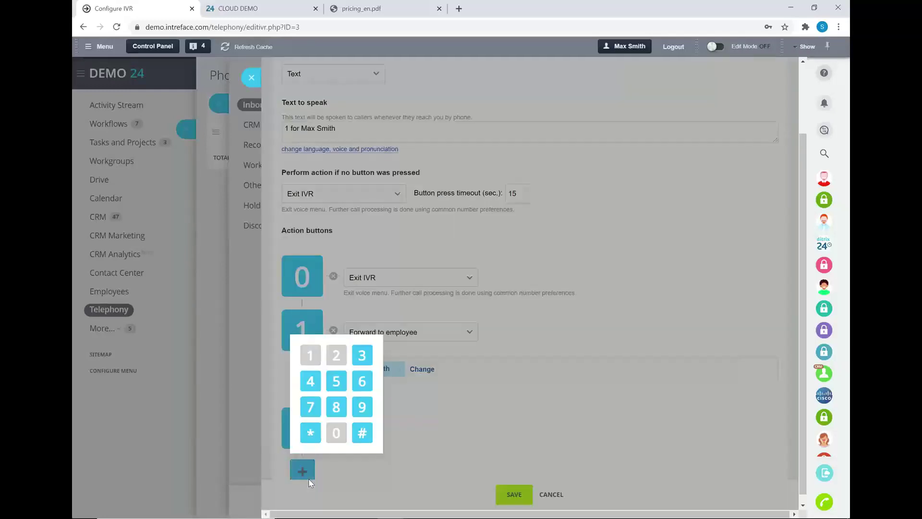
left_click(434, 449)
left_click(333, 428)
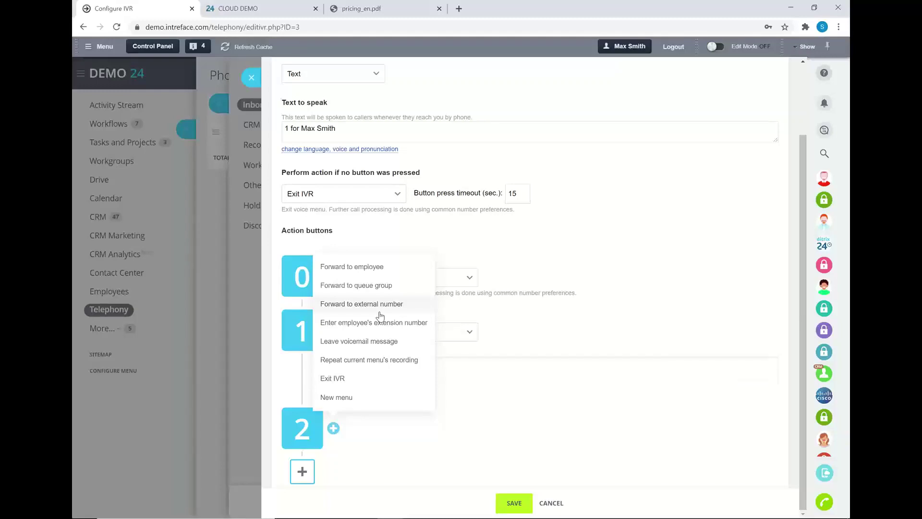
left_click(361, 287)
scroll(407, 449, "down", 1)
left_click(404, 433)
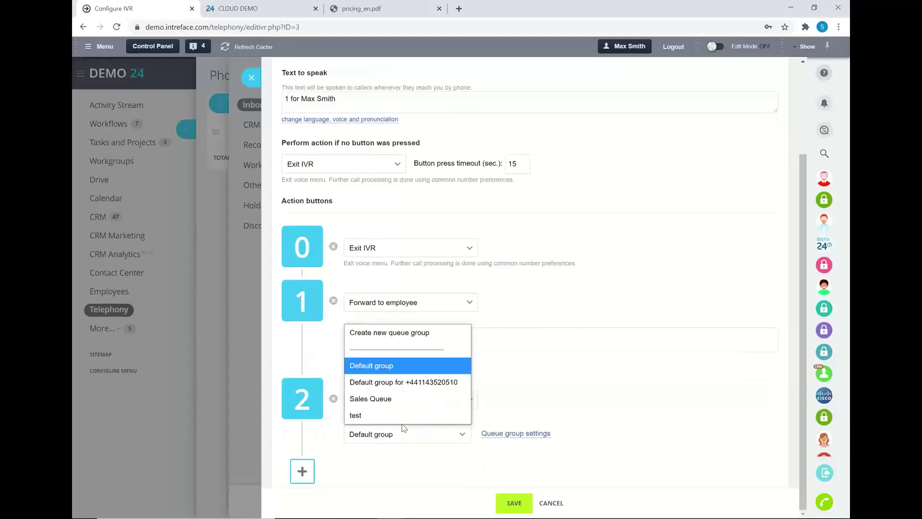
left_click(391, 398)
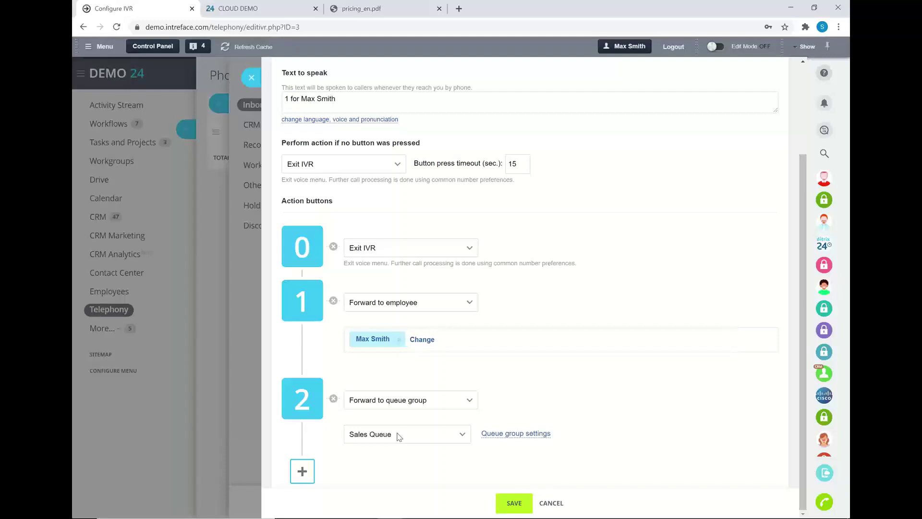
Add a new line '2 for sale' to the voice menu's spoken text
left_click(362, 100)
key("Return")
key("Return")
type("2")
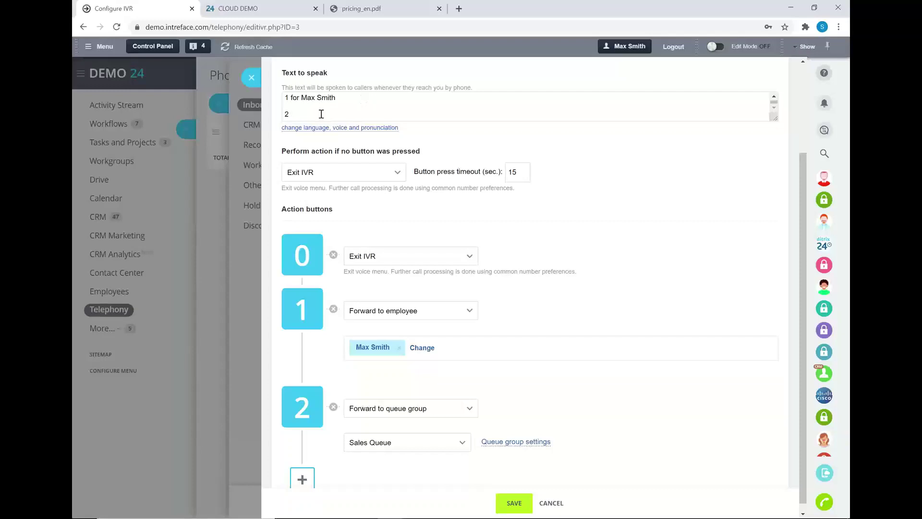
type(" for sales")
Keep American English (male) voice, Normal speed and Normal volume, then close the editor
left_click(324, 128)
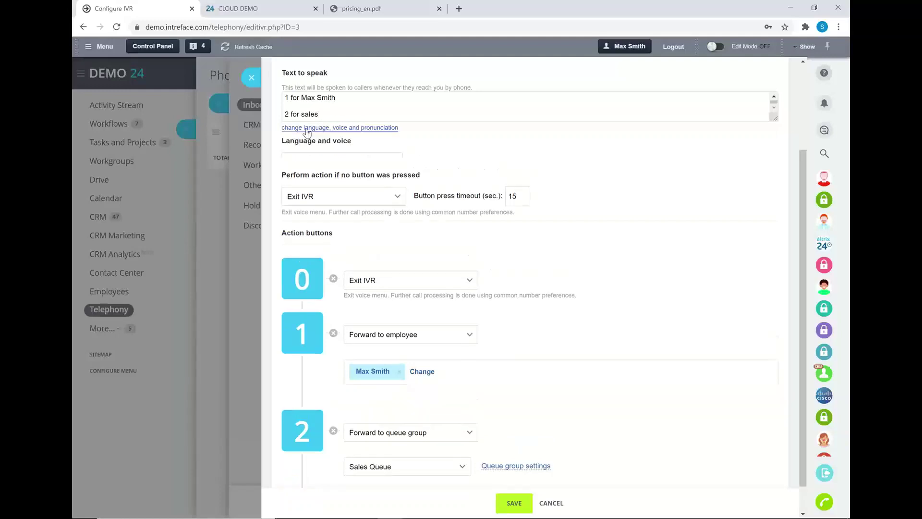
left_click(315, 163)
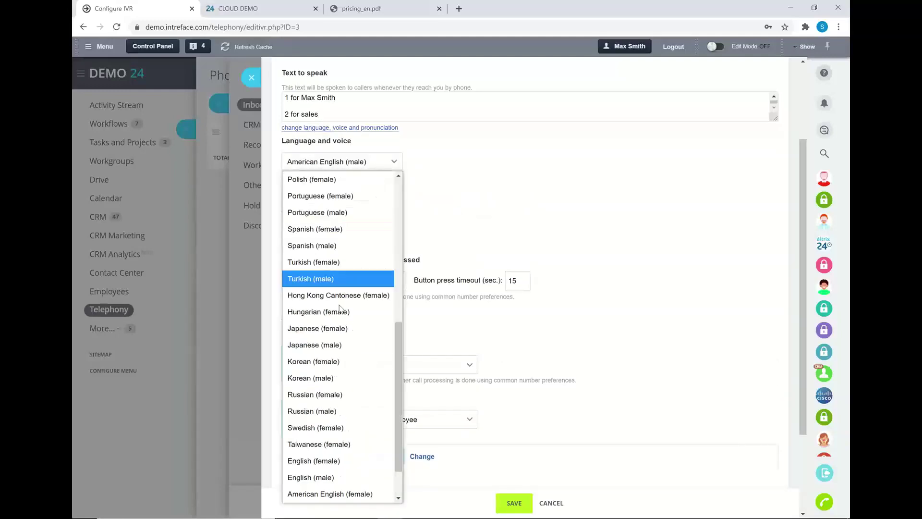
scroll(344, 334, "up", 7)
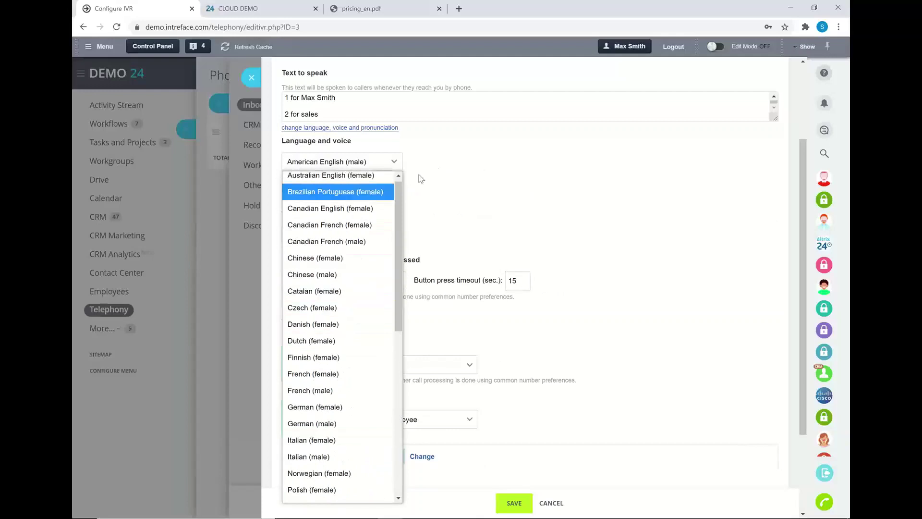
left_click(445, 166)
left_click(355, 197)
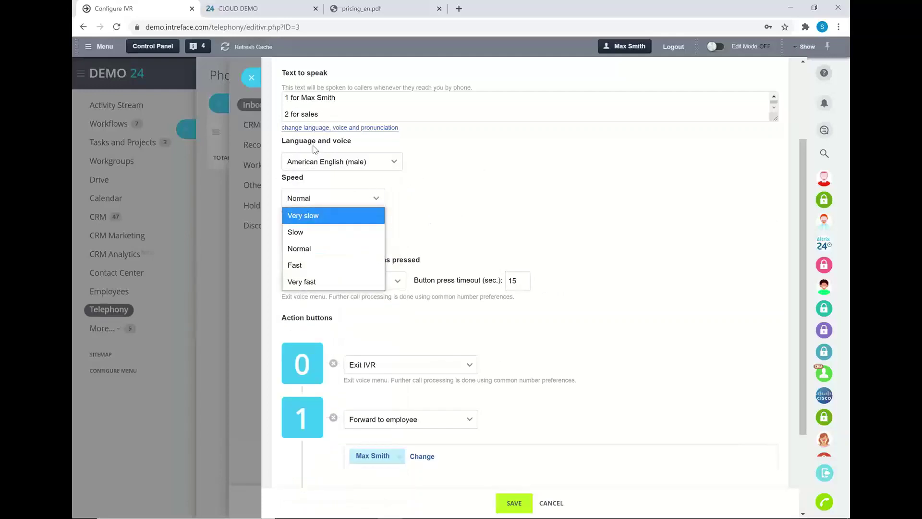
left_click(471, 234)
left_click(371, 234)
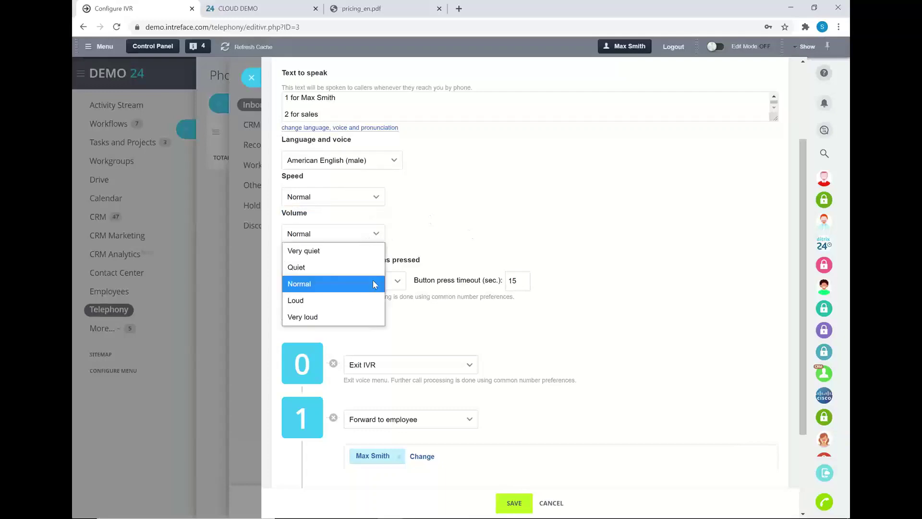
left_click(384, 283)
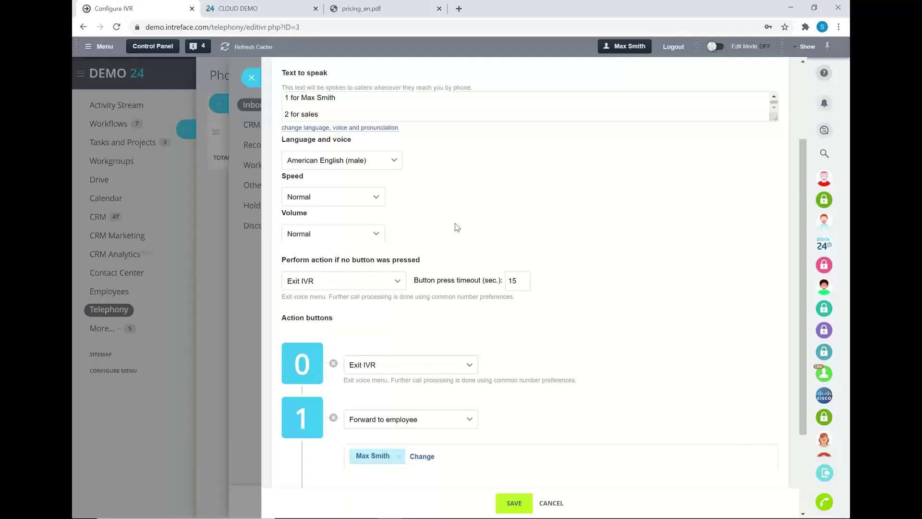
left_click(251, 77)
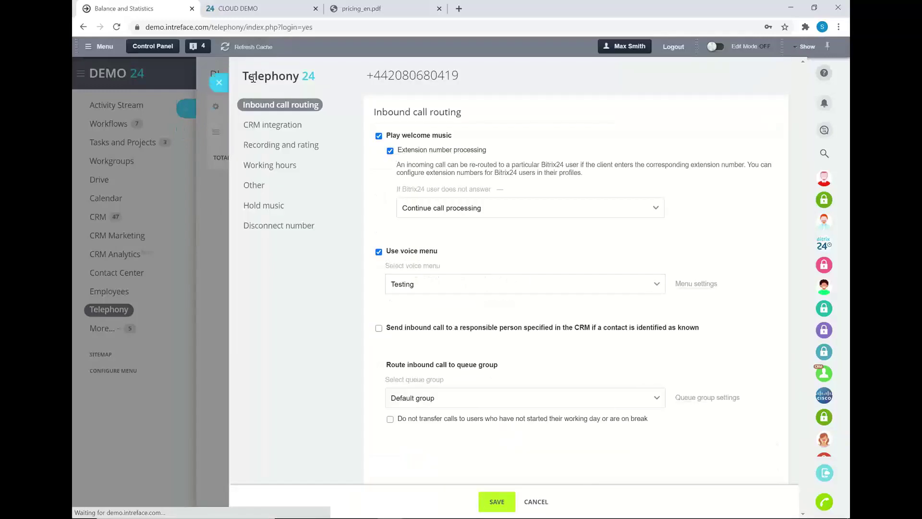
Check CRM integration and keep offering a new record for unregistered callers
left_click(256, 128)
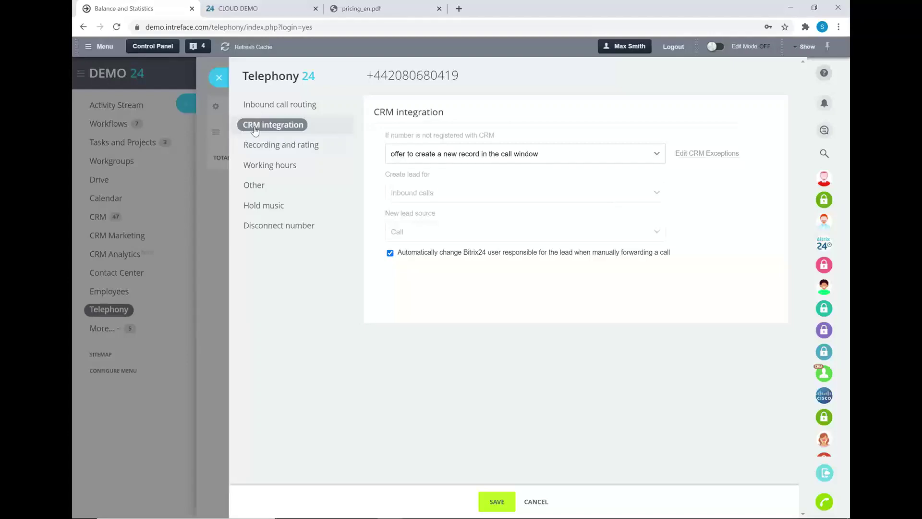
left_click(496, 162)
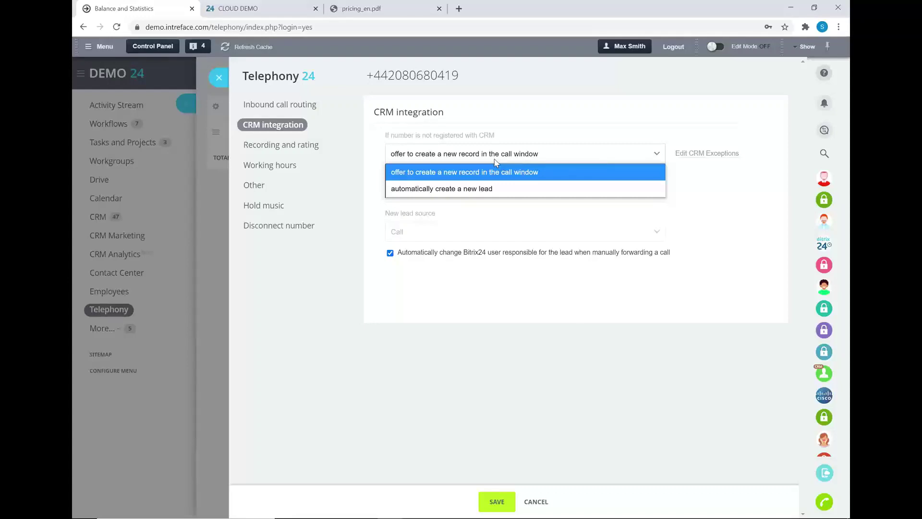
left_click(553, 321)
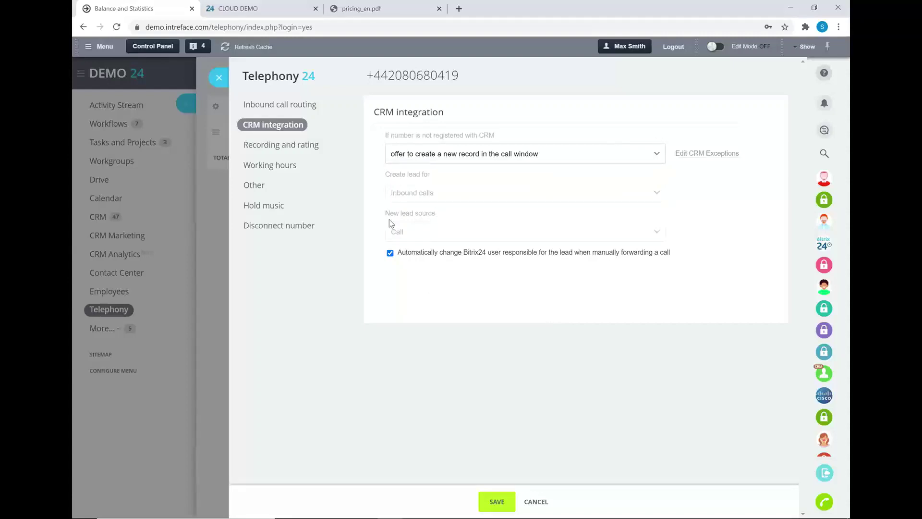
Save recordings of all calls and play a recording warning to inbound callers
left_click(302, 147)
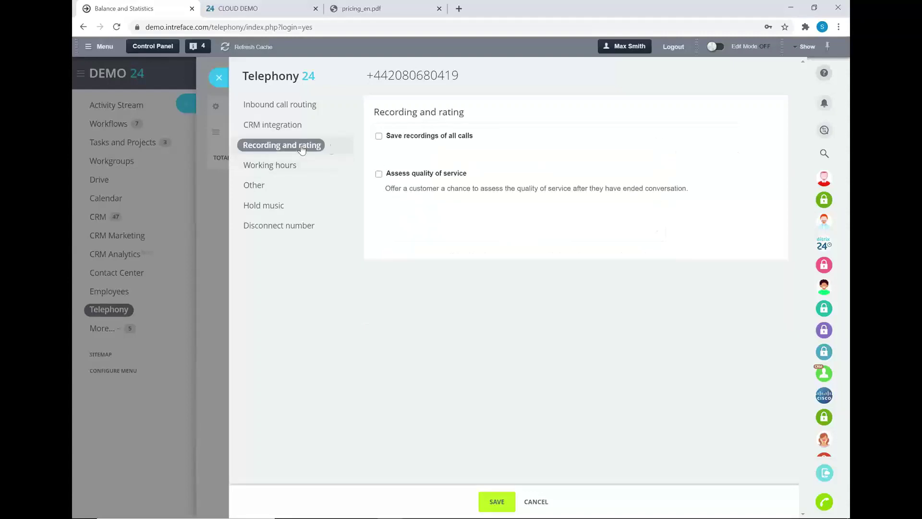
left_click(379, 136)
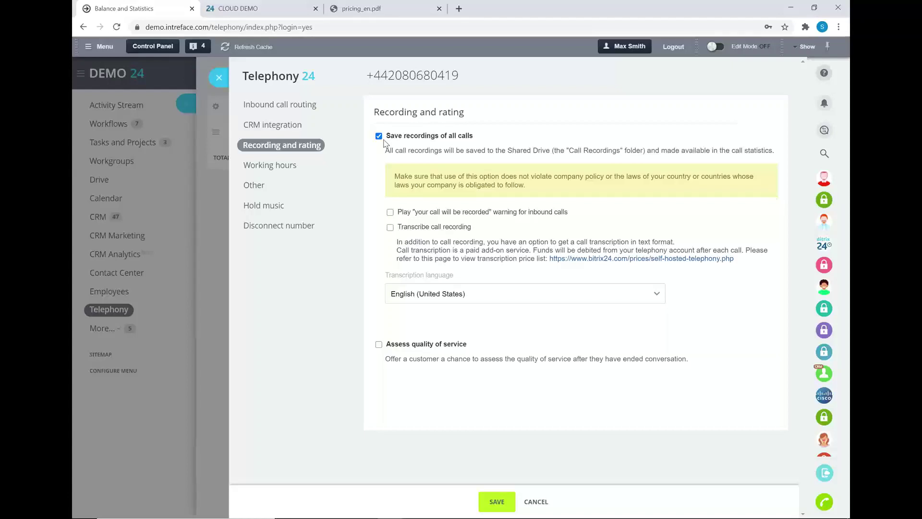
left_click(390, 212)
Toggle call transcription in English (United States) and leave post-call quality rating off
left_click(390, 228)
left_click(550, 298)
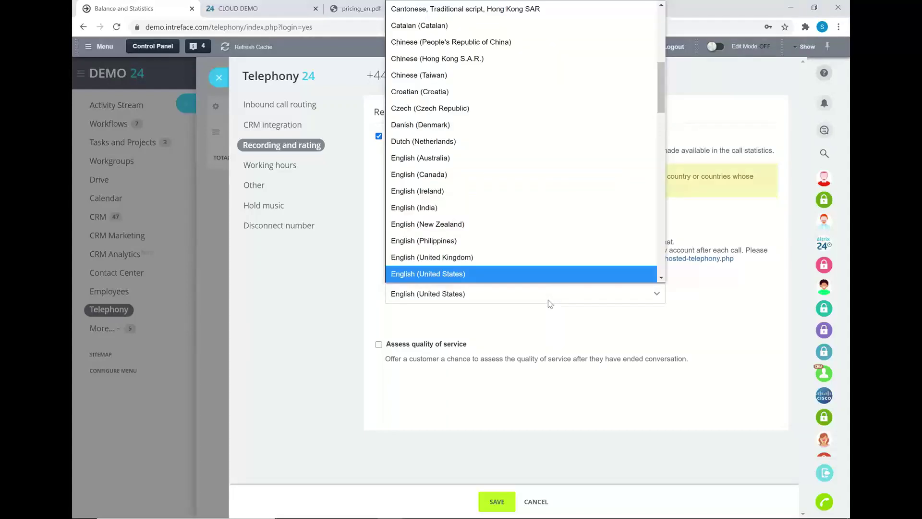
left_click(569, 308)
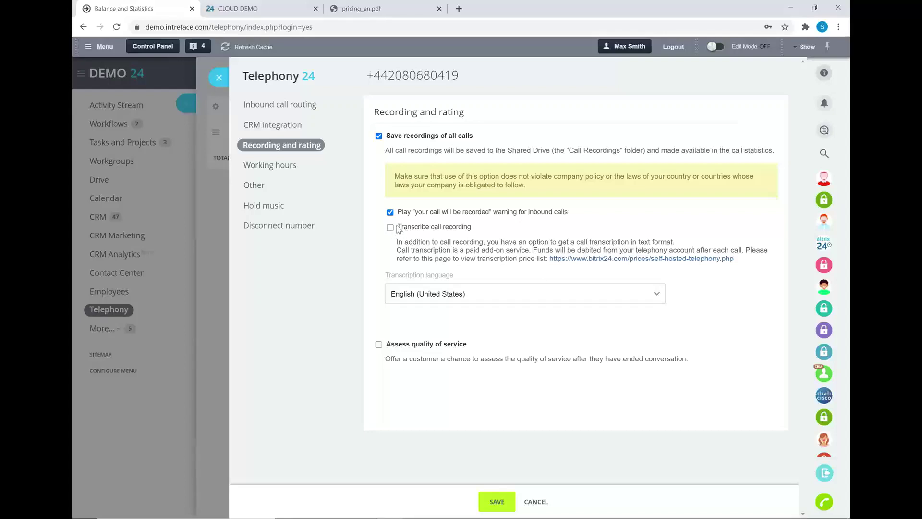
left_click(379, 344)
left_click(379, 344)
left_click(261, 166)
Turn on phone hours and keep voice mail for off-hours calls
left_click(379, 137)
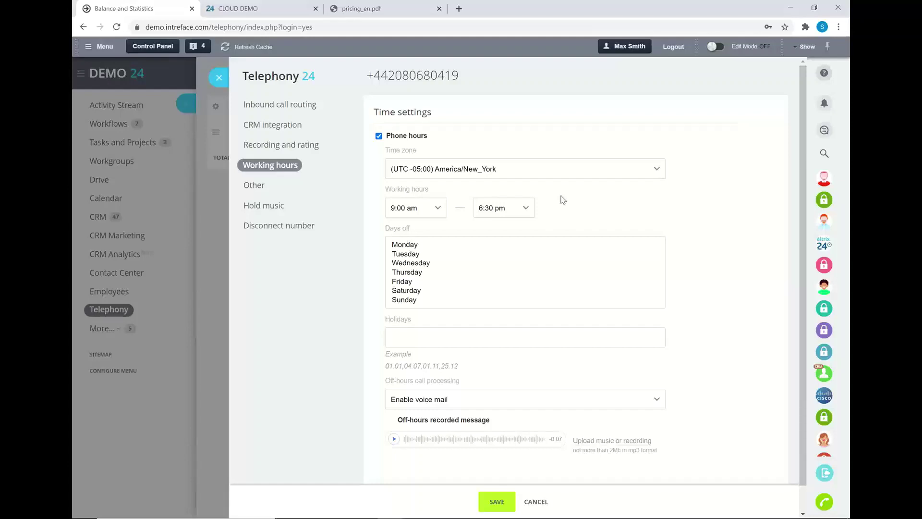
scroll(480, 384, "down", 1)
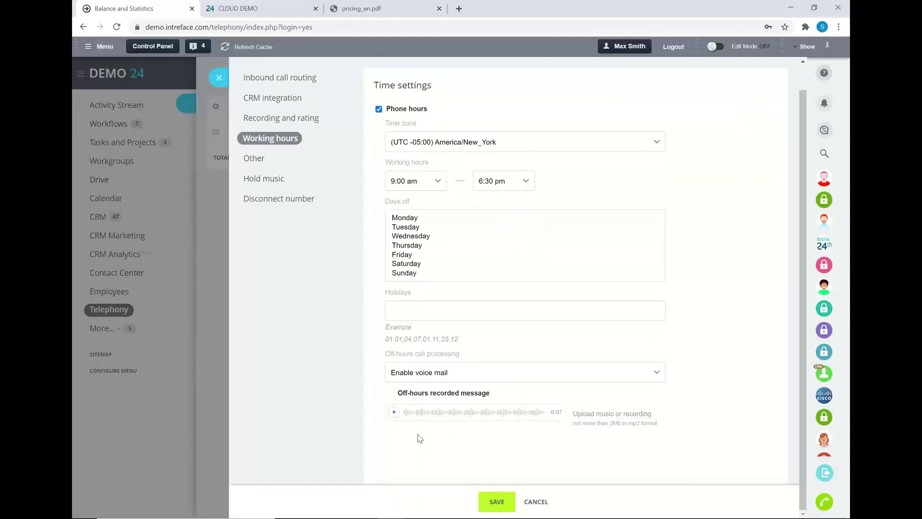
left_click(441, 368)
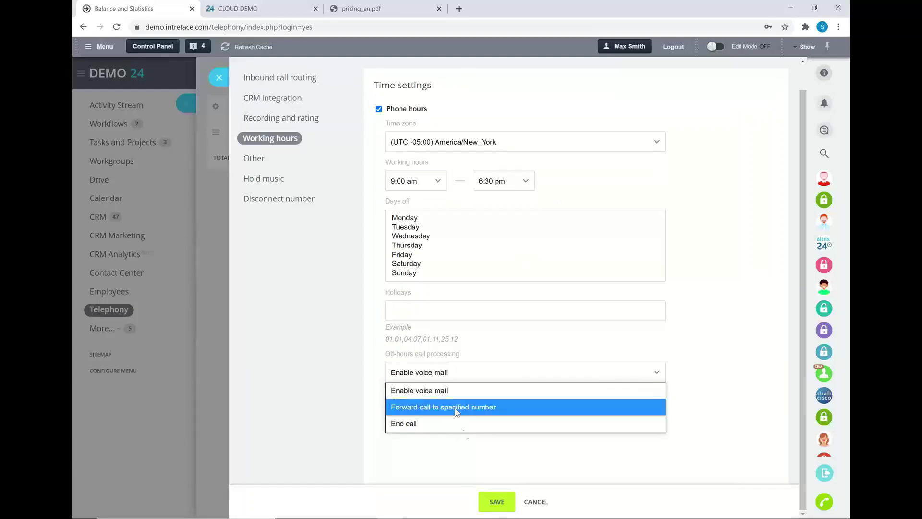
left_click(451, 455)
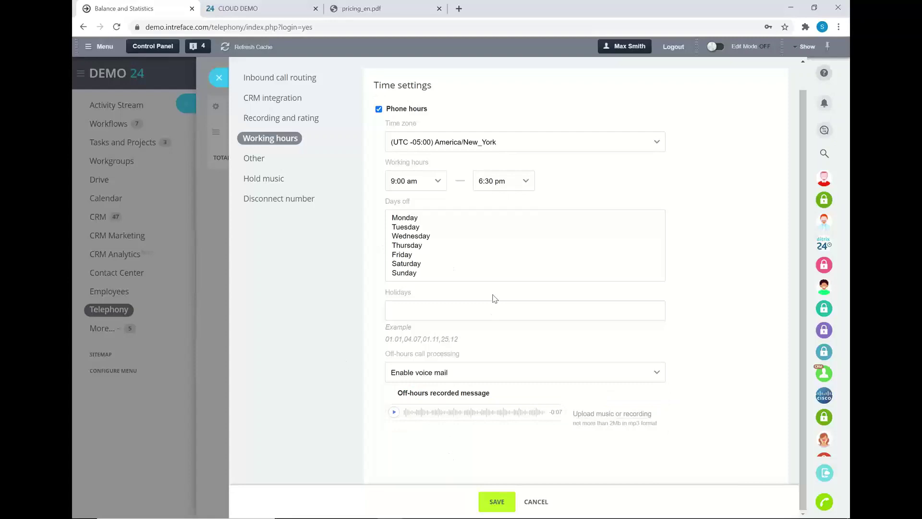
Close the number settings and Phone Numbers list, then add a new Access permissions role
left_click(218, 78)
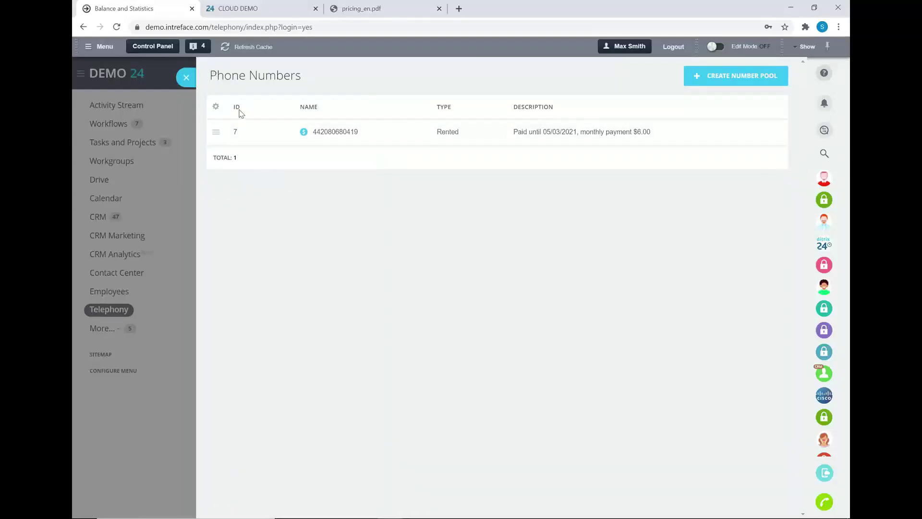
left_click(184, 78)
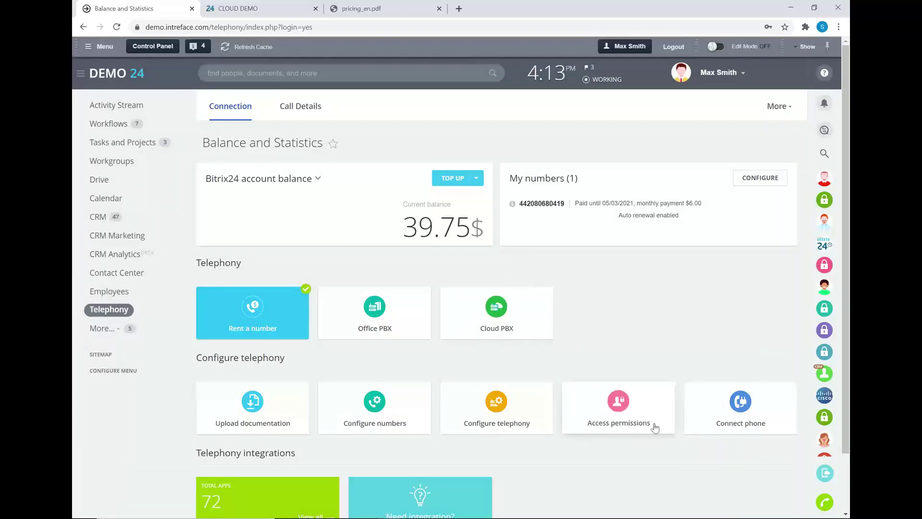
left_click(618, 408)
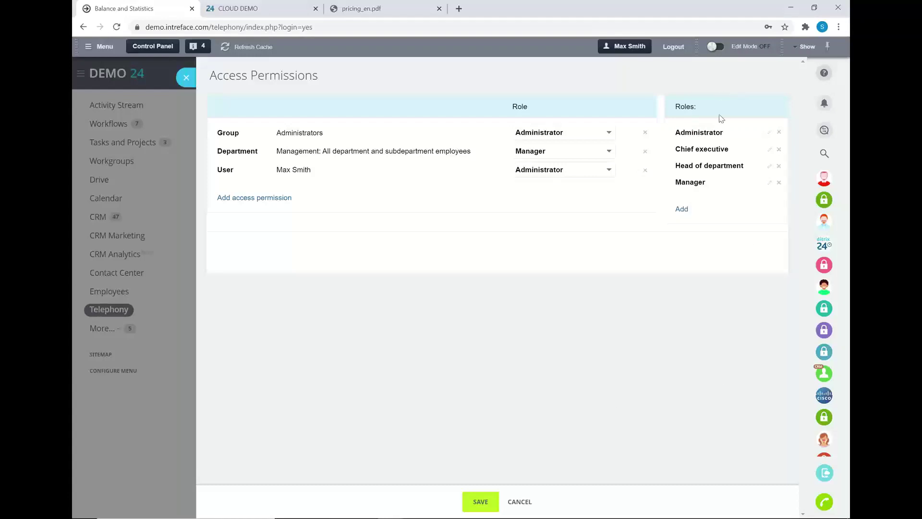
left_click(682, 210)
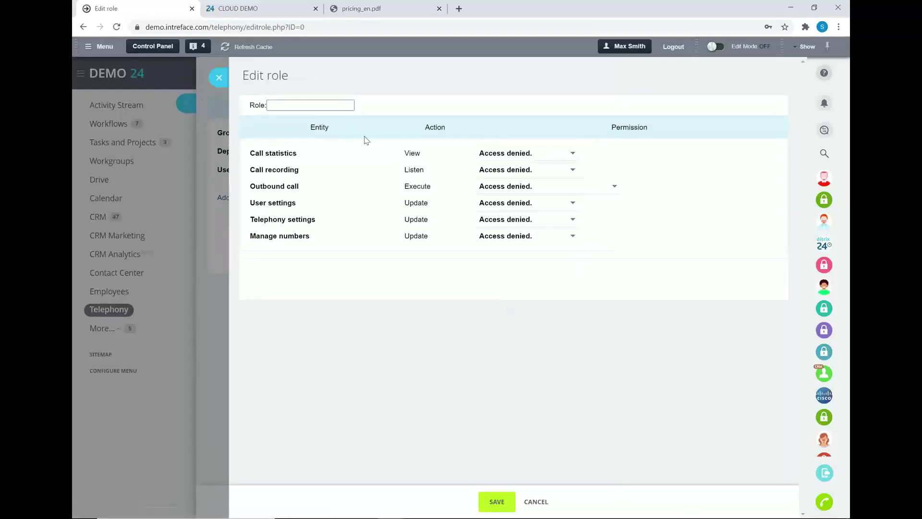
Discard the new role form and set the Administrator role's call recording permission to Any
left_click(220, 78)
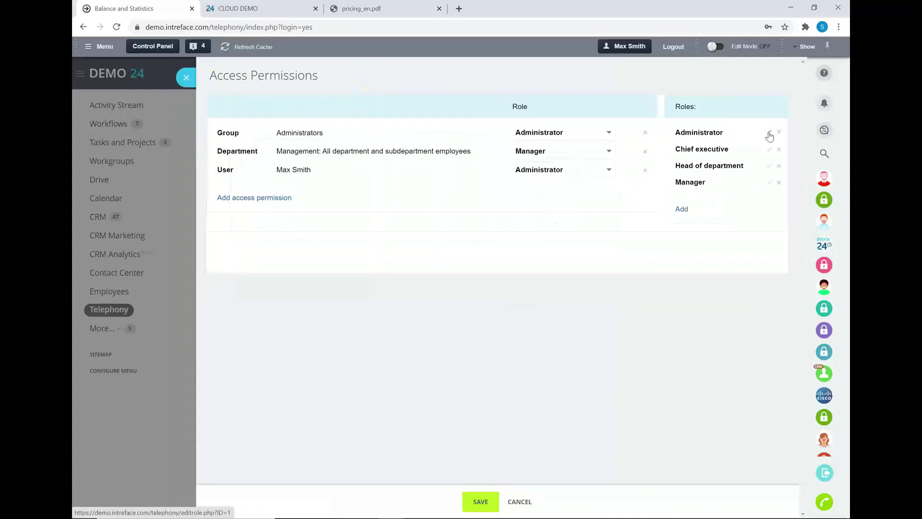
left_click(769, 134)
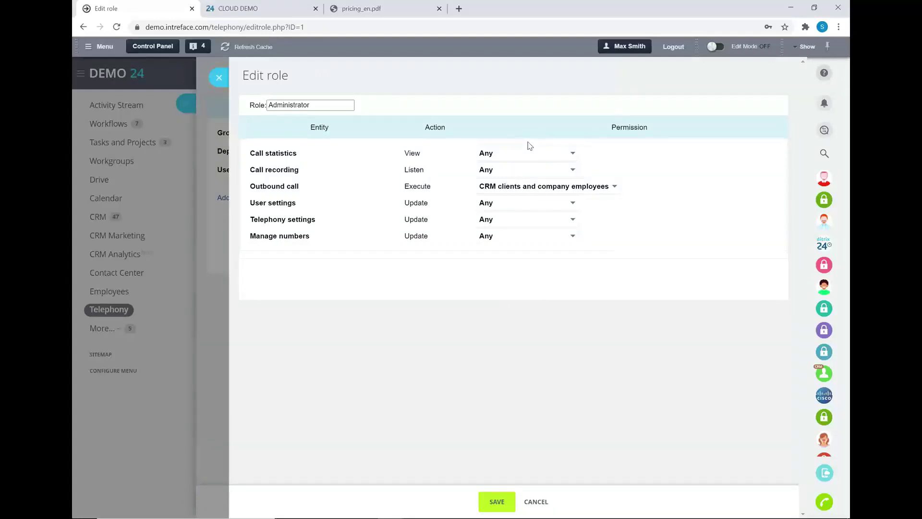
left_click(532, 175)
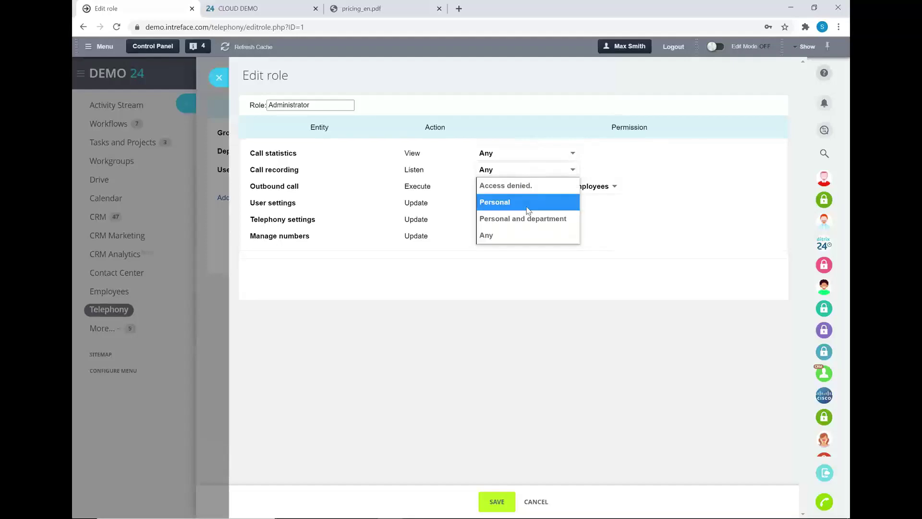
left_click(528, 187)
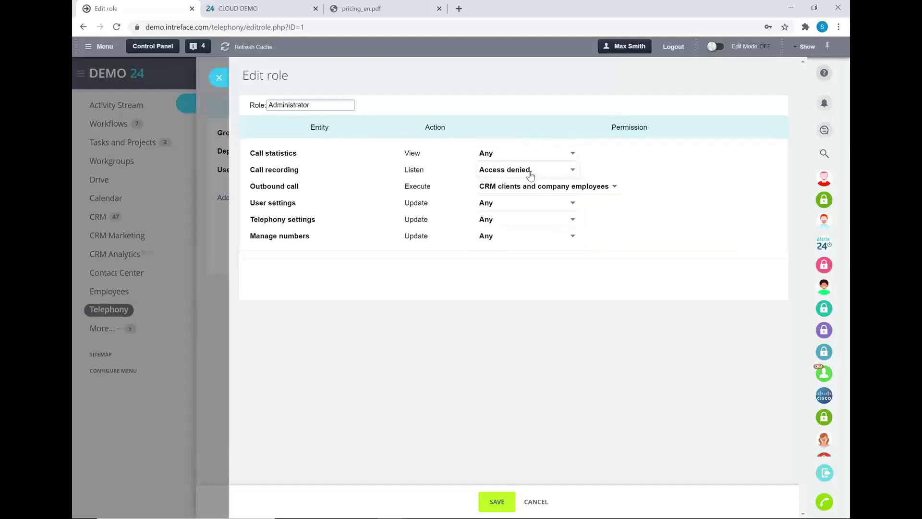
left_click(531, 175)
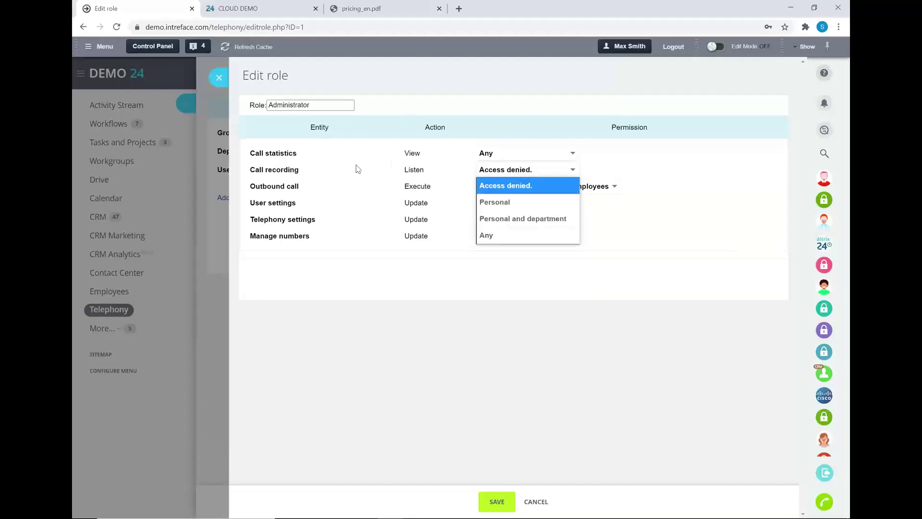
left_click(501, 237)
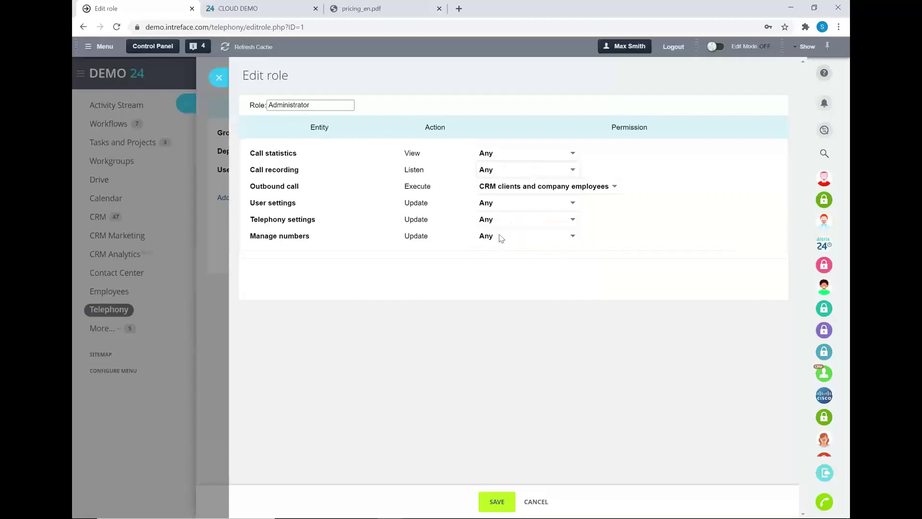
Set Outbound call to Any, leave User settings at Any, and close the role editor
left_click(537, 191)
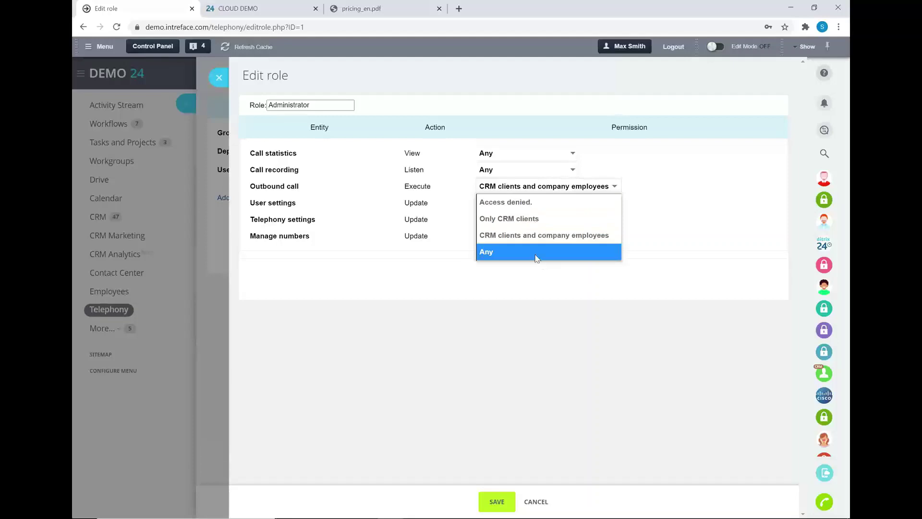
left_click(502, 251)
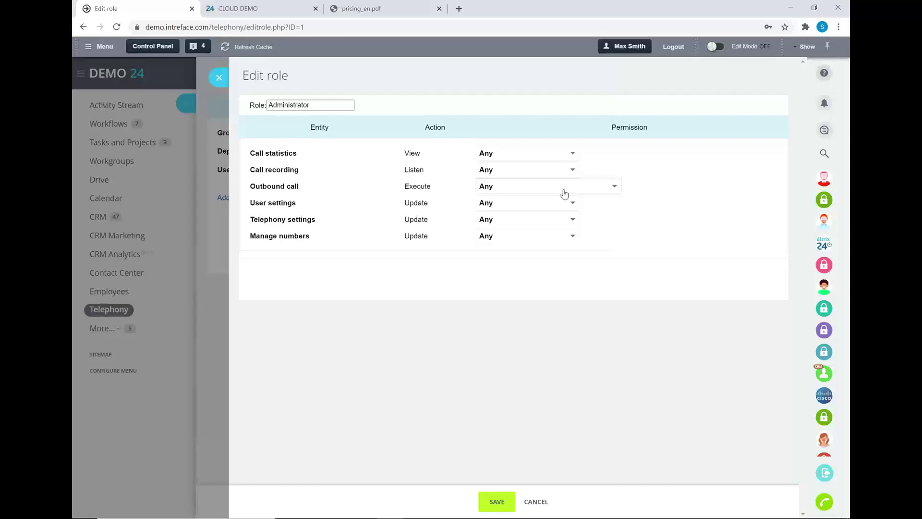
left_click(533, 203)
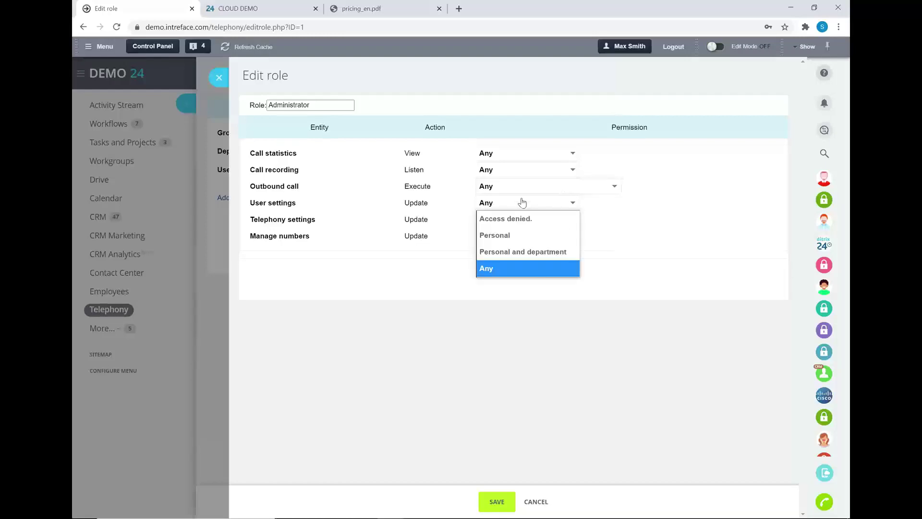
left_click(635, 243)
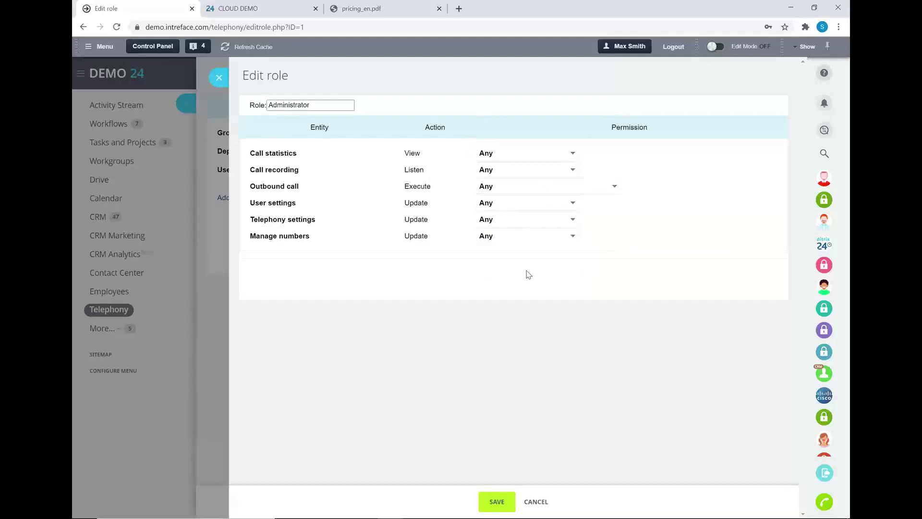
left_click(222, 68)
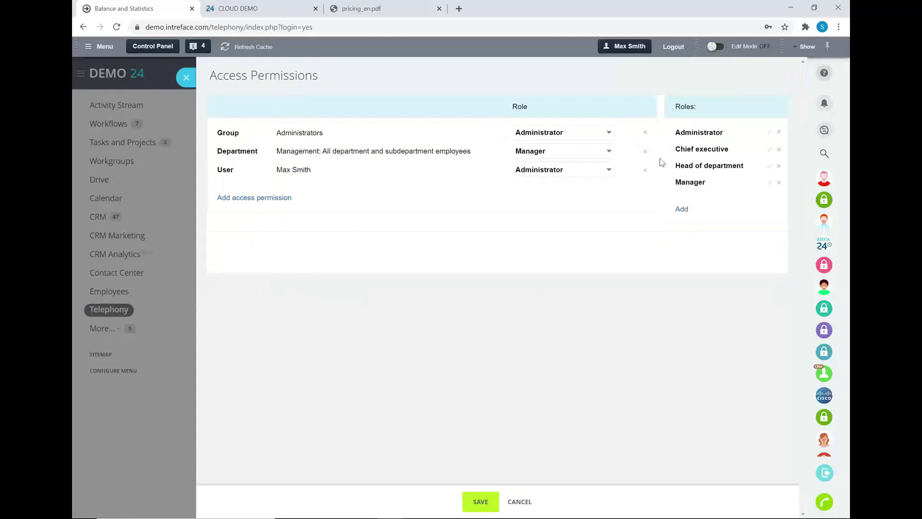
Add a user row with the Administrator role, delete it again, and close Access Permissions
left_click(250, 199)
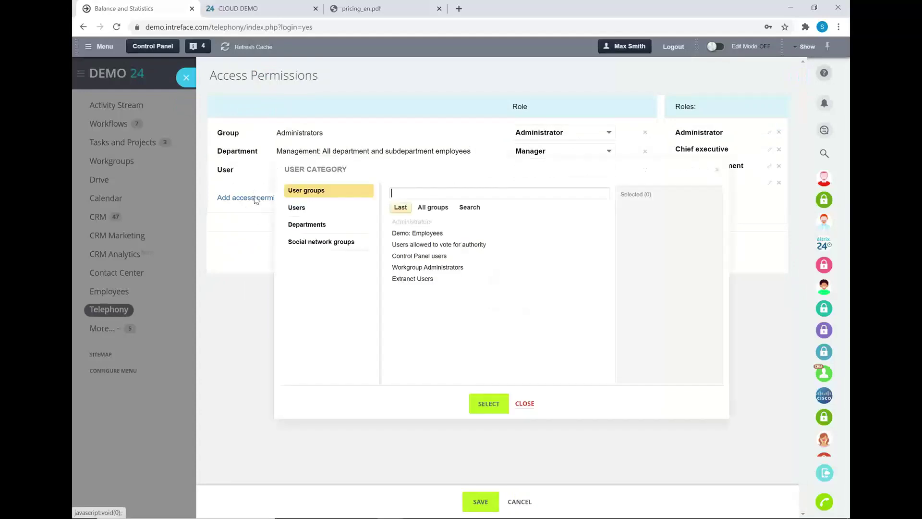
left_click(311, 209)
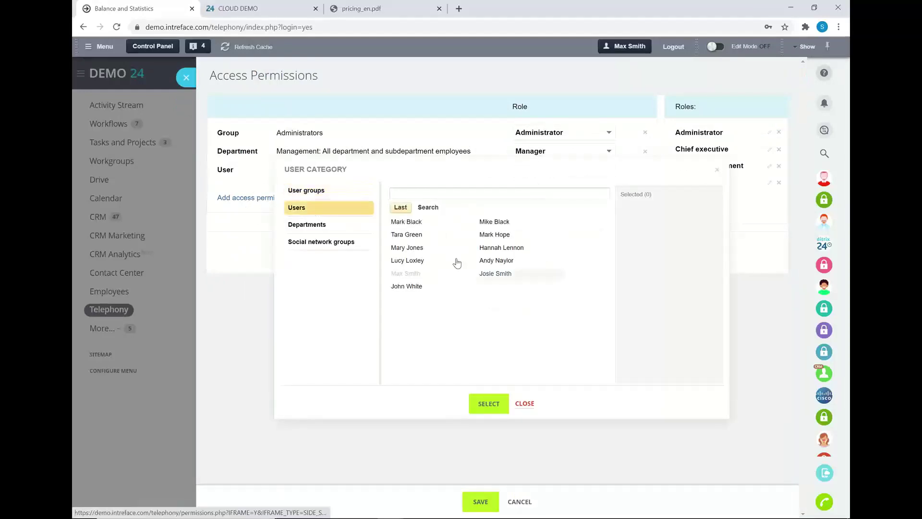
left_click(407, 248)
left_click(489, 403)
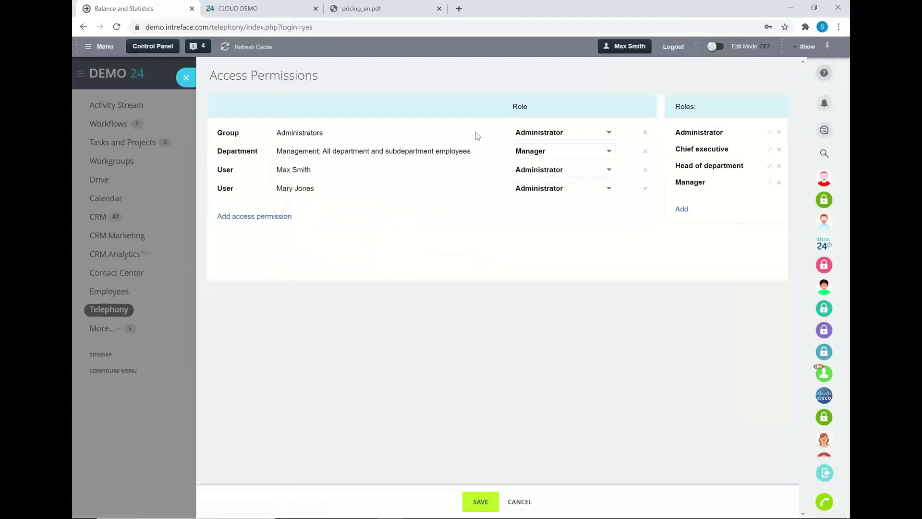
left_click(536, 190)
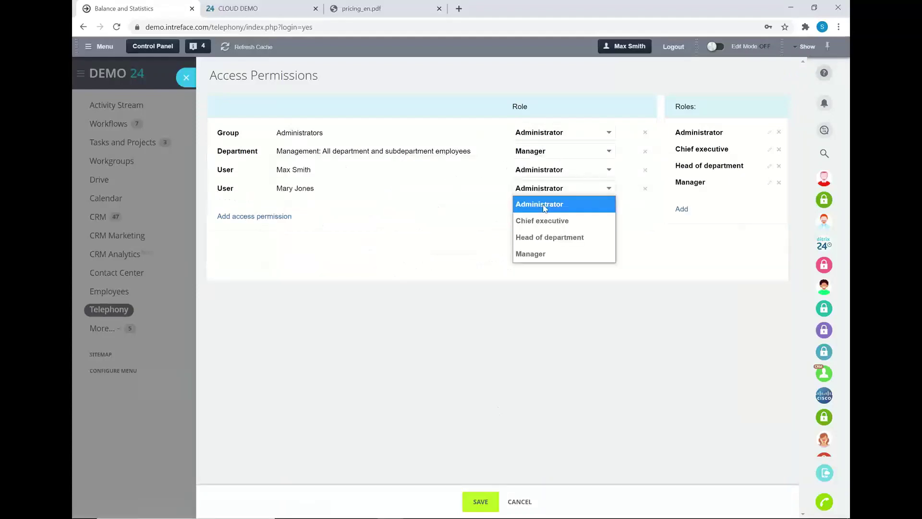
left_click(545, 208)
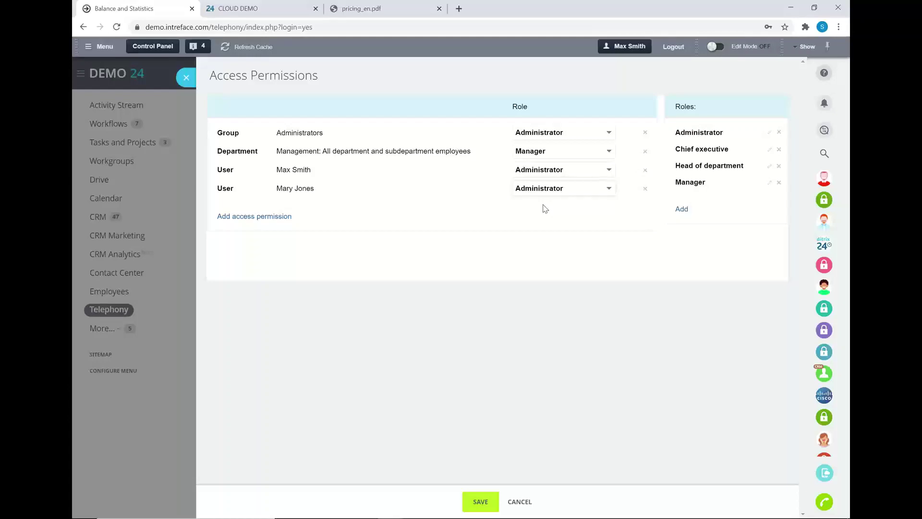
left_click(645, 189)
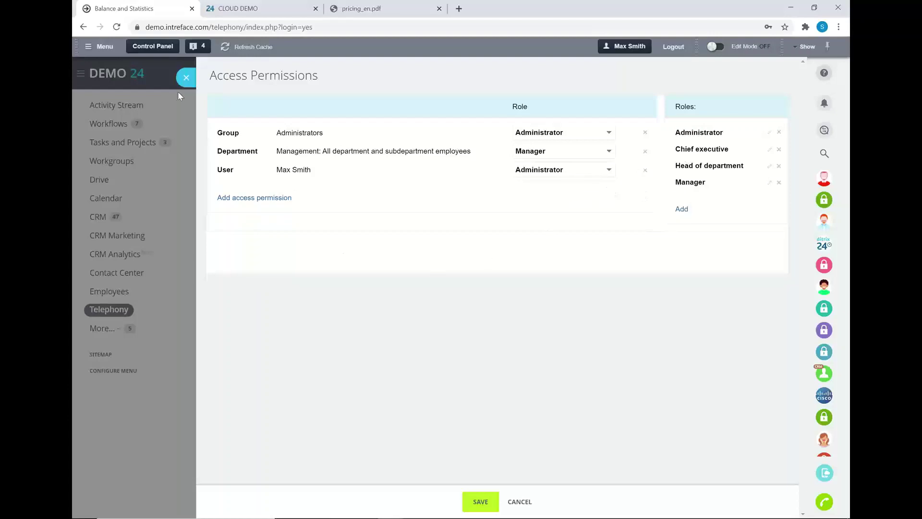
left_click(185, 78)
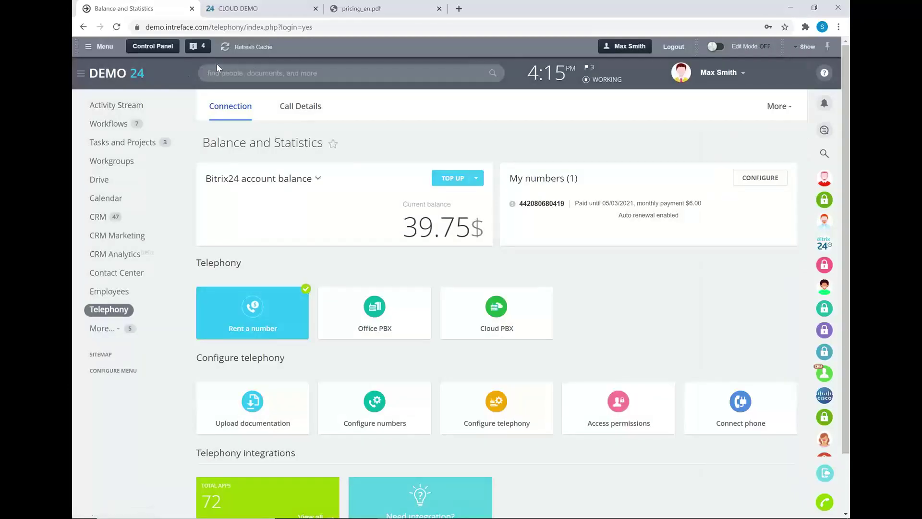
Open Call Details and filter the log by Status: Successful call
left_click(284, 112)
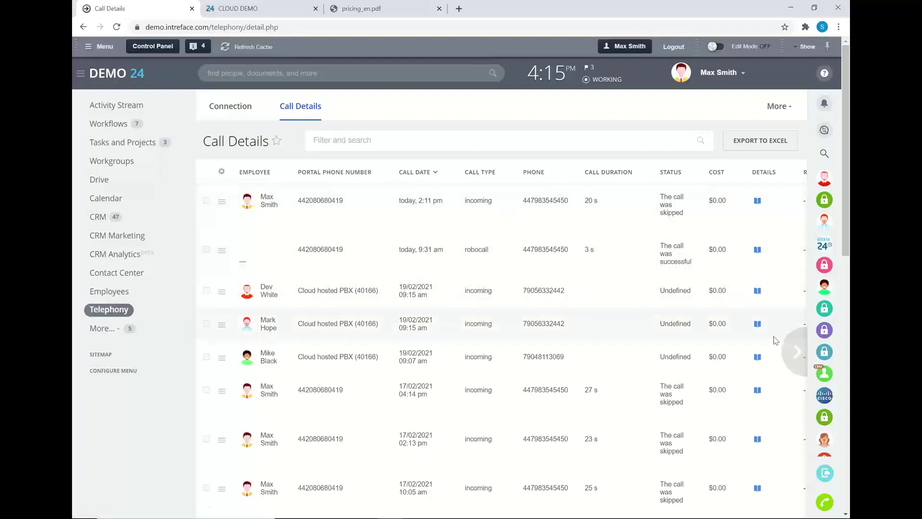
mouse_move(793, 352)
left_click(507, 154)
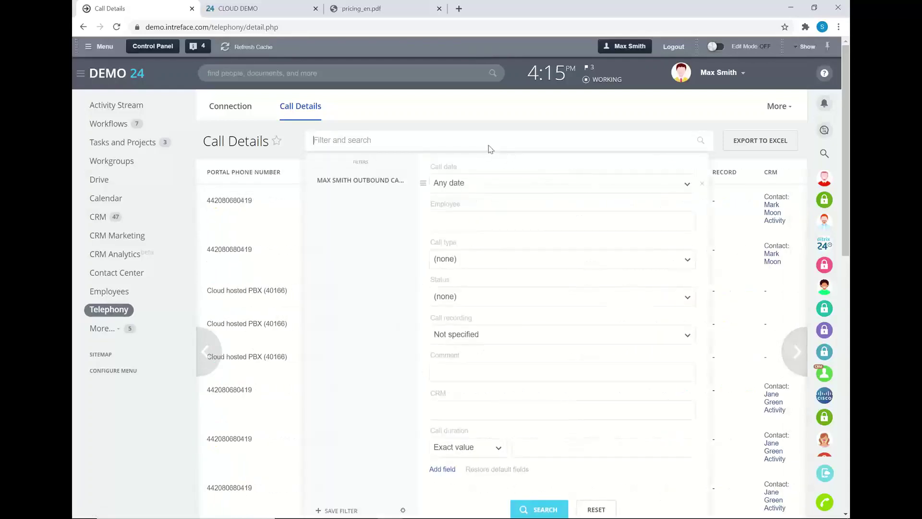
left_click(478, 299)
left_click(467, 336)
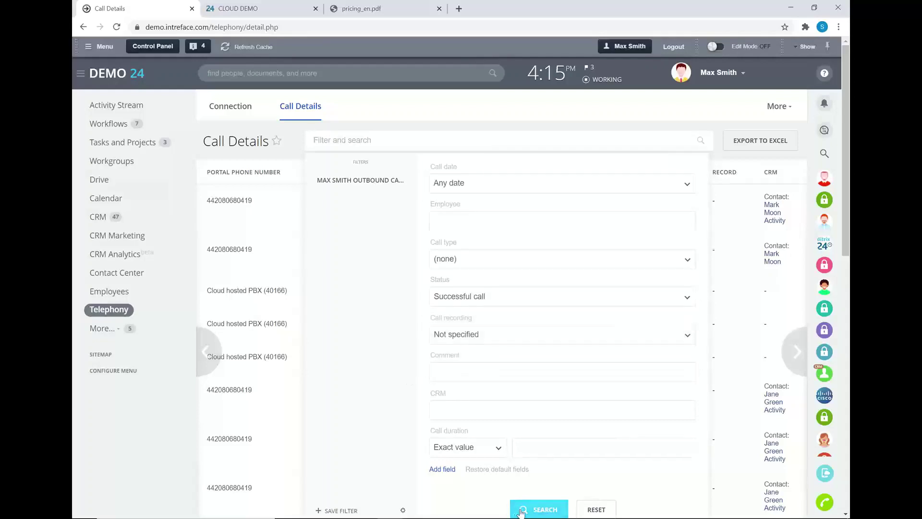
left_click(538, 509)
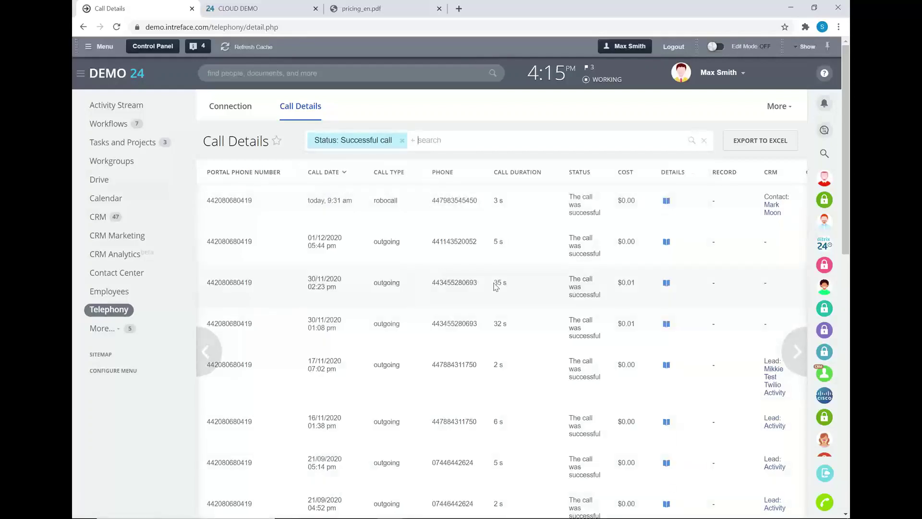
scroll(683, 295, "down", 5)
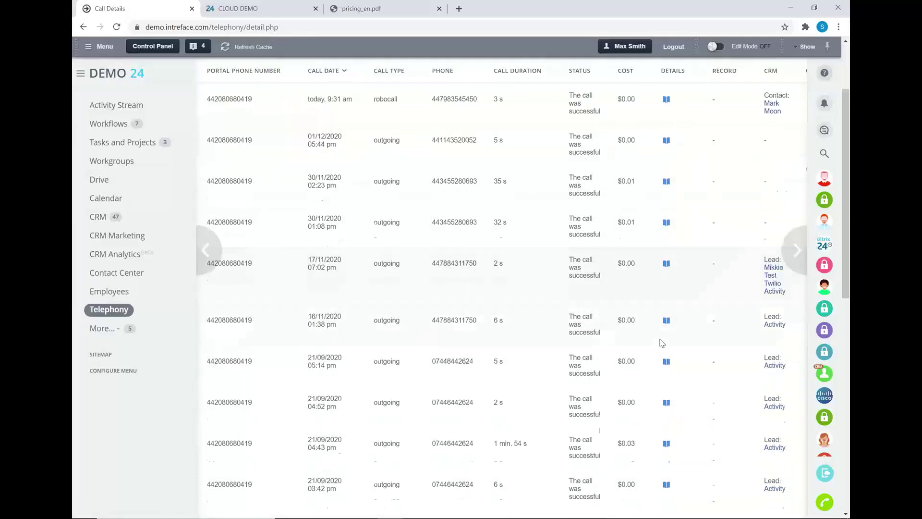
scroll(682, 295, "up", 5)
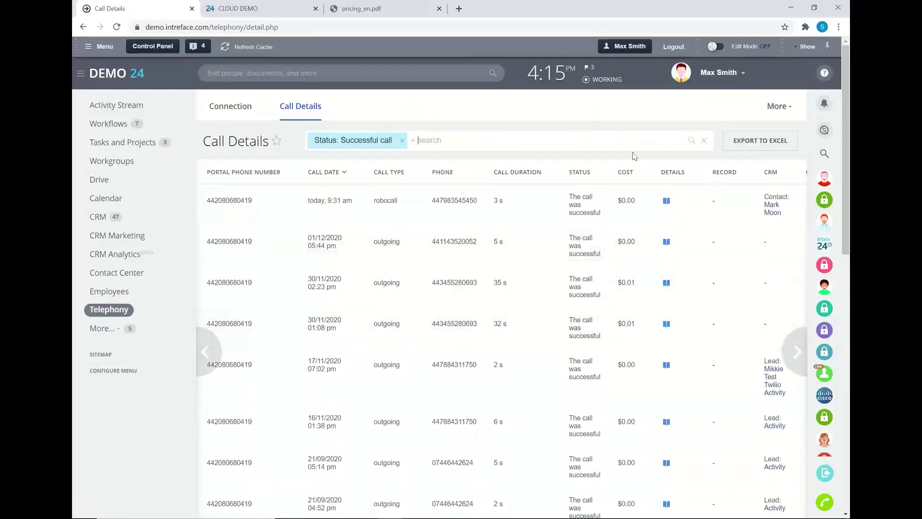
left_click(480, 139)
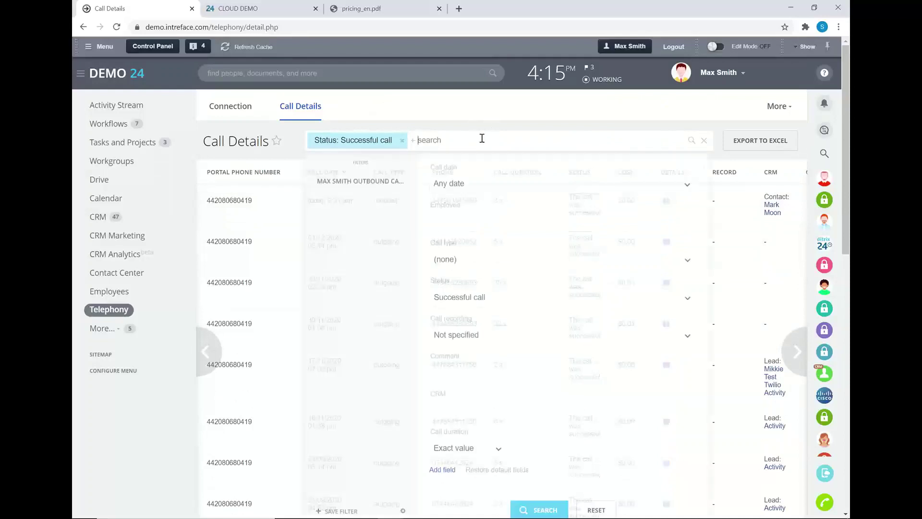
left_click(498, 336)
left_click(455, 372)
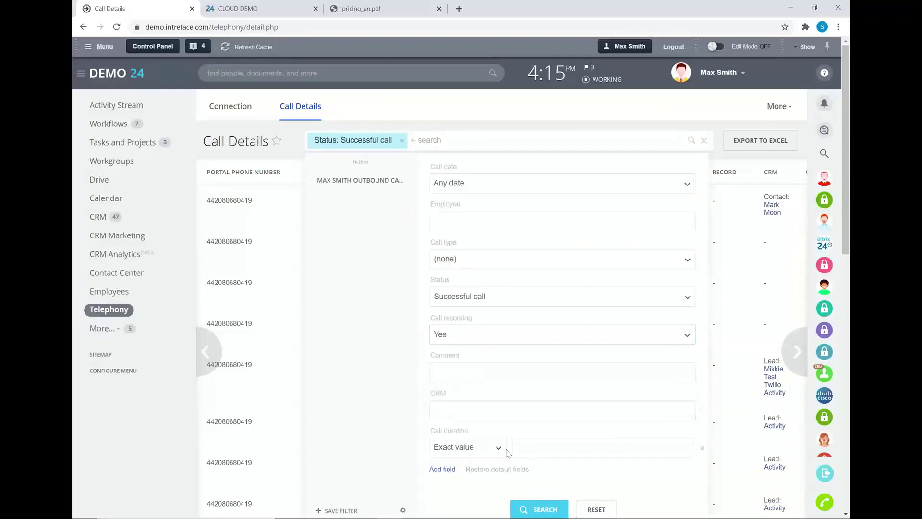
mouse_move(547, 512)
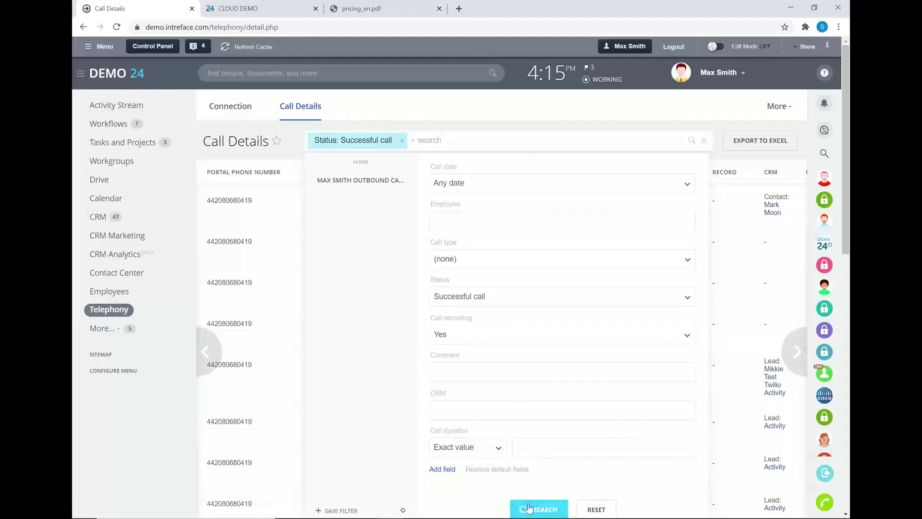
left_click(528, 506)
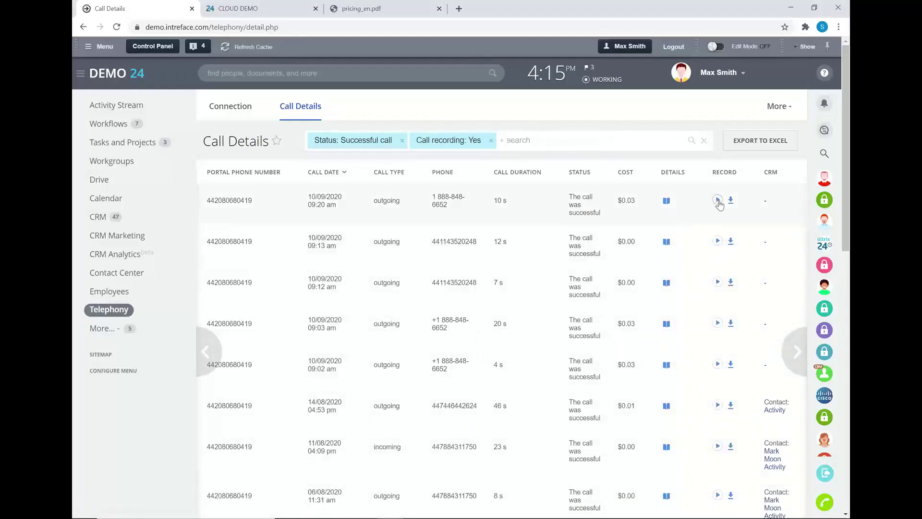
left_click(717, 200)
left_click(717, 200)
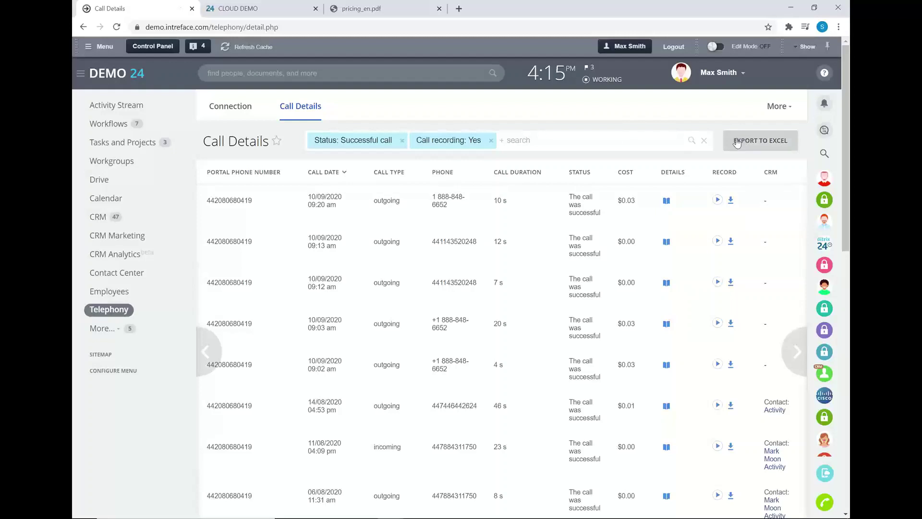
left_click(421, 140)
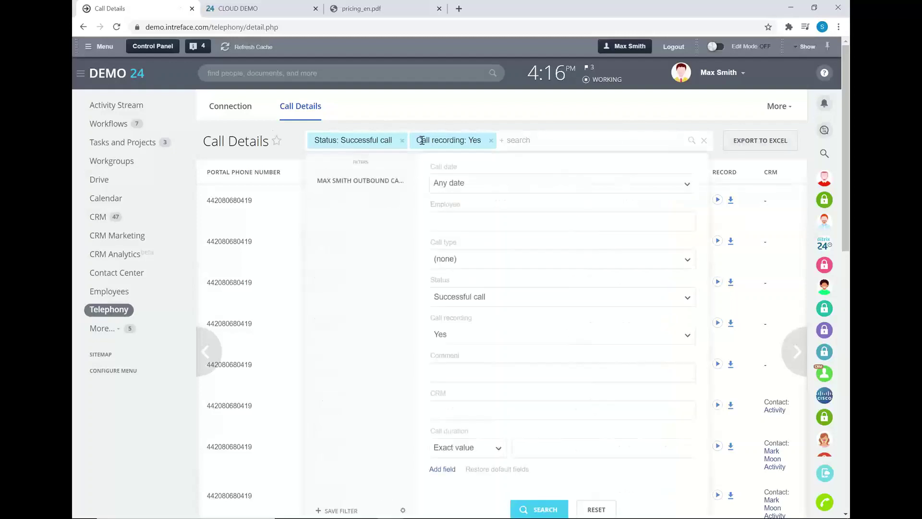
key("Escape")
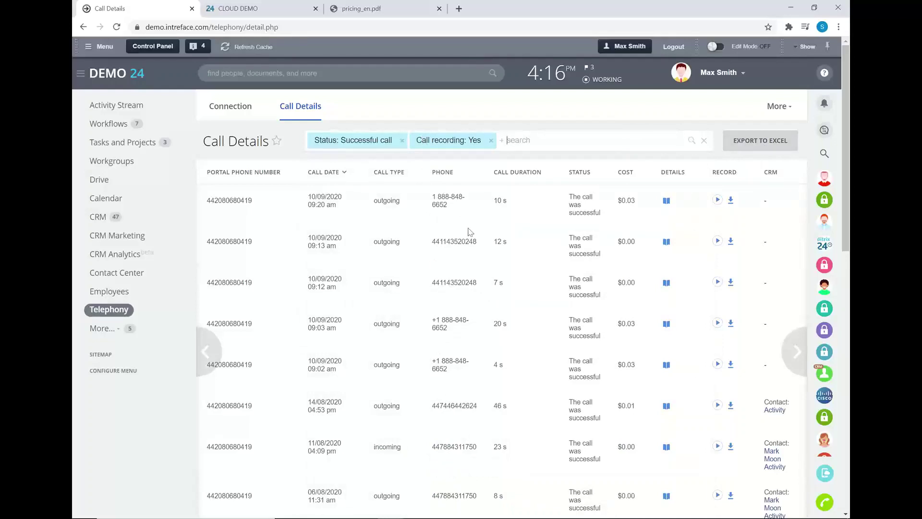
left_click(205, 351)
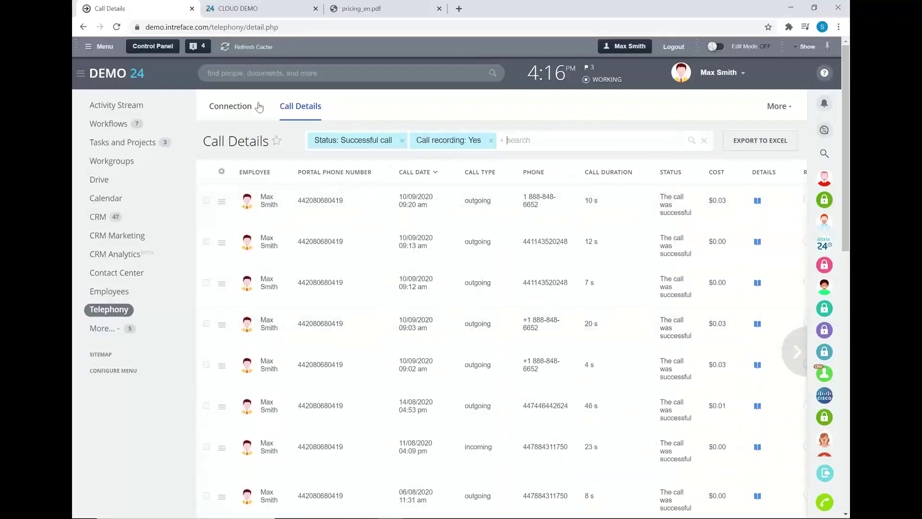
left_click(219, 107)
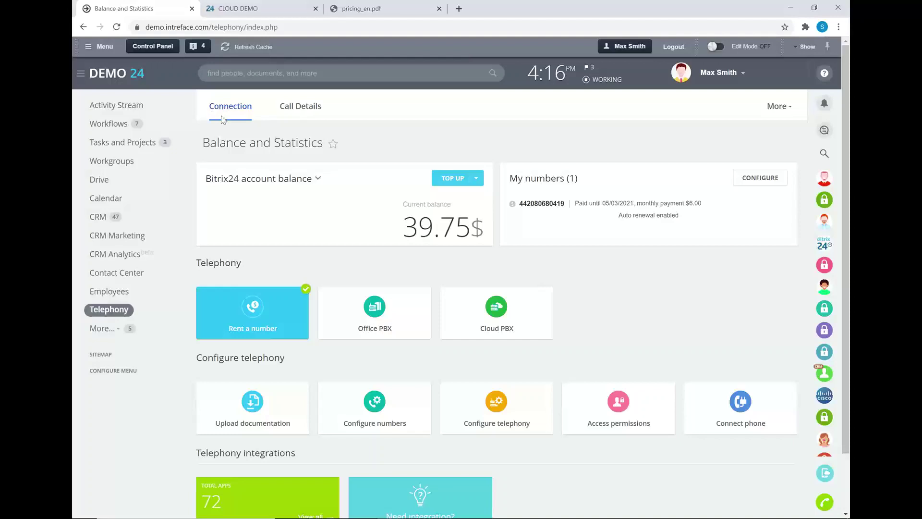
left_click(99, 218)
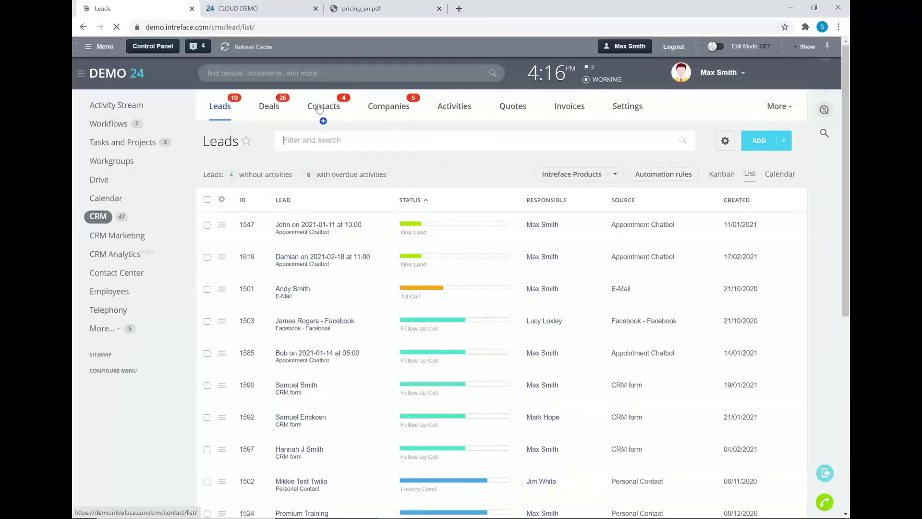
Switch to the CRM Contacts list and ignore the contact's incoming call
left_click(318, 108)
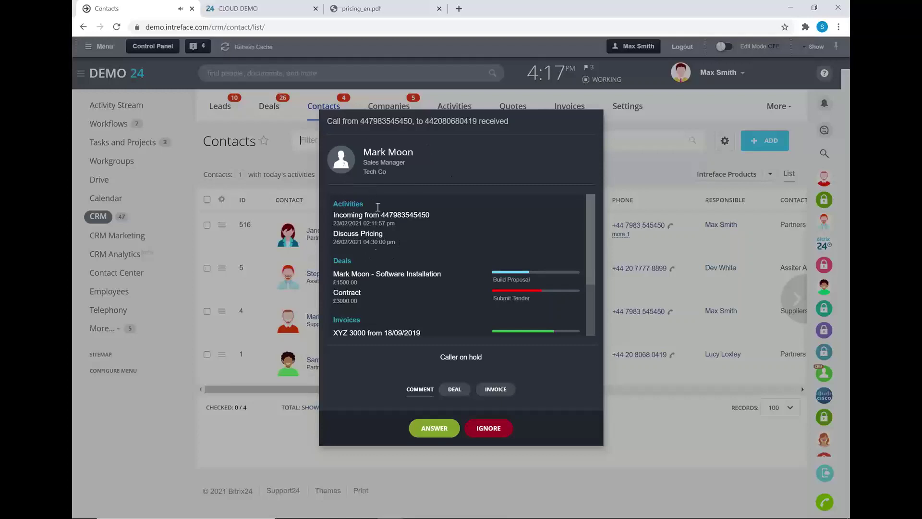
scroll(379, 258, "down", 2)
scroll(395, 270, "up", 1)
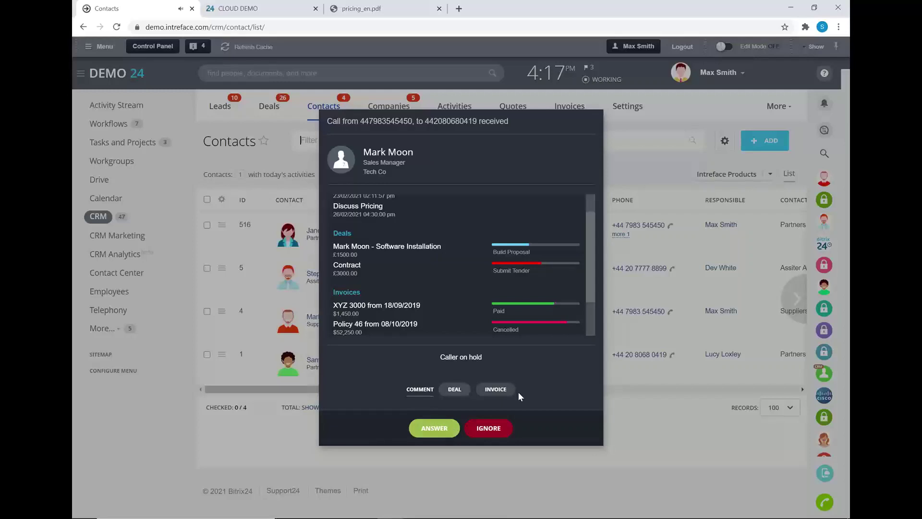
left_click(470, 433)
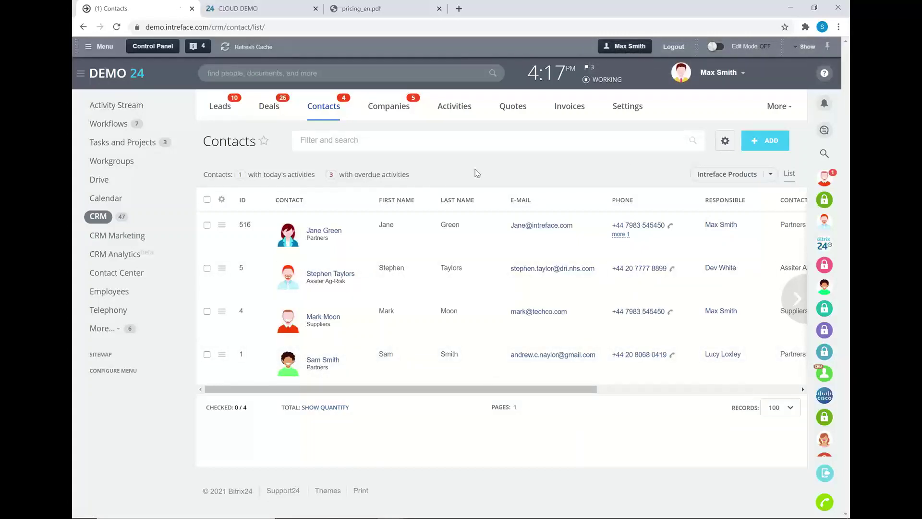
Open the Tech Co sales manager's contact card and play, then pause, the inbound call recording
left_click(316, 319)
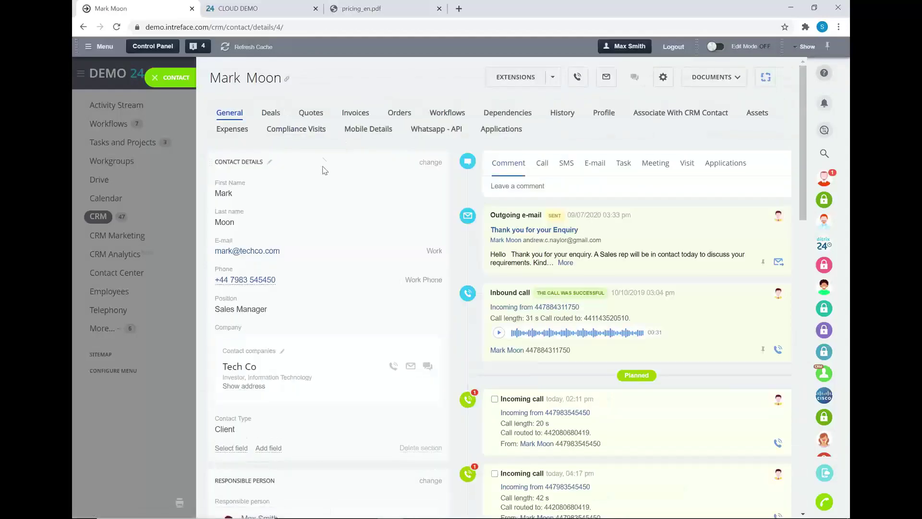
scroll(384, 209, "down", 1)
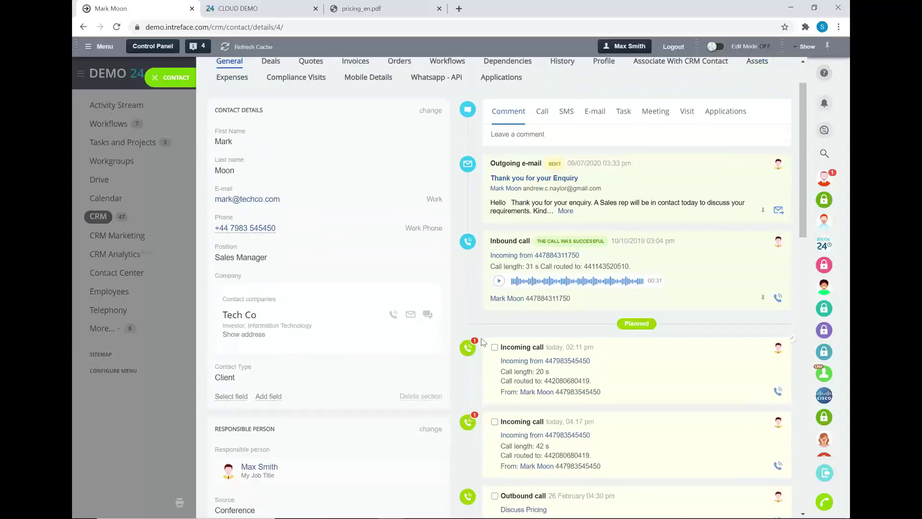
scroll(497, 345, "down", 1)
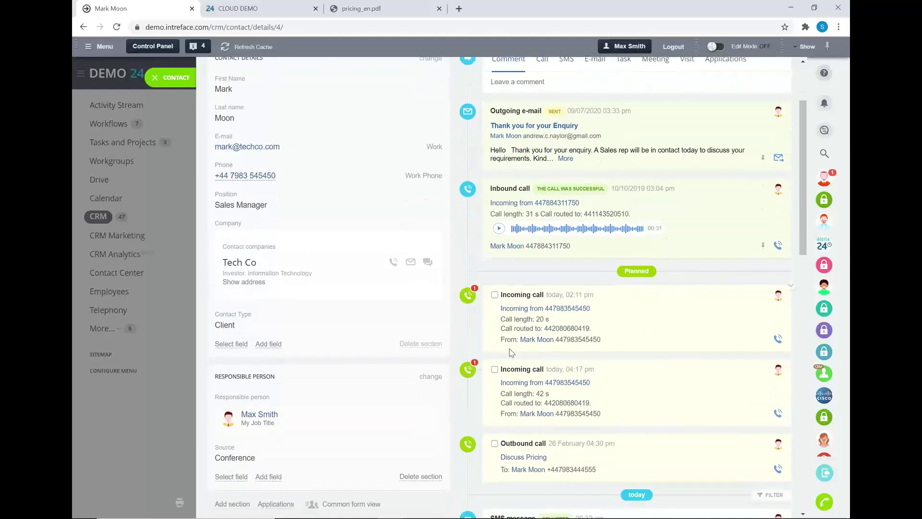
scroll(510, 352, "down", 2)
scroll(528, 350, "up", 4)
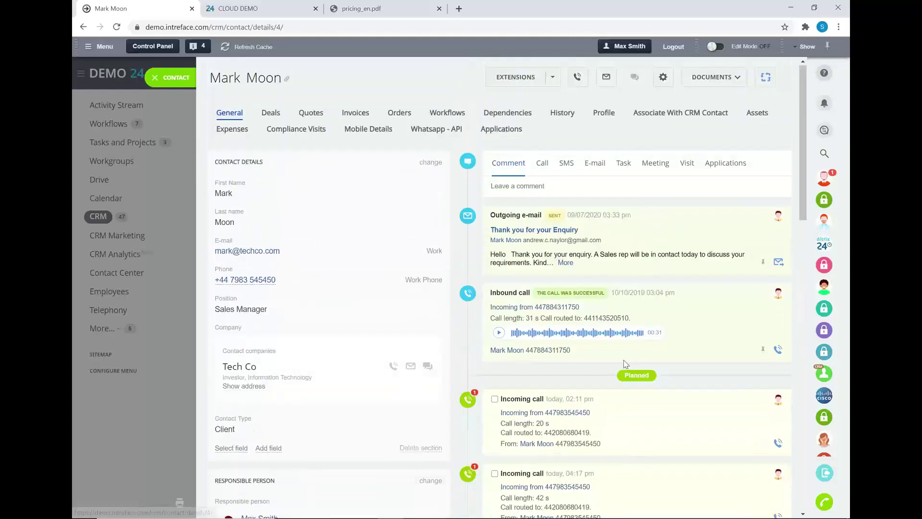
left_click(500, 333)
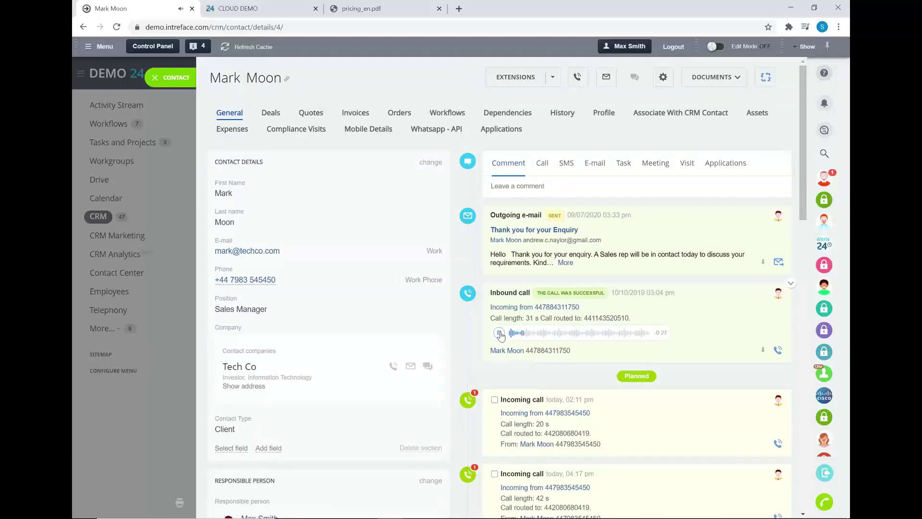
left_click(499, 334)
Call the contact's work phone number and hang up
left_click(229, 281)
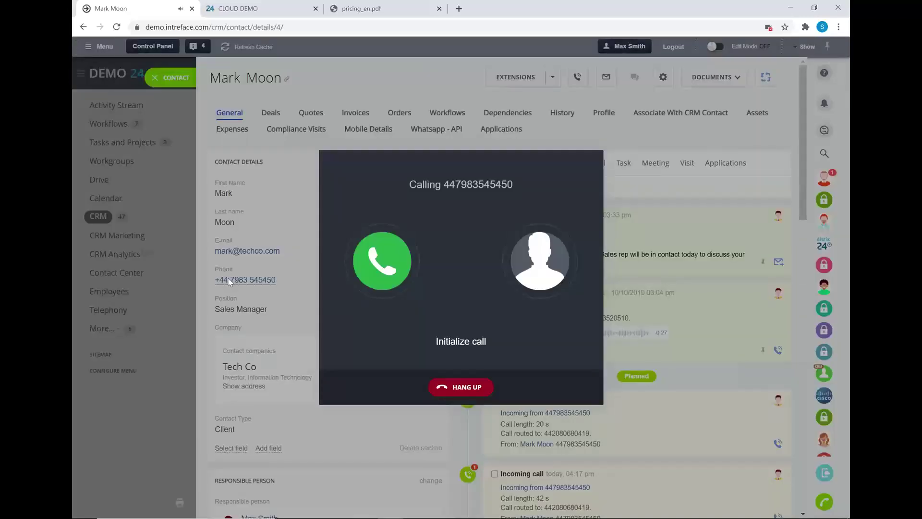
left_click(462, 390)
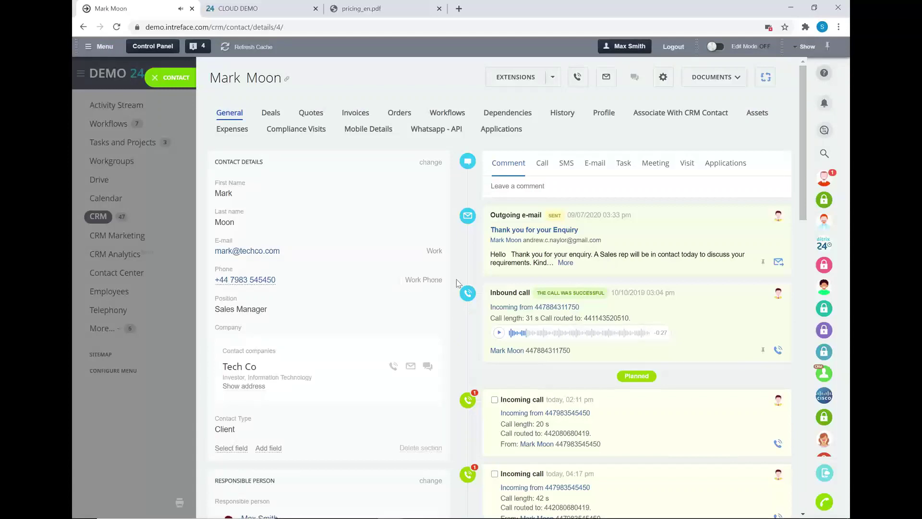
scroll(455, 307, "down", 5)
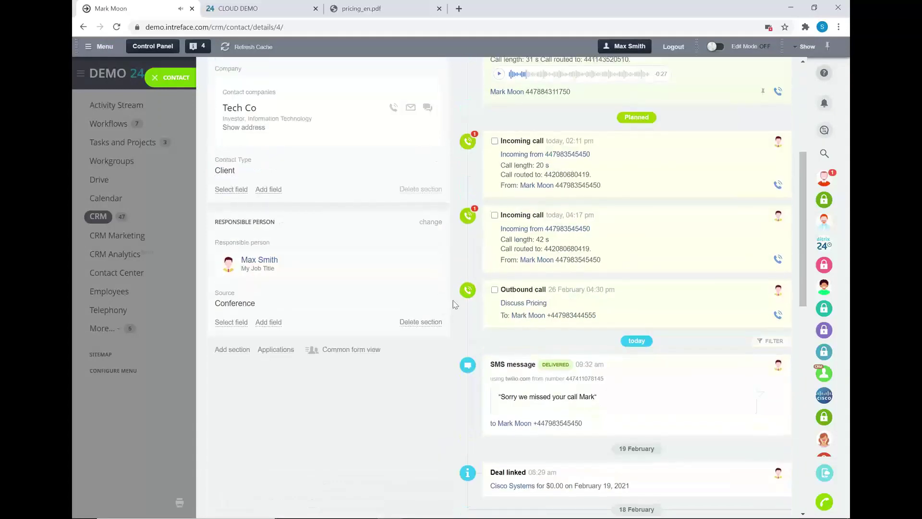
scroll(455, 304, "up", 5)
Leave the comment 'Notes about the call' and close the contact card
left_click(581, 189)
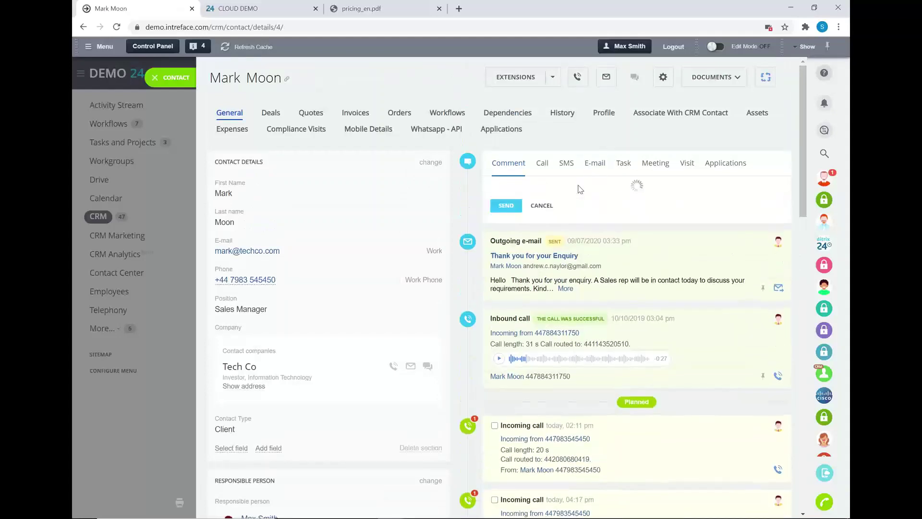
type("Notes ")
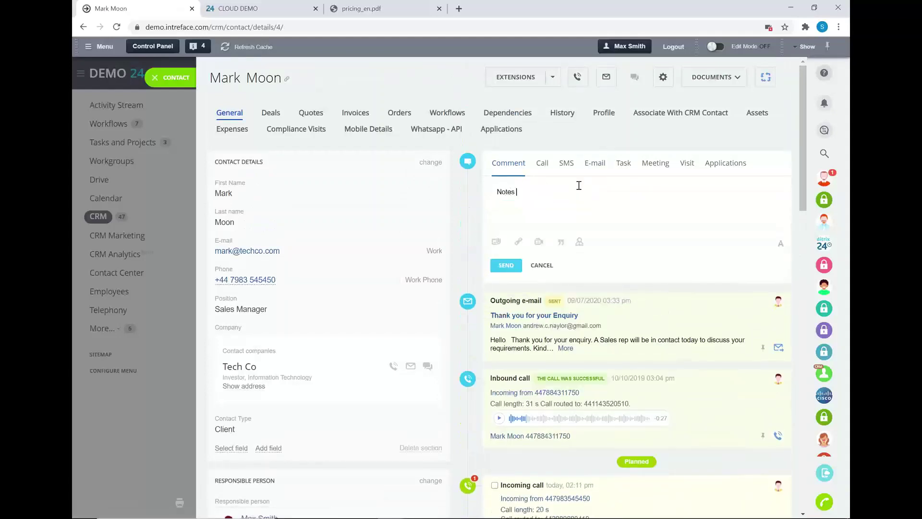
type("about the call")
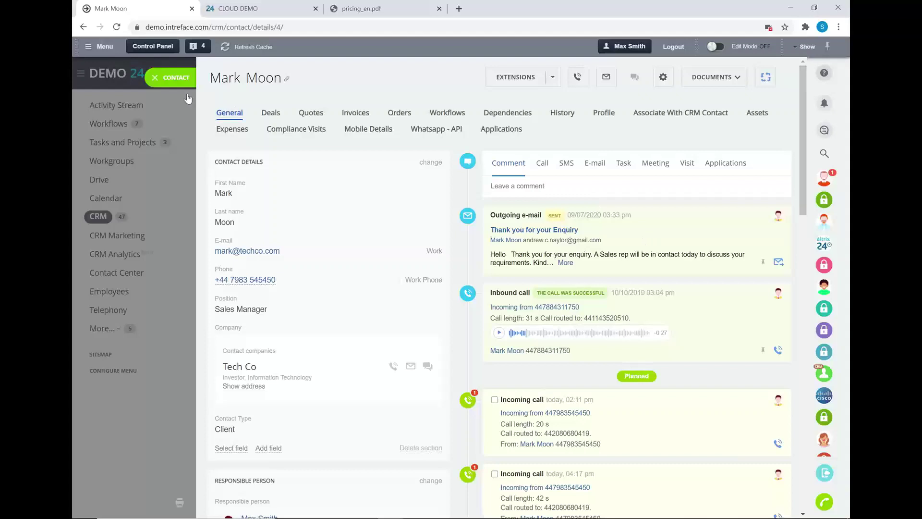
left_click(154, 77)
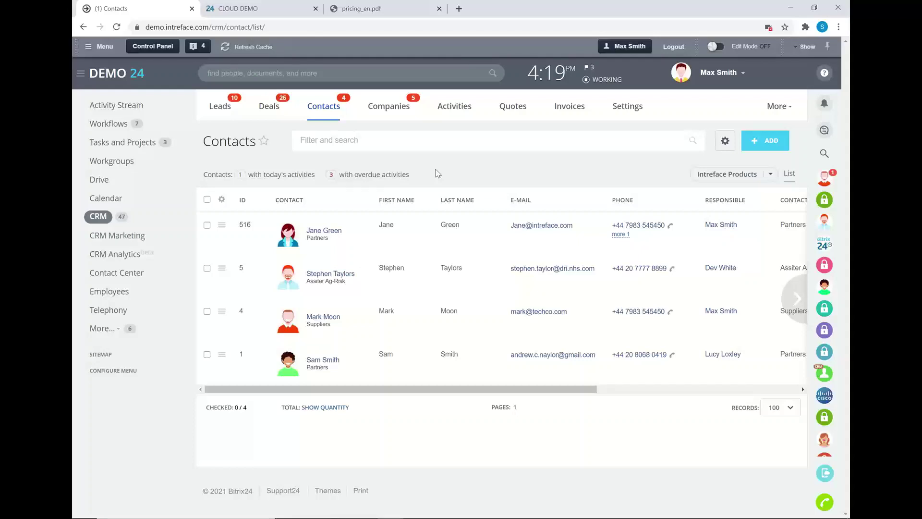
Filter the contacts list to Contact Type: Client
left_click(342, 140)
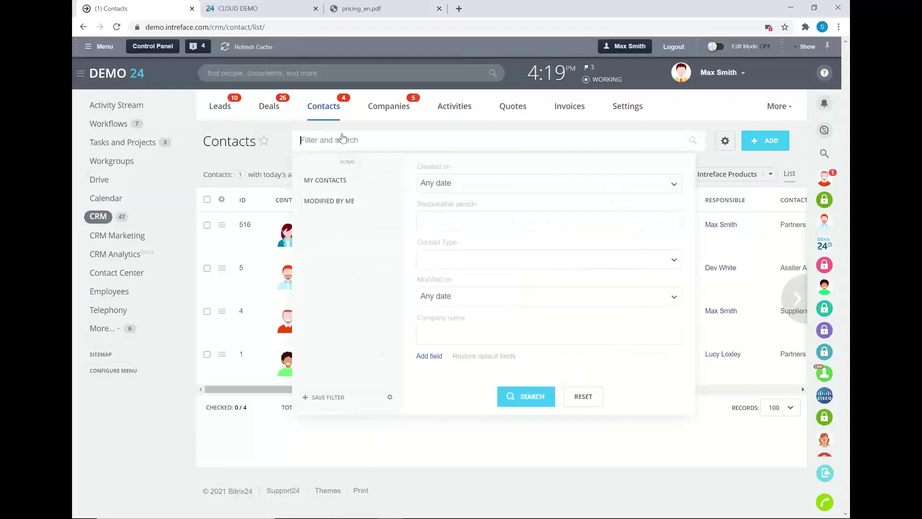
left_click(434, 259)
left_click(427, 283)
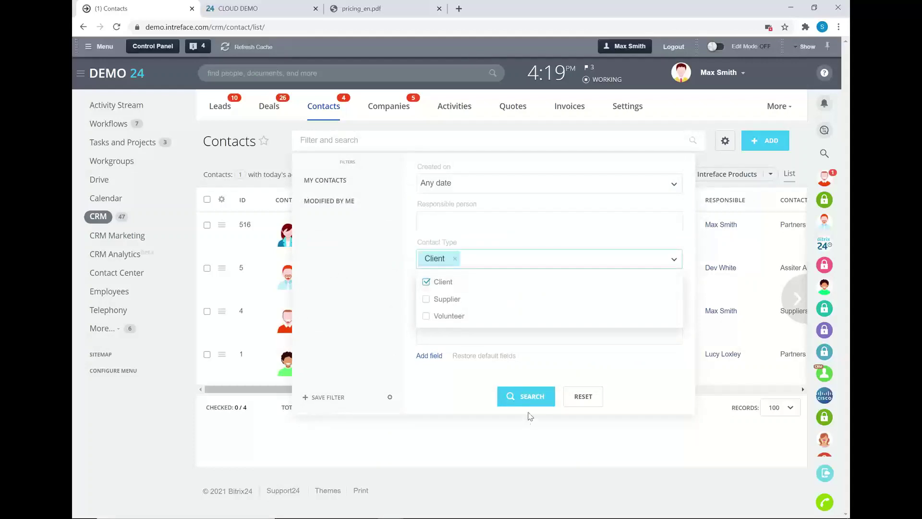
left_click(524, 395)
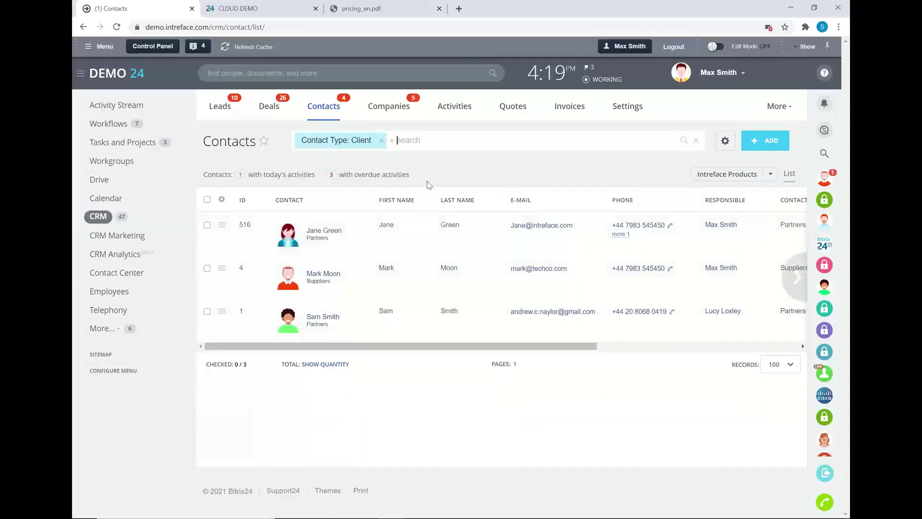
Select all three client contacts and start a dialing session
left_click(207, 200)
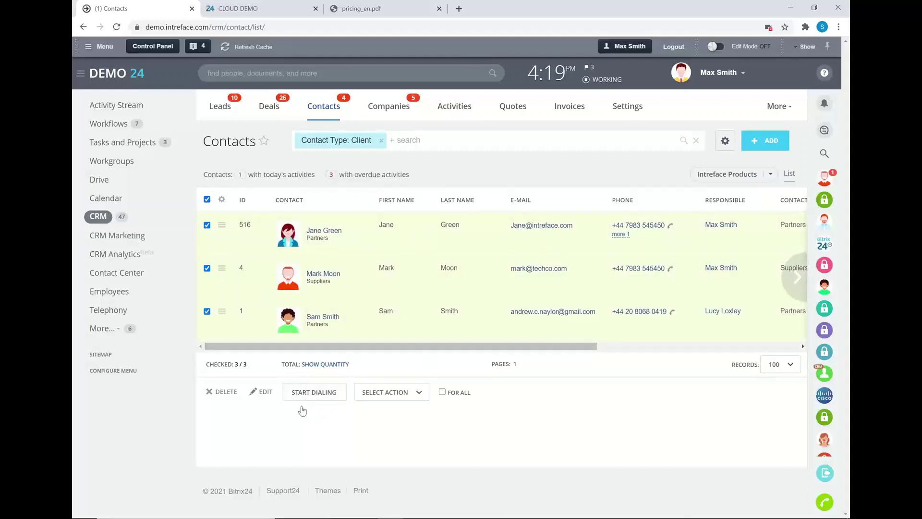
left_click(408, 394)
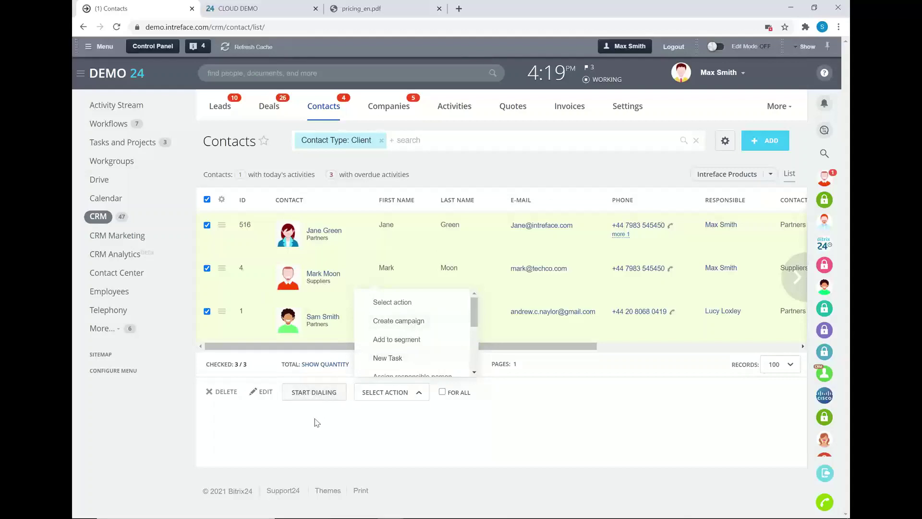
left_click(303, 395)
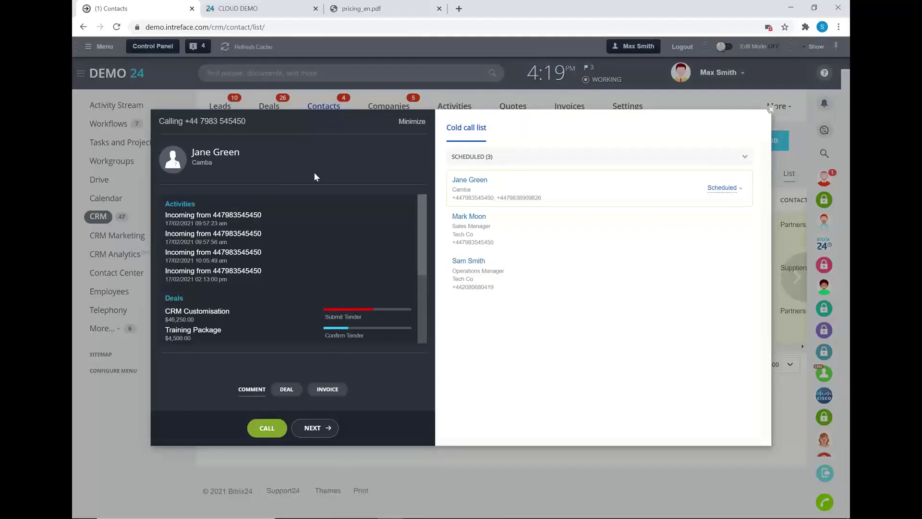
Call the first client's second number, hang up, and move to the next client
left_click(267, 428)
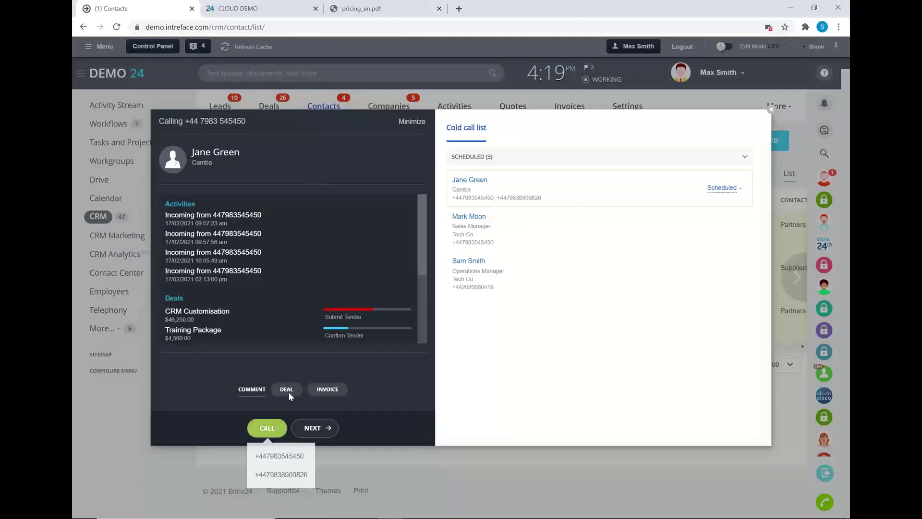
left_click(270, 474)
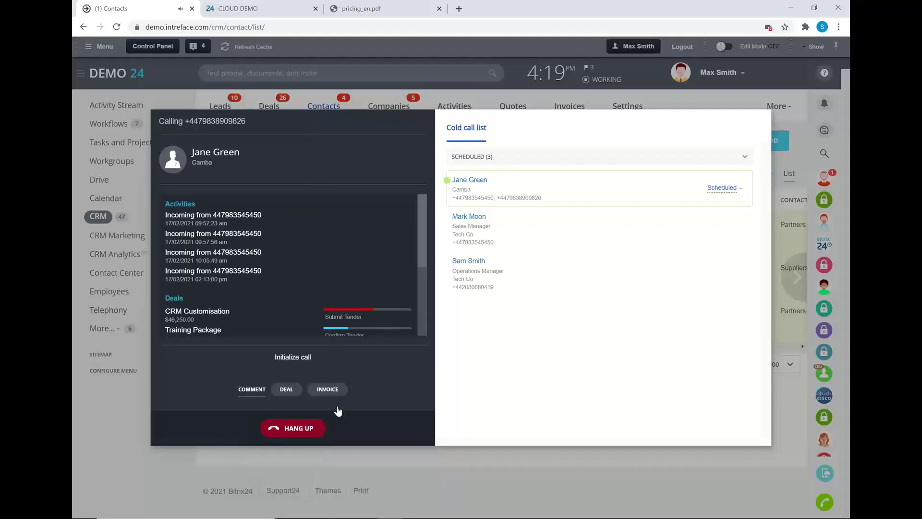
left_click(291, 427)
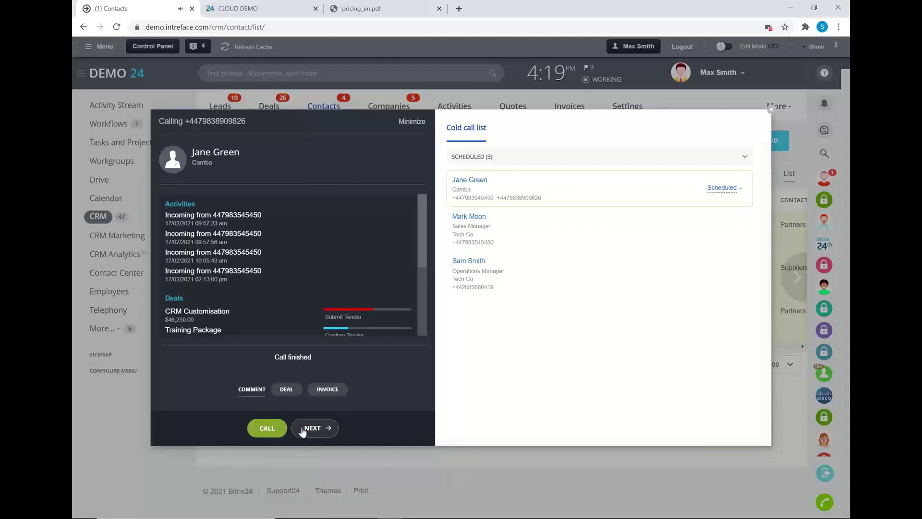
left_click(323, 428)
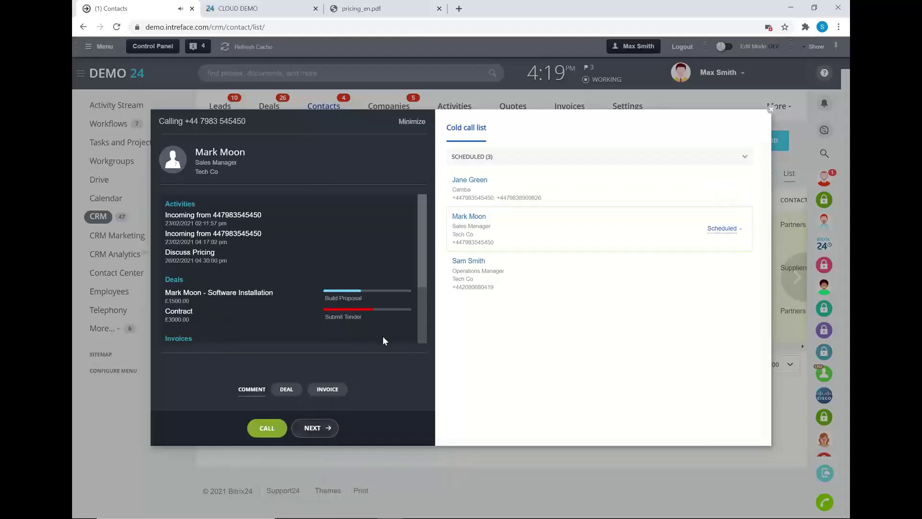
Set the next client's status to Suspend for 15 min. and close the dialer
left_click(720, 228)
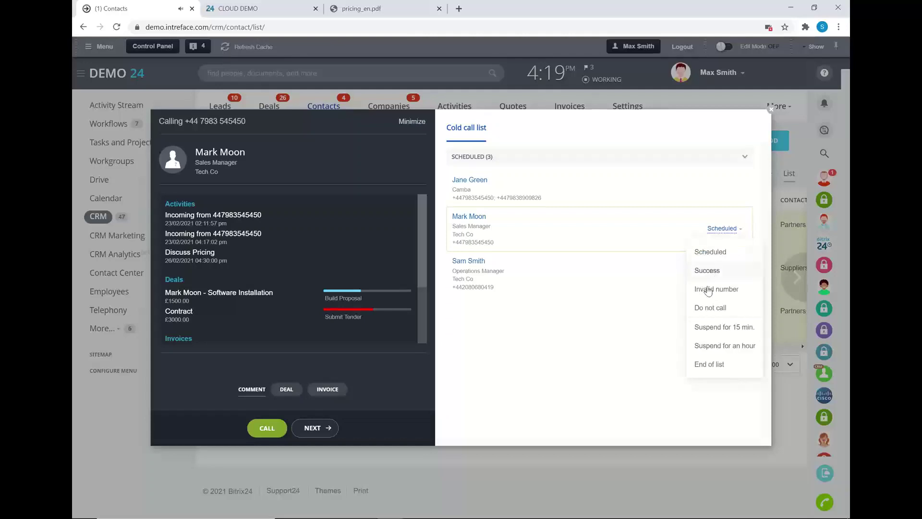
left_click(722, 328)
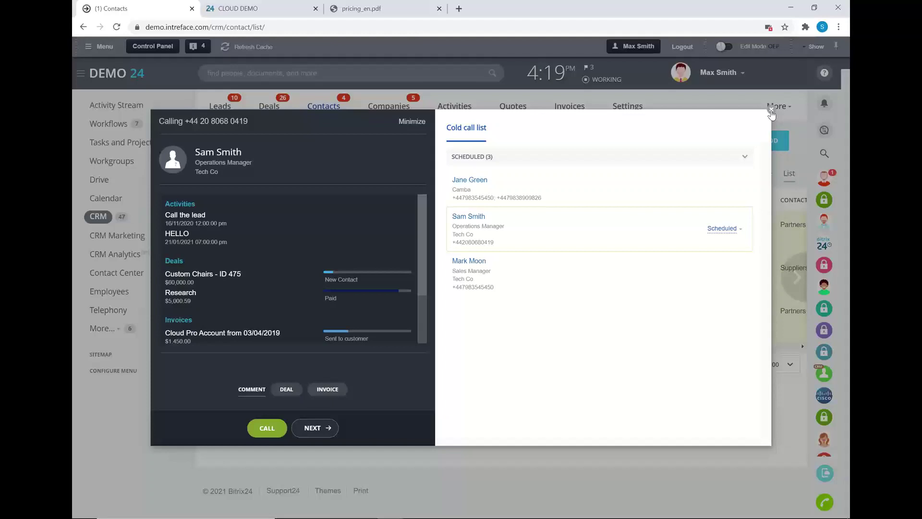
left_click(771, 113)
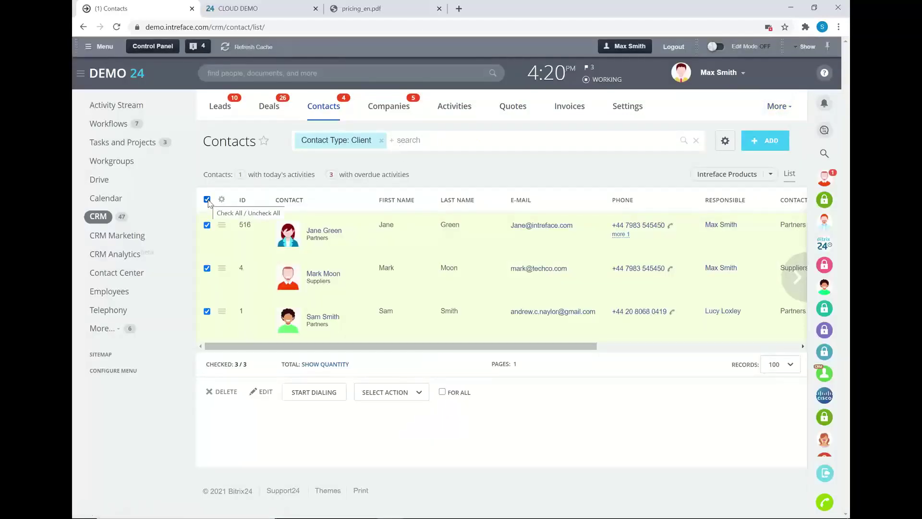
Clear the contact selection, switch to Leads, and open the lead Automation rules
left_click(207, 200)
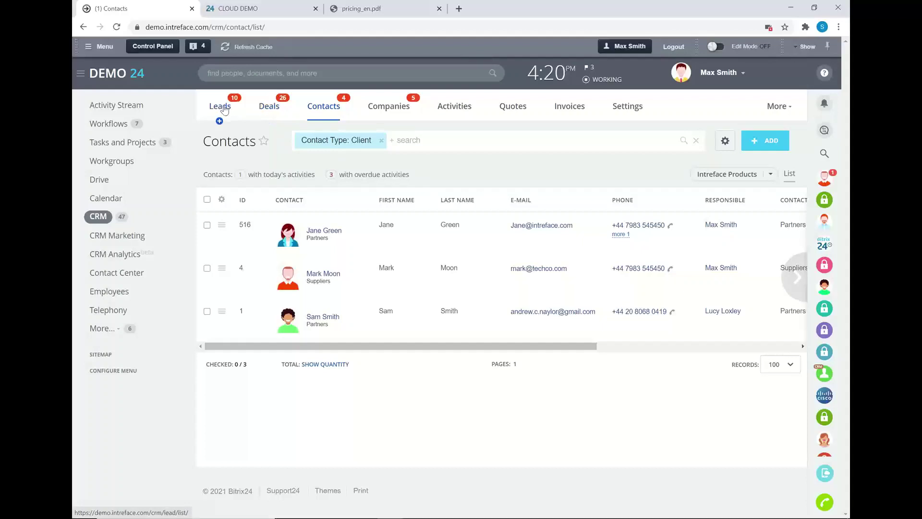
left_click(225, 109)
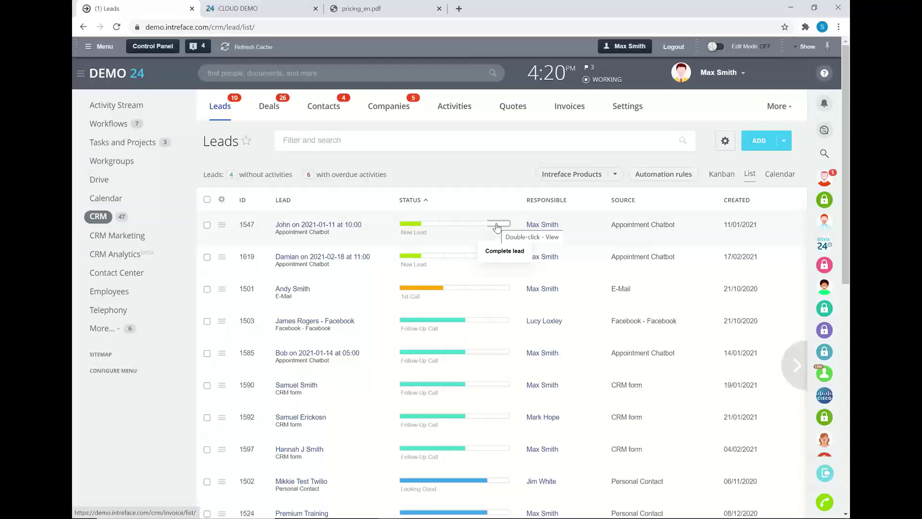
left_click(648, 178)
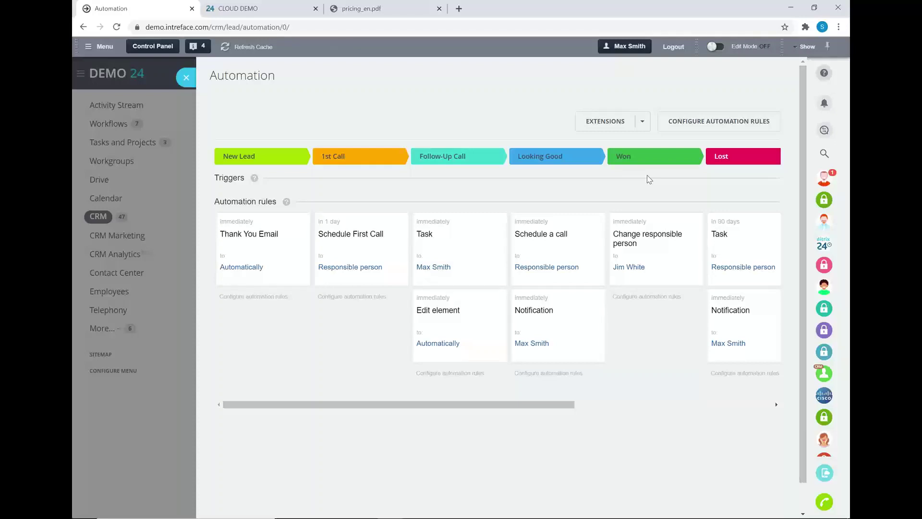
Add a Client communications > Robocall rule under the 1st Call lead stage
left_click(670, 122)
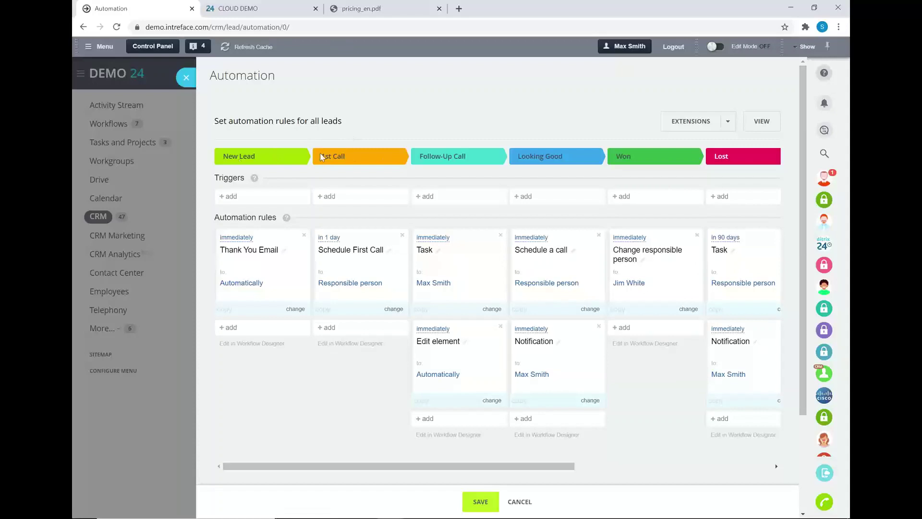
left_click(358, 328)
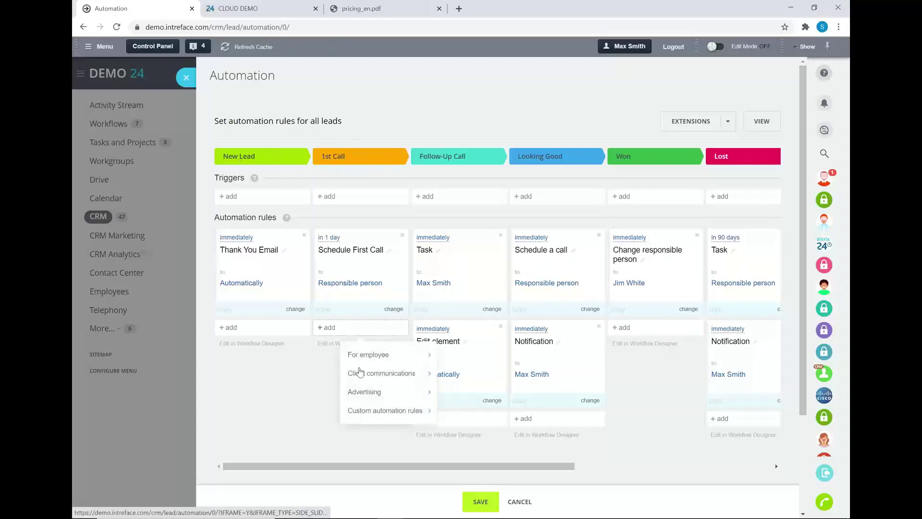
mouse_move(360, 374)
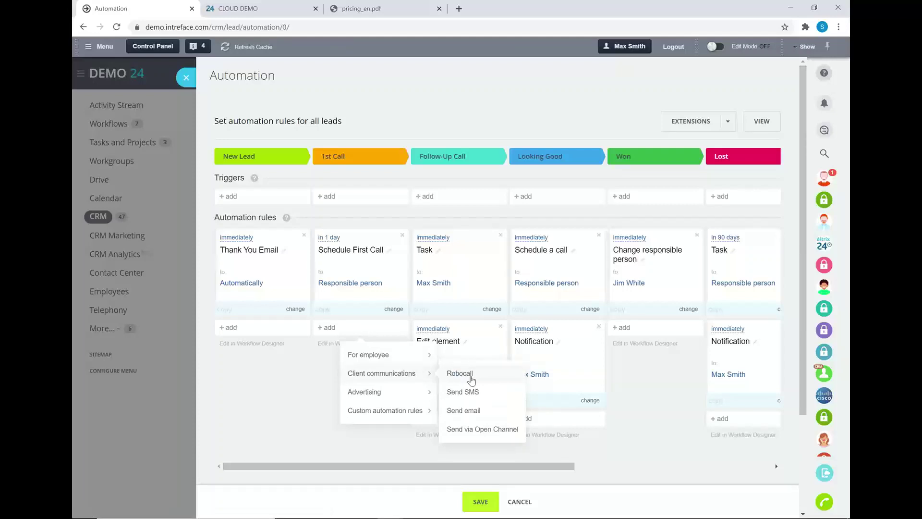
left_click(460, 373)
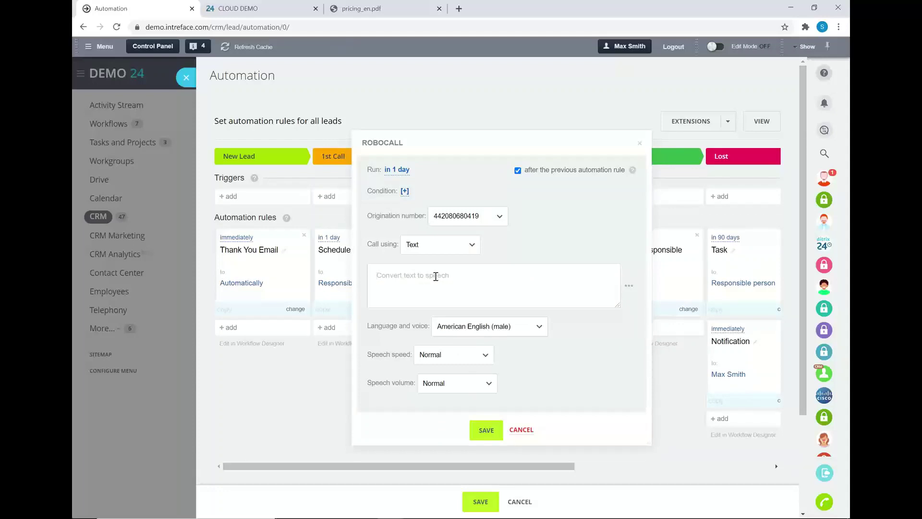
Enter the spoken message 'Hello {{Lead name}} This is a robo call.', inserting the Lead name field after Hello
left_click(390, 300)
type("Hello  ")
type("This is")
type(" a robo call")
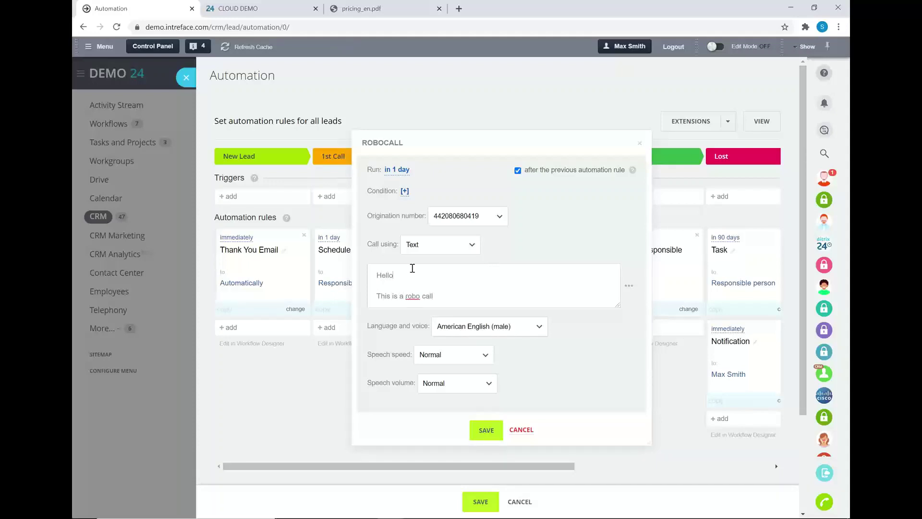
left_click(629, 285)
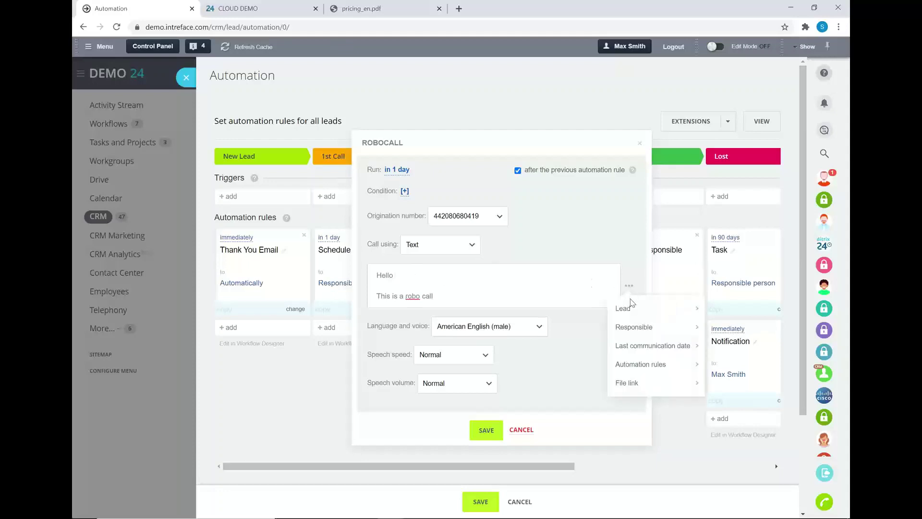
mouse_move(631, 311)
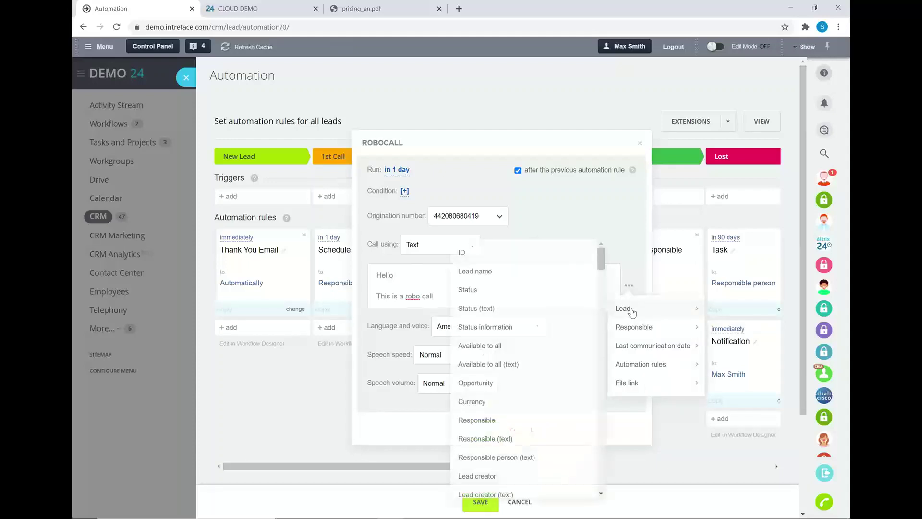
left_click(483, 271)
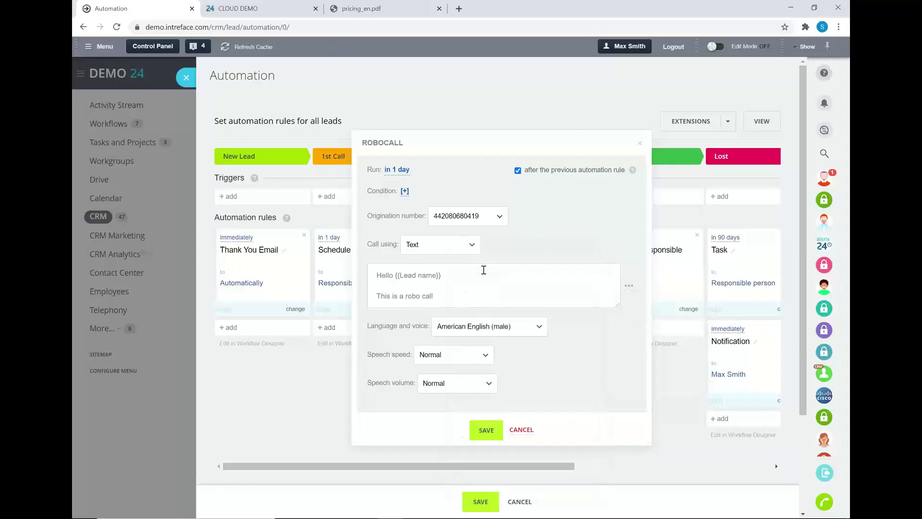
left_click(459, 301)
Keep the American English (male) voice with Normal speech speed and Normal volume
left_click(503, 331)
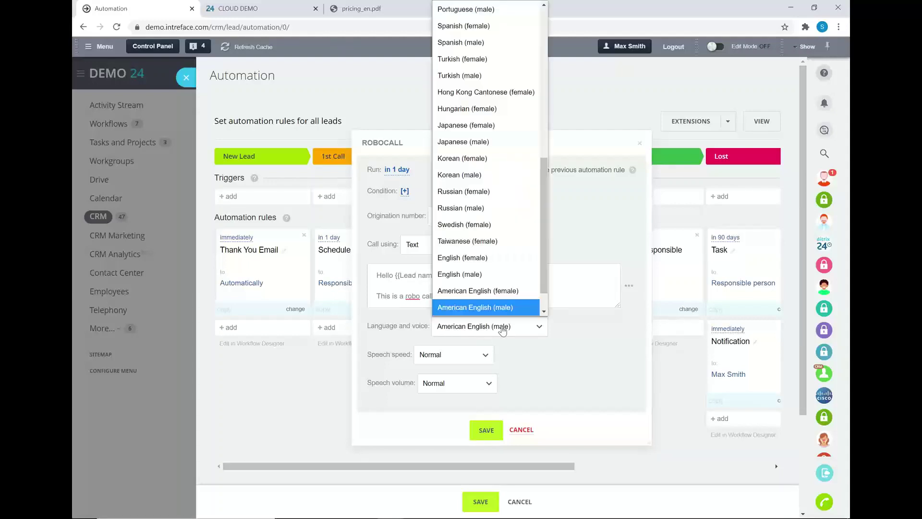
left_click(559, 339)
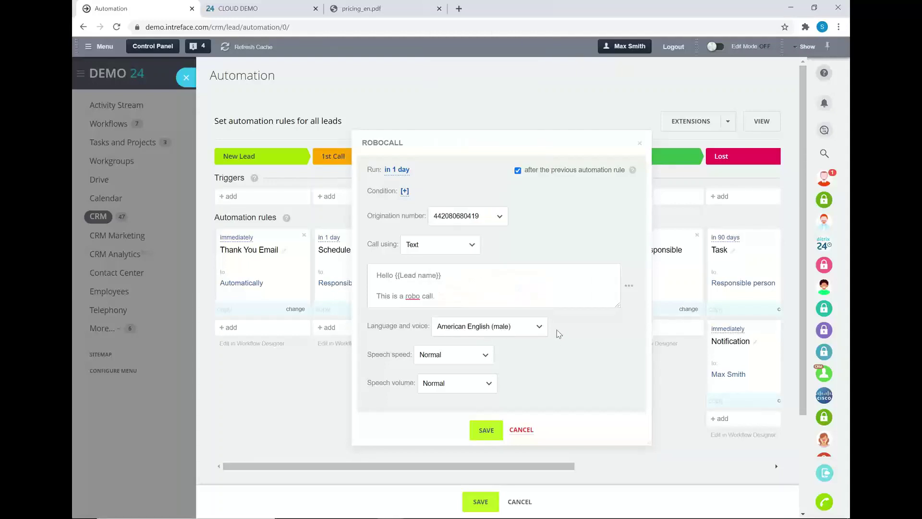
left_click(464, 355)
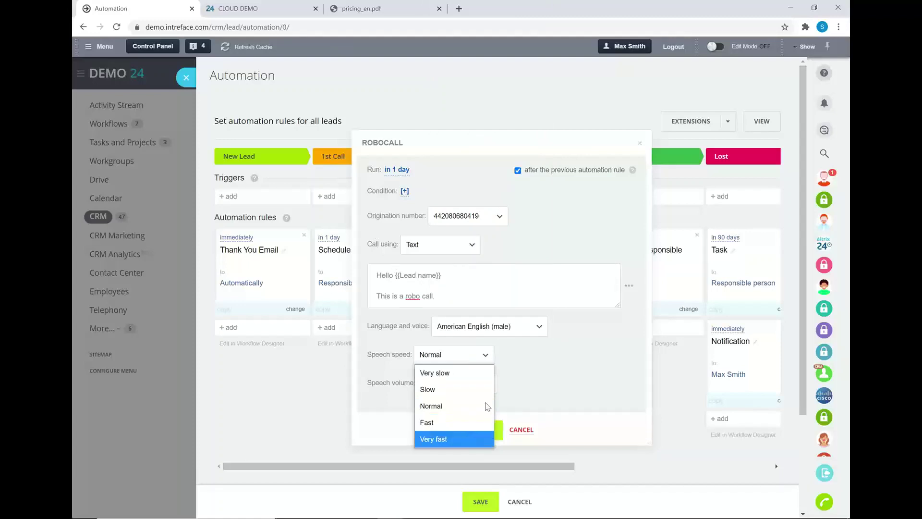
left_click(475, 406)
left_click(469, 381)
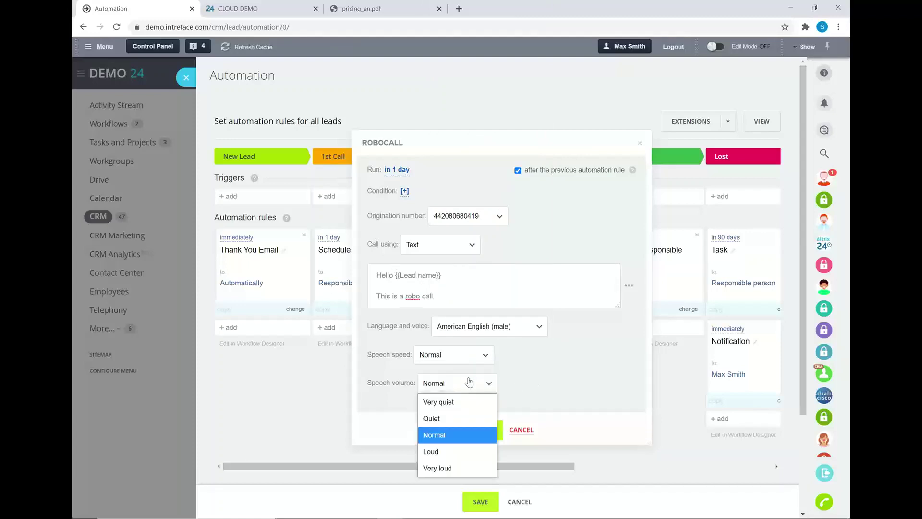
left_click(558, 384)
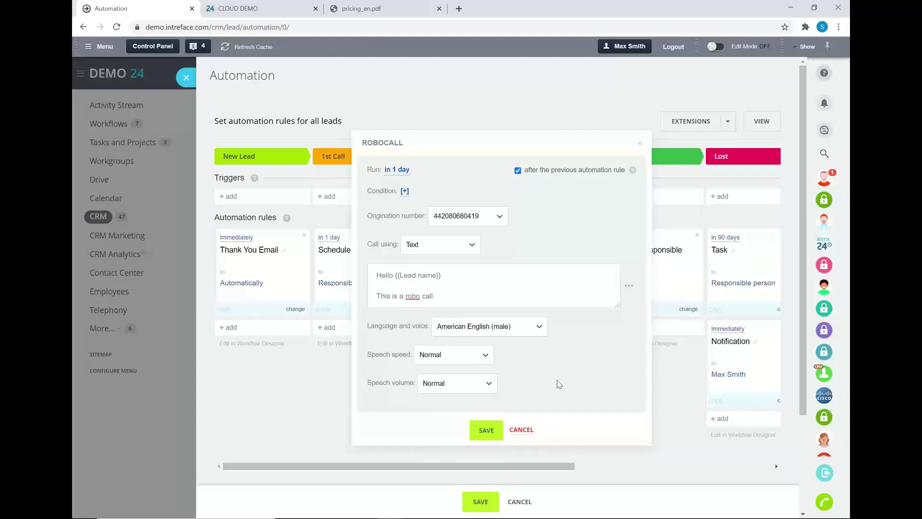
Set the robocall's run time to Immediately
left_click(390, 173)
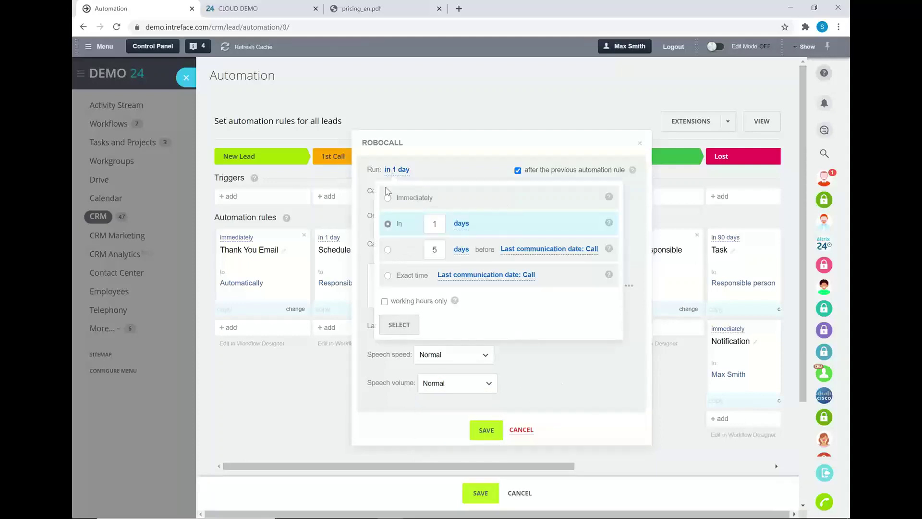
left_click(388, 197)
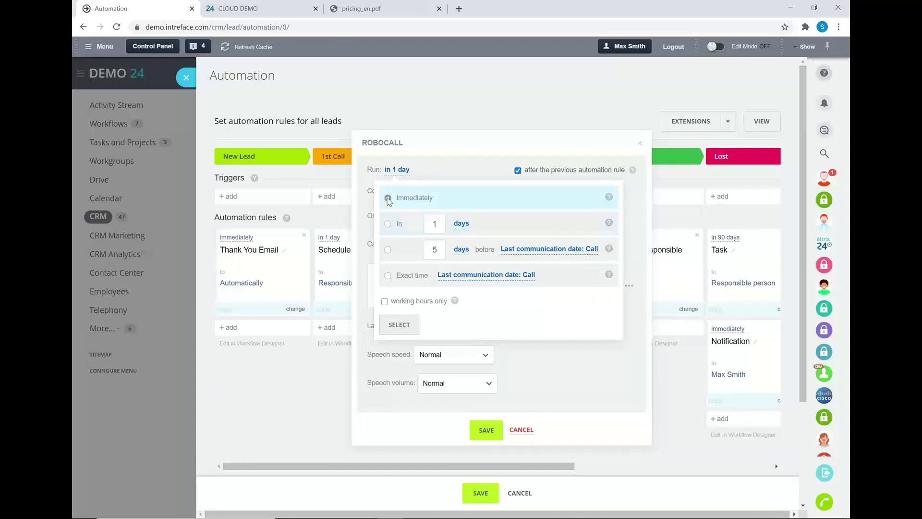
left_click(399, 325)
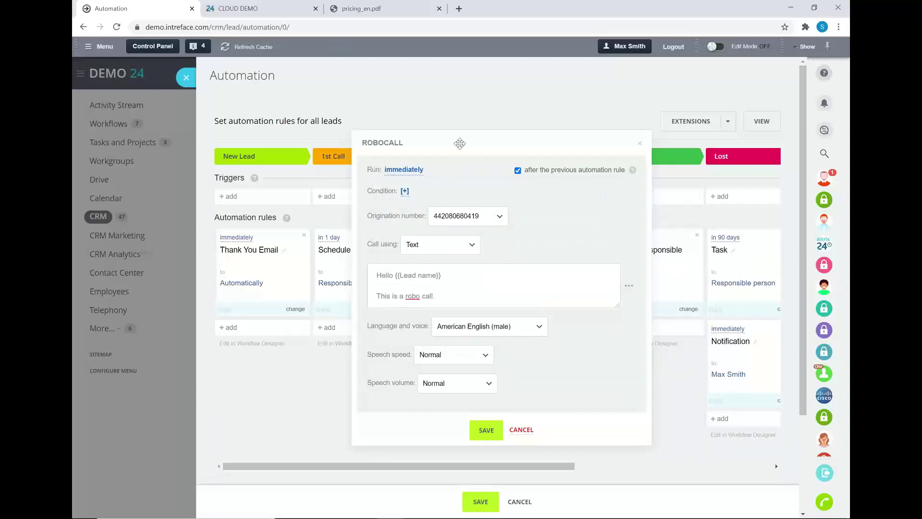
left_click_drag(460, 144, 471, 166)
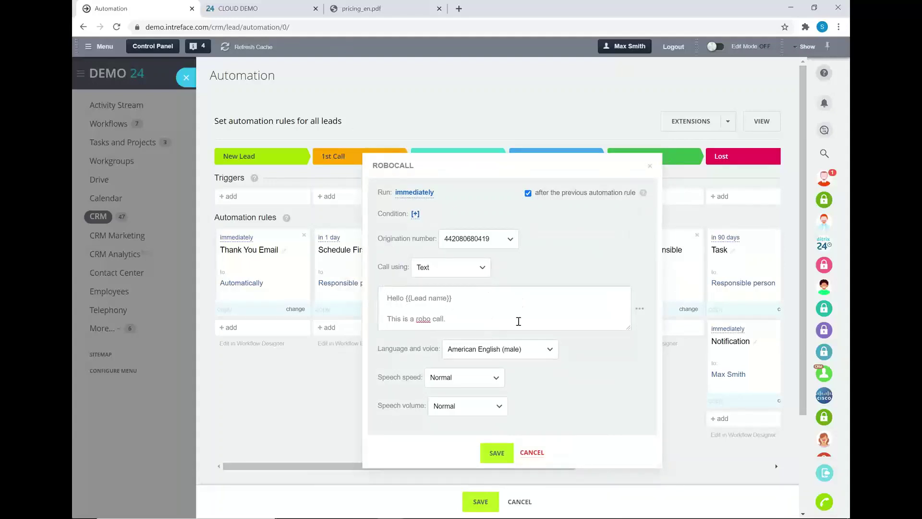
Change the robocall run time to in 1 day after the previous rule
left_click(419, 193)
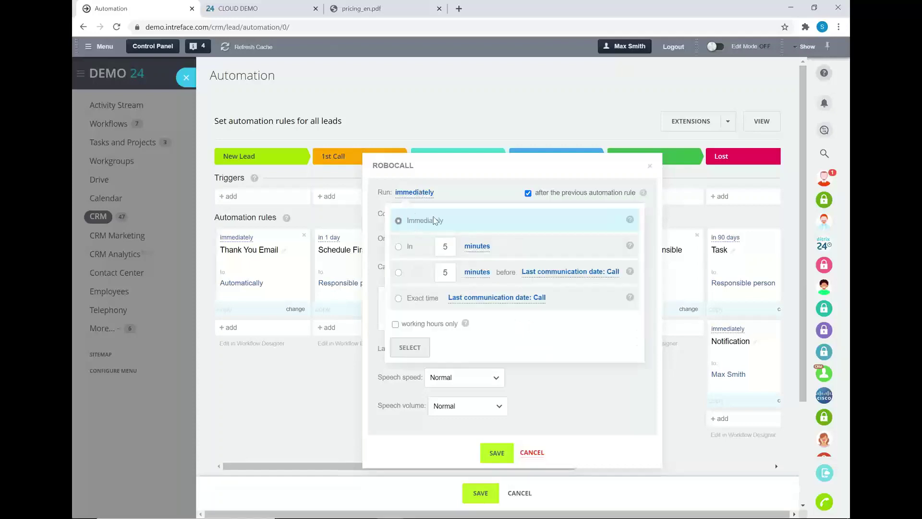
left_click(398, 246)
left_click(448, 248)
key("BackSpace")
type("1")
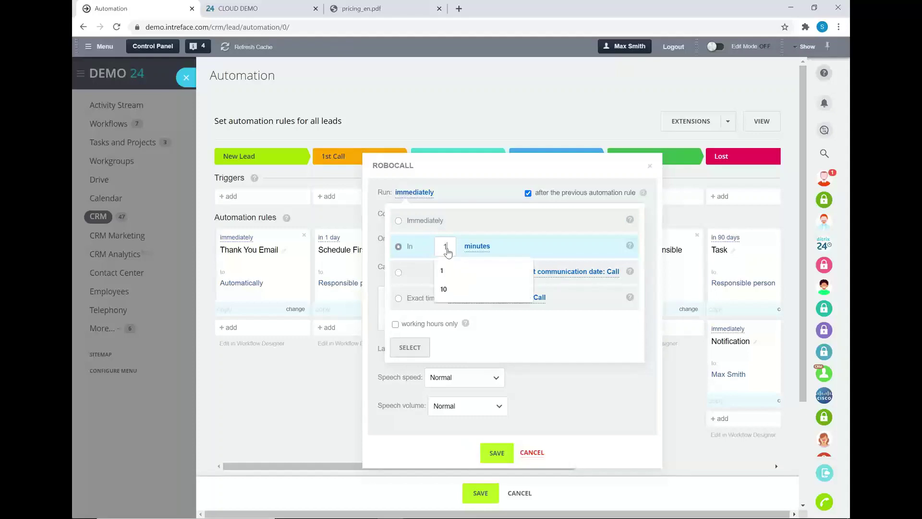
left_click(476, 245)
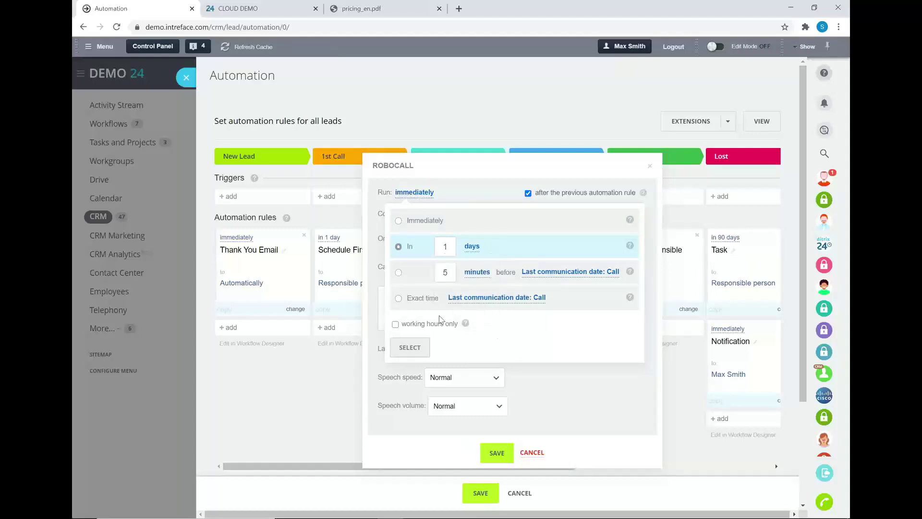
left_click(412, 347)
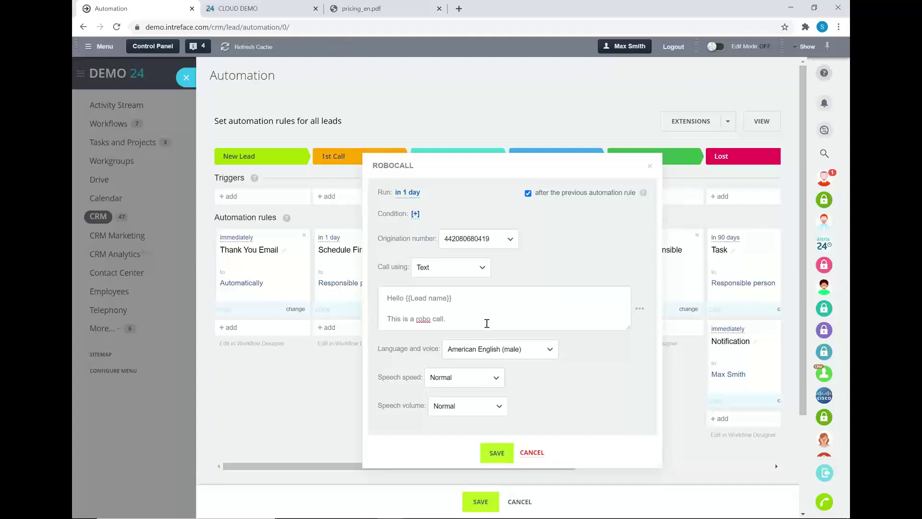
Save the robocall rule under Schedule First Call in the 1st Call stage
left_click_drag(486, 320, 385, 297)
left_click(489, 315)
left_click(497, 452)
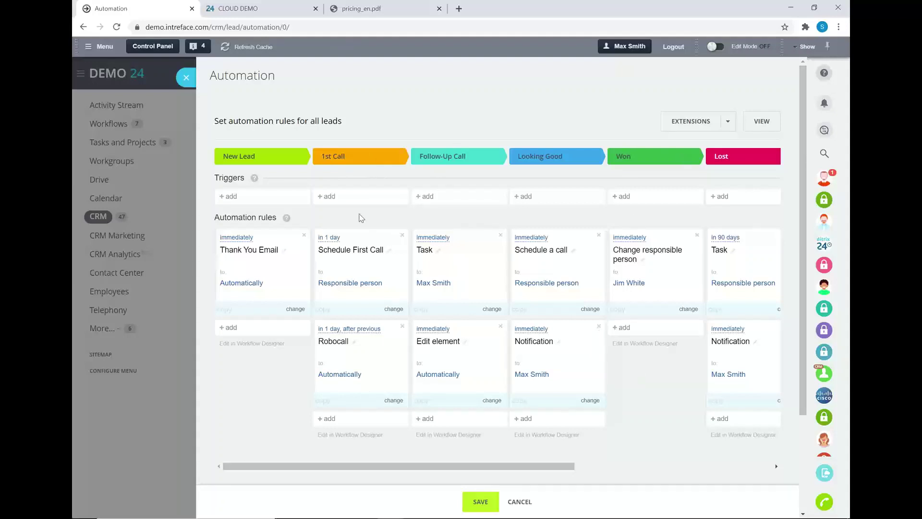
left_click(344, 202)
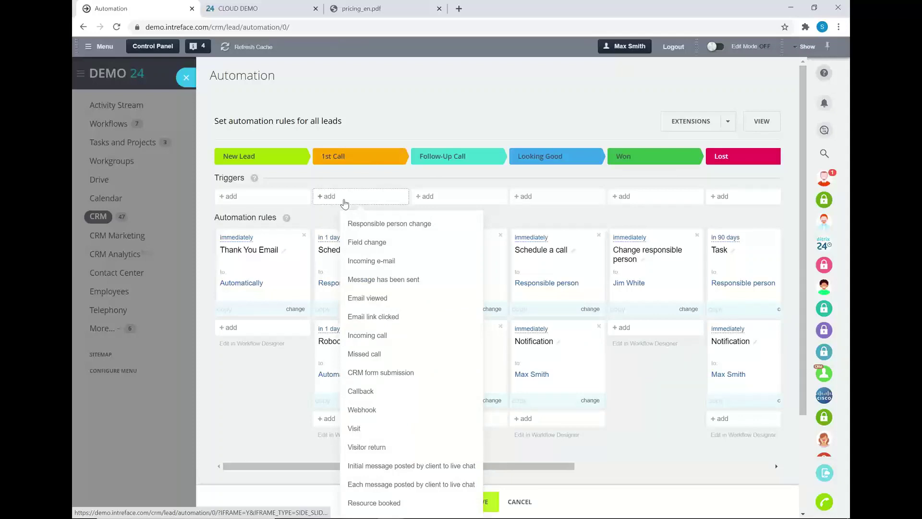
left_click(484, 201)
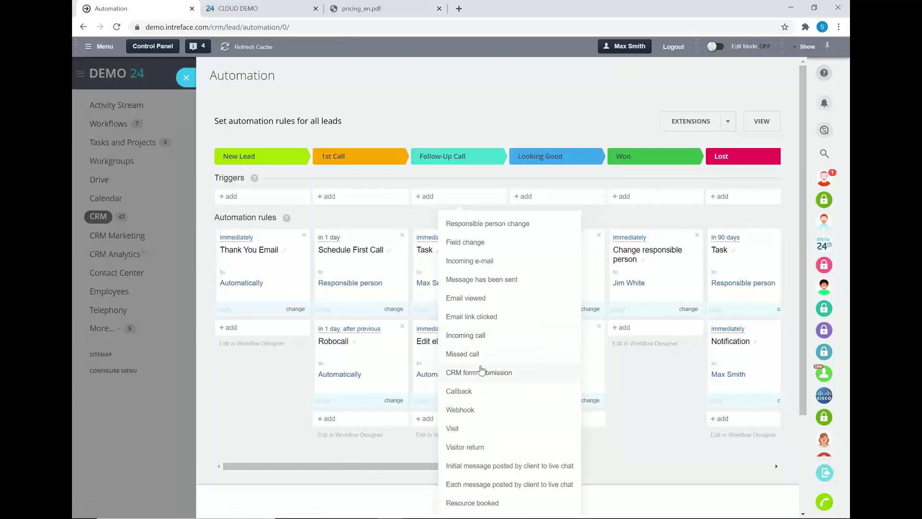
left_click(483, 342)
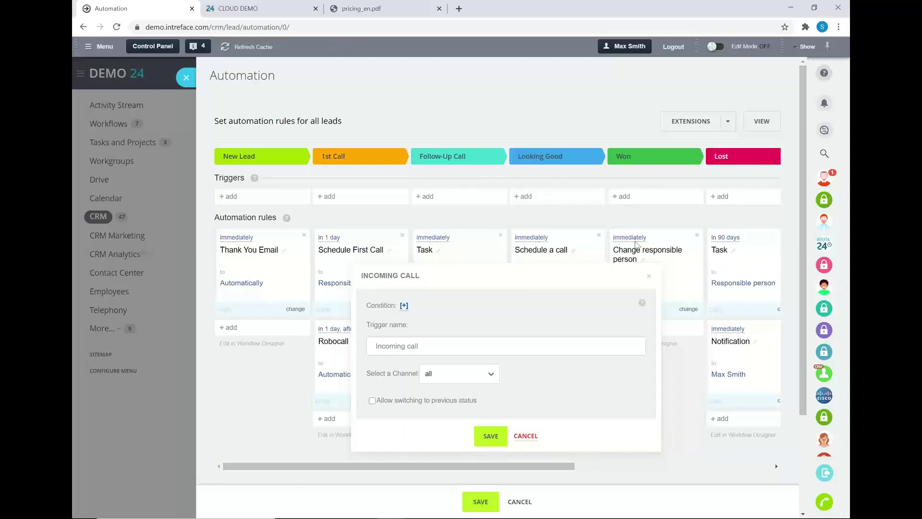
left_click(649, 276)
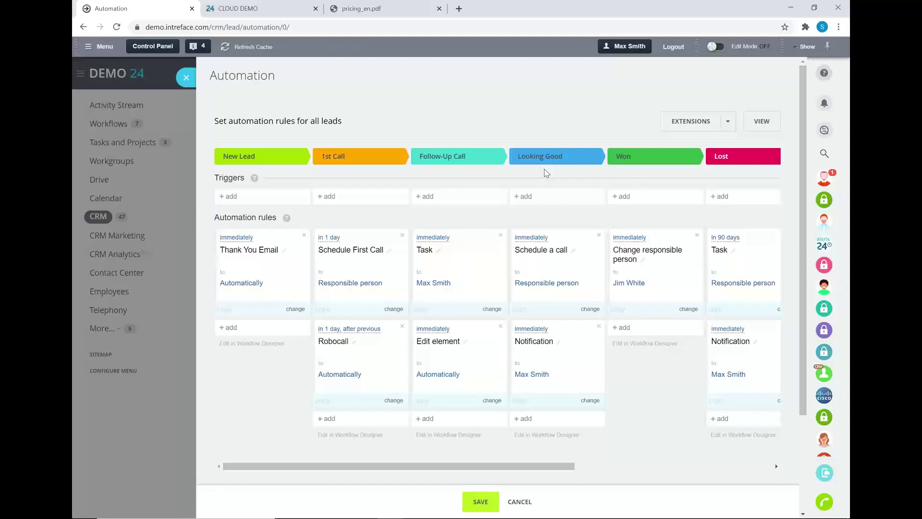
Leave the automation editor and start a voice broadcasting campaign from the Stimulate impulse purchase template
left_click(520, 502)
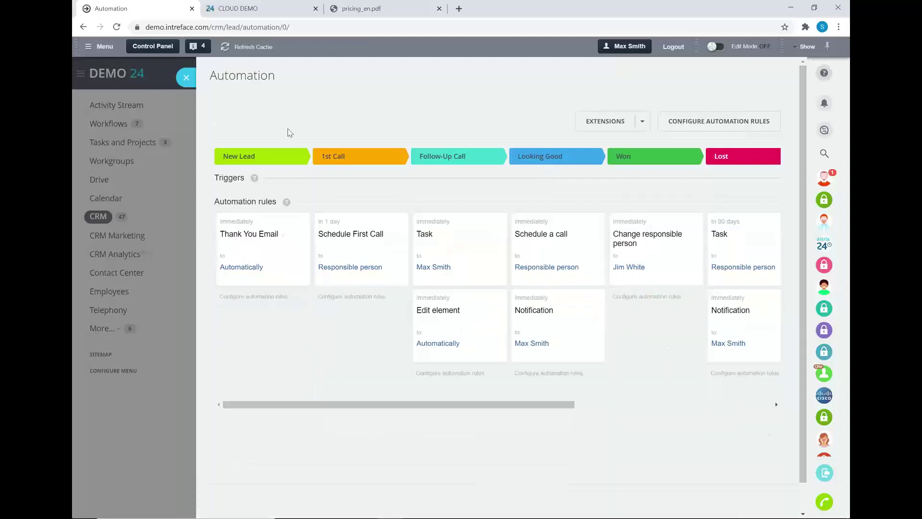
left_click(186, 78)
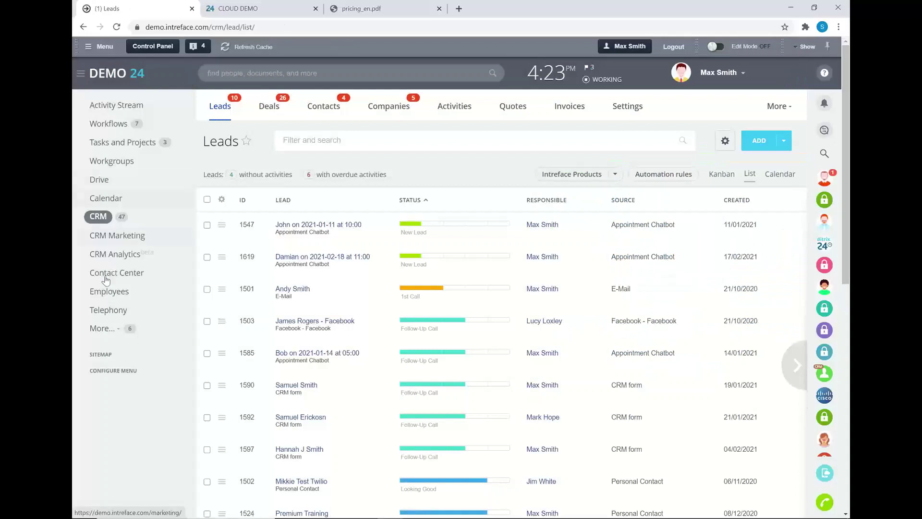
left_click(99, 236)
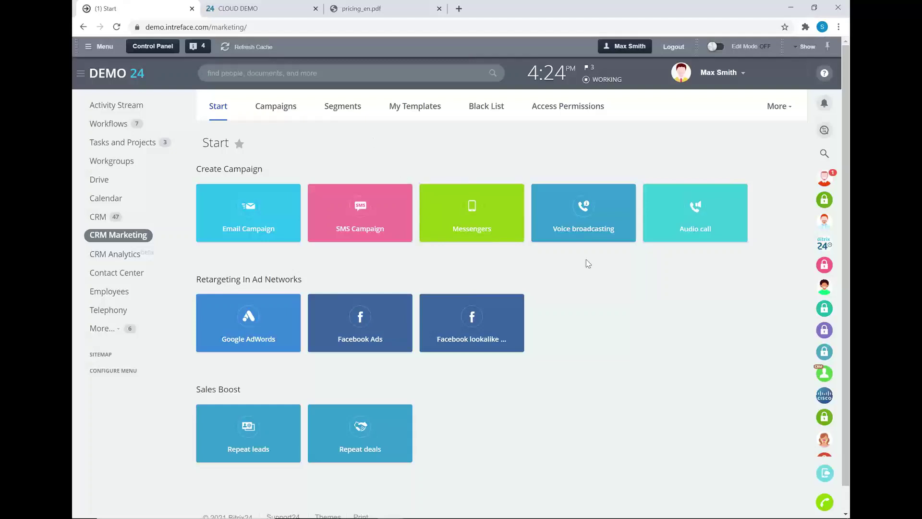
left_click(592, 222)
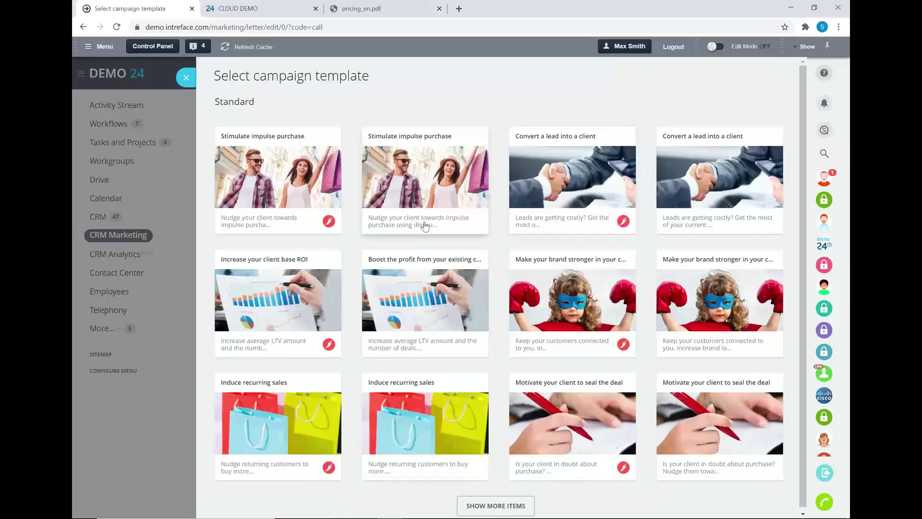
left_click(410, 163)
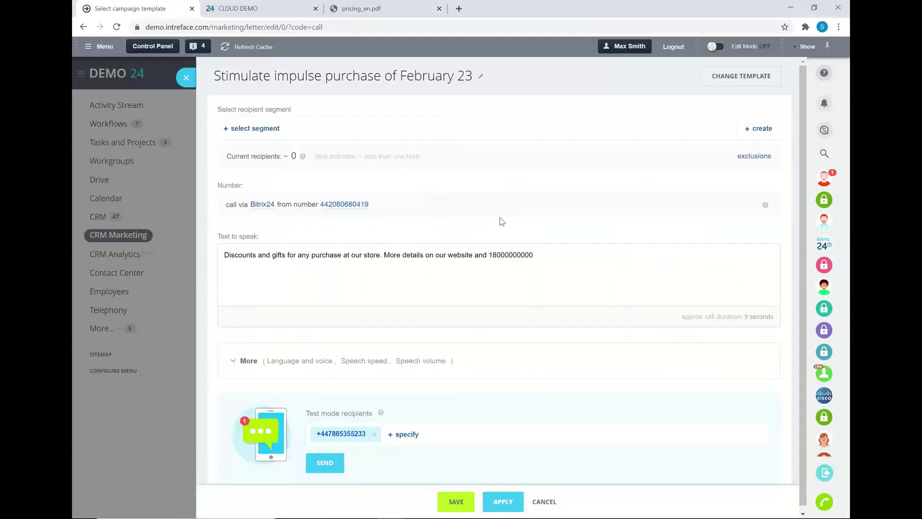
Replace the text to speak with 'Hello' and create a new recipient segment
left_click_drag(532, 255, 188, 246)
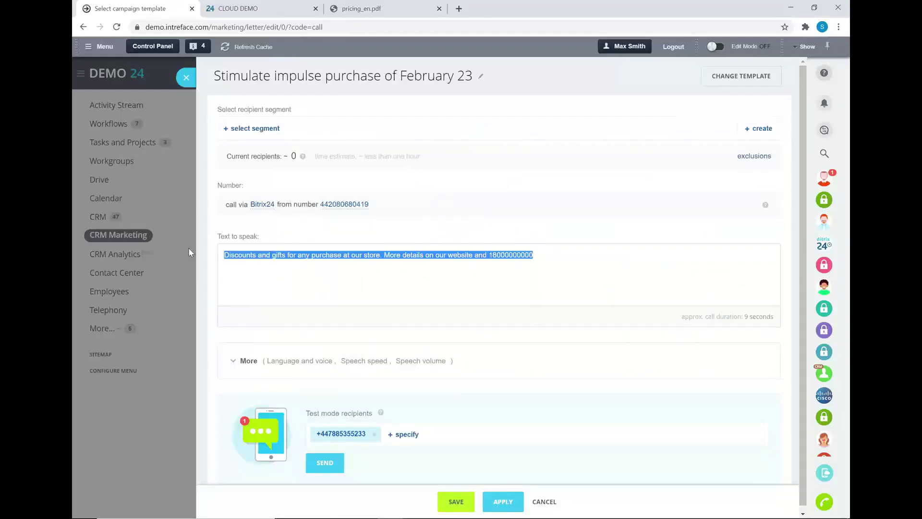
key("BackSpace")
type("Hello")
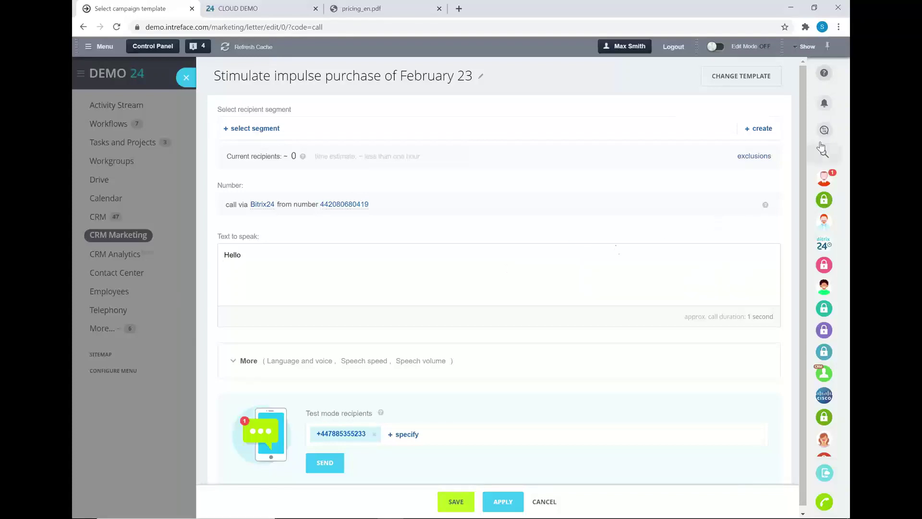
left_click(763, 129)
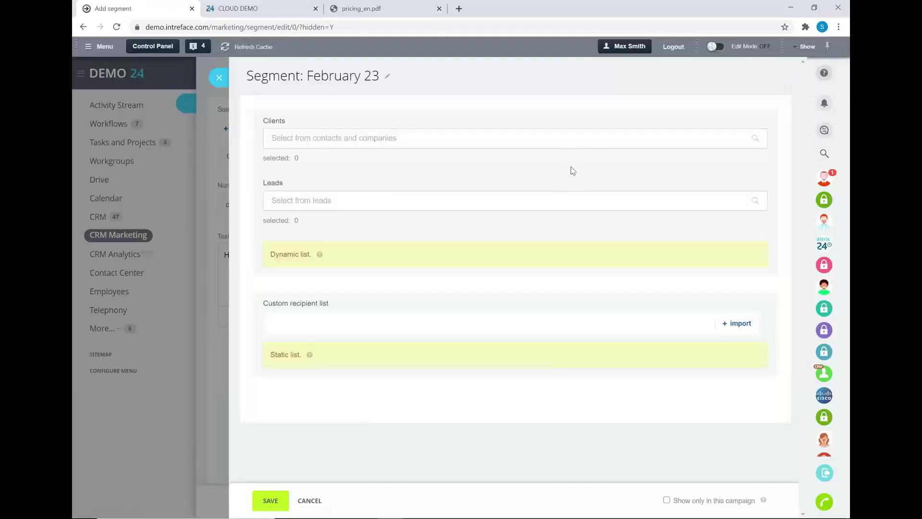
Try a Contact Type Client filter on the segment's clients, then reset the filter
left_click(516, 138)
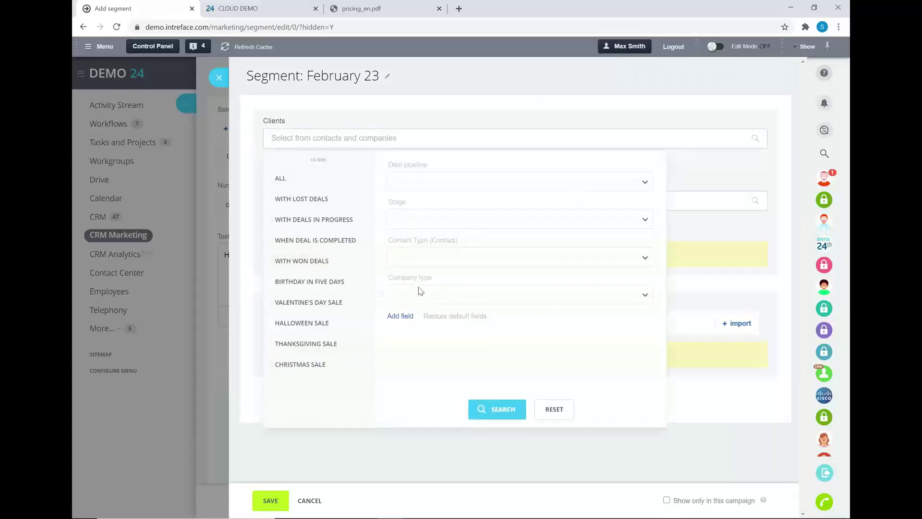
left_click(437, 257)
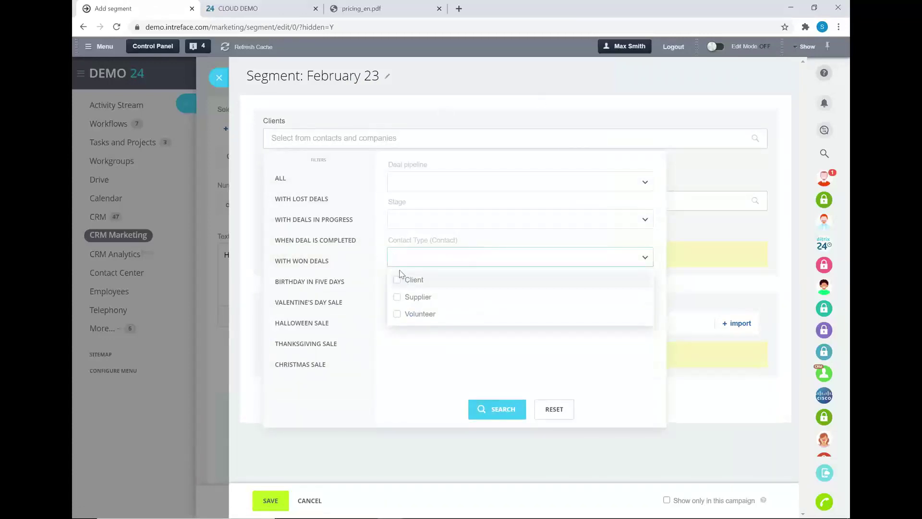
left_click(401, 279)
left_click(453, 367)
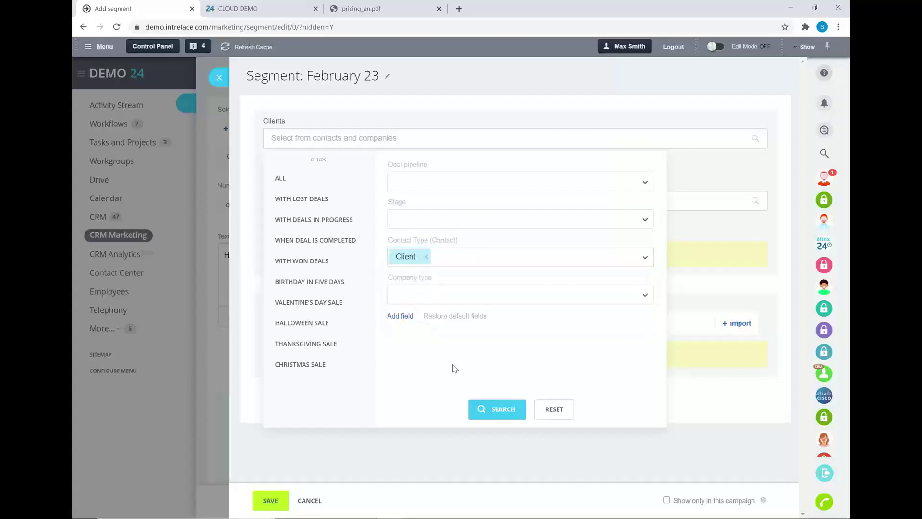
left_click(436, 184)
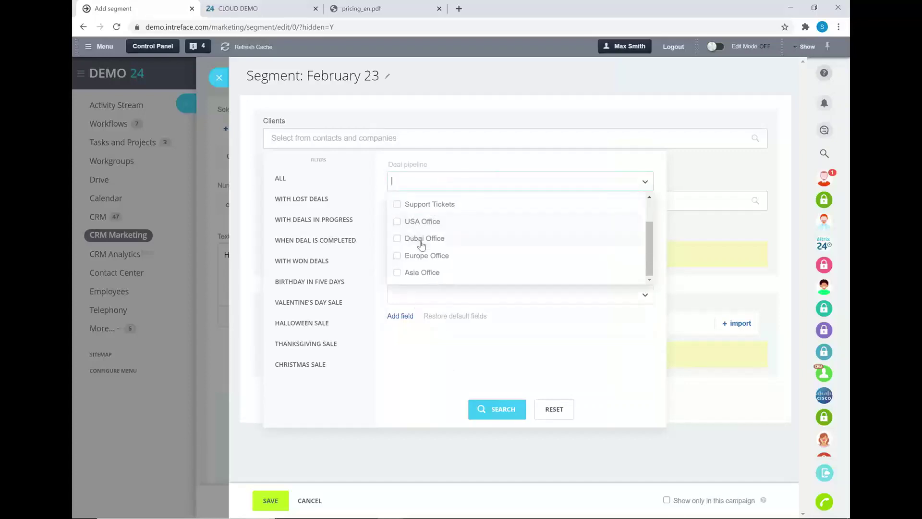
left_click(470, 380)
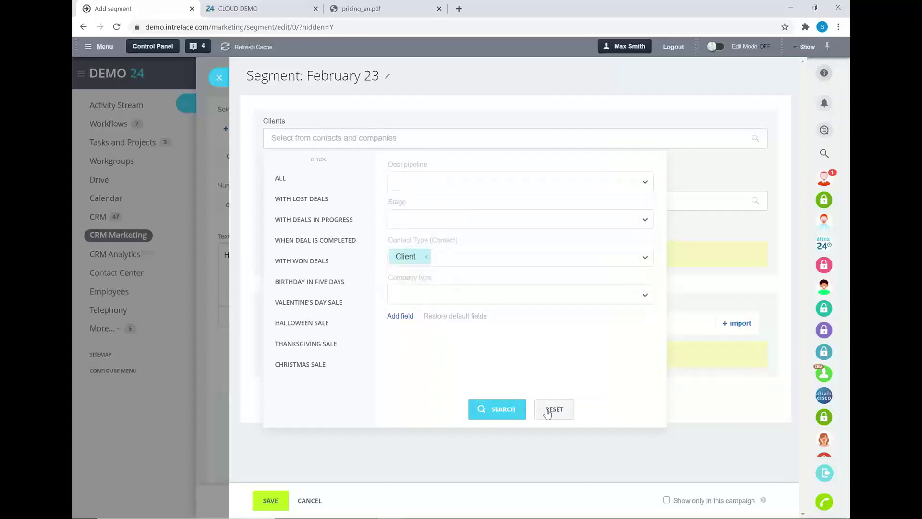
left_click(683, 173)
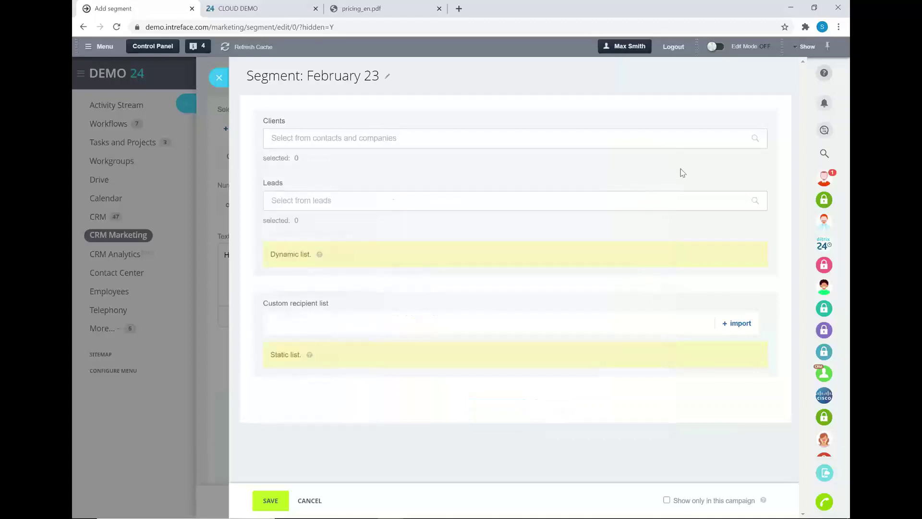
Close the new segment and the campaign editor, discarding the unsaved campaign
left_click(218, 79)
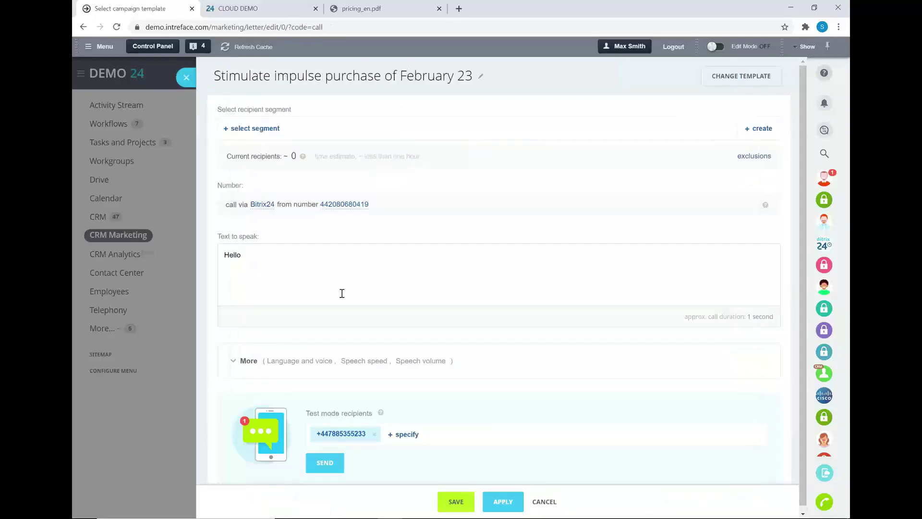
left_click(192, 80)
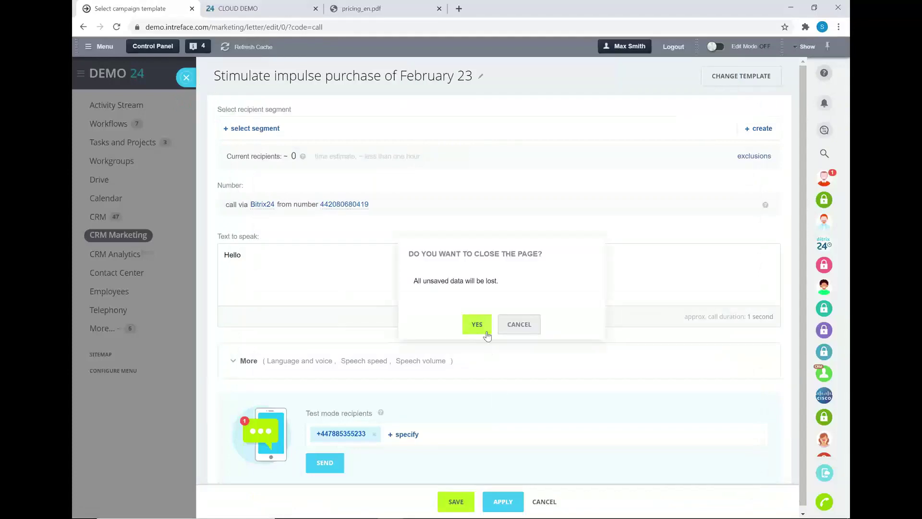
left_click(485, 329)
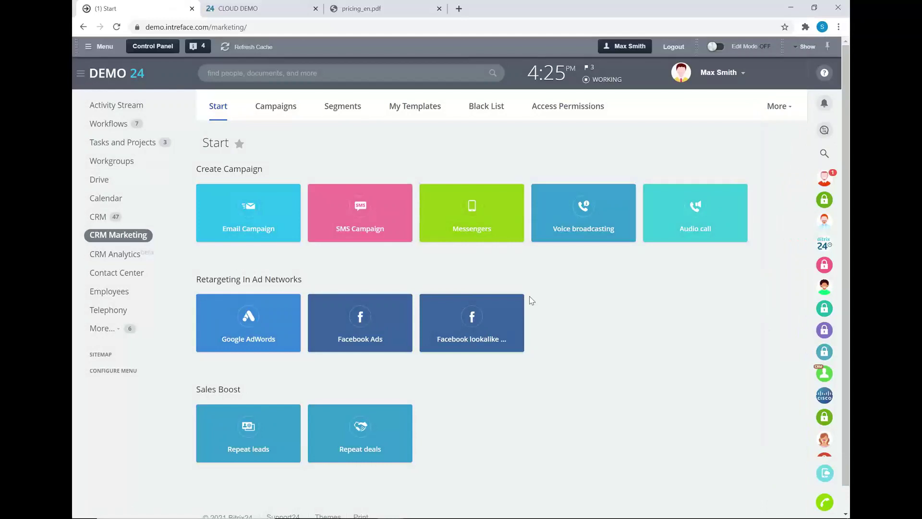
left_click(690, 217)
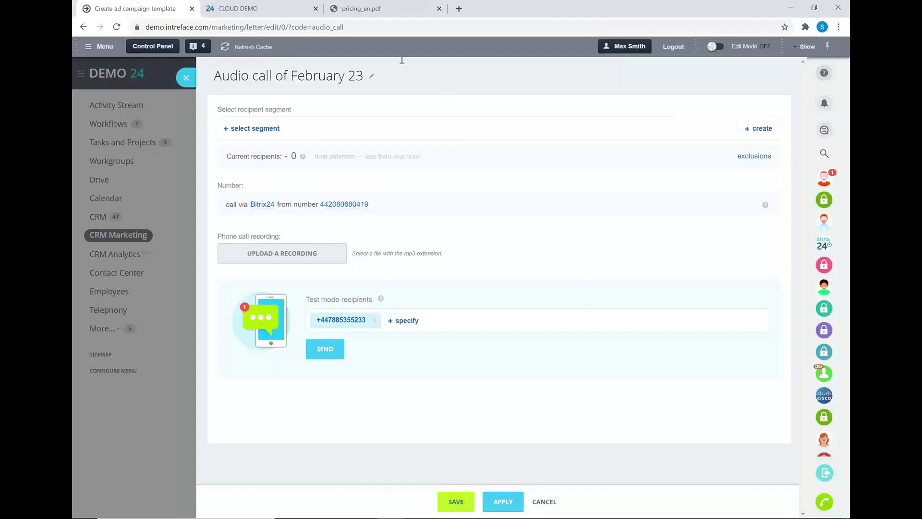
left_click(187, 78)
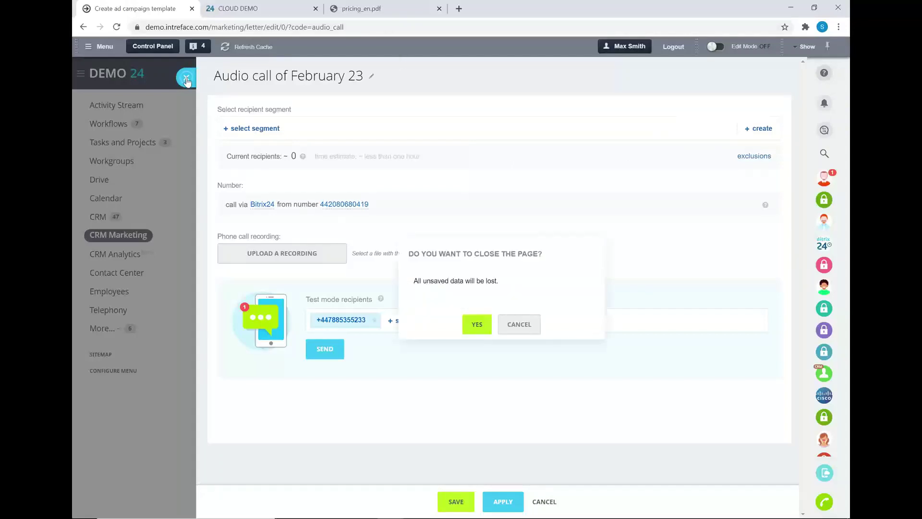
left_click(475, 324)
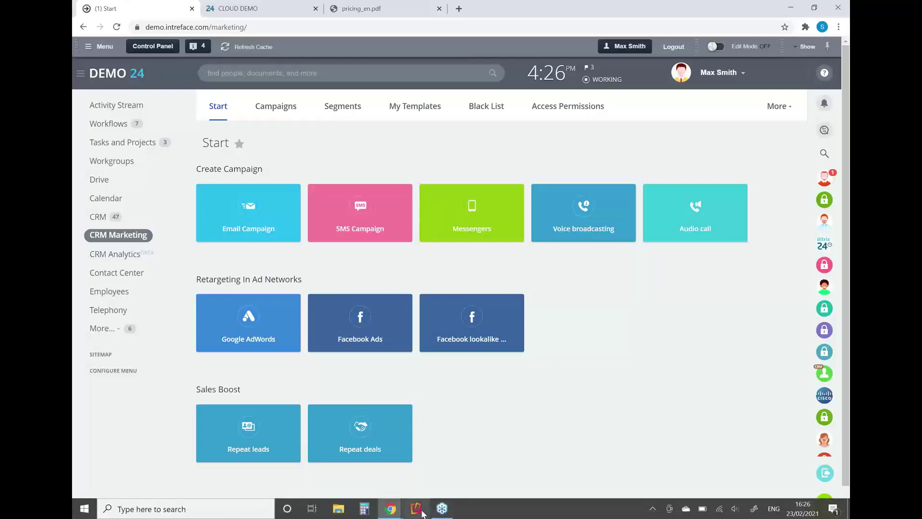
Bring up the Reflector 3 iPhone mirror showing My contacts and move it to the screen's right side
left_click(417, 512)
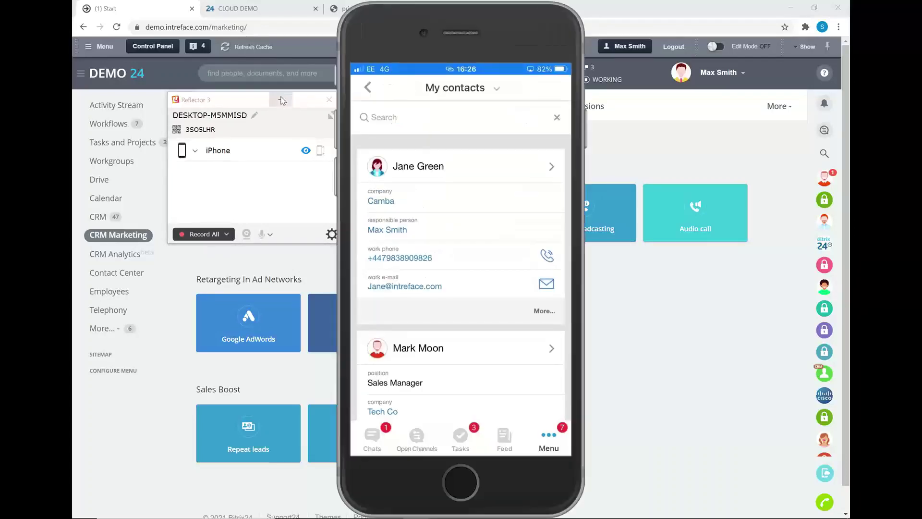
left_click_drag(472, 7, 672, 19)
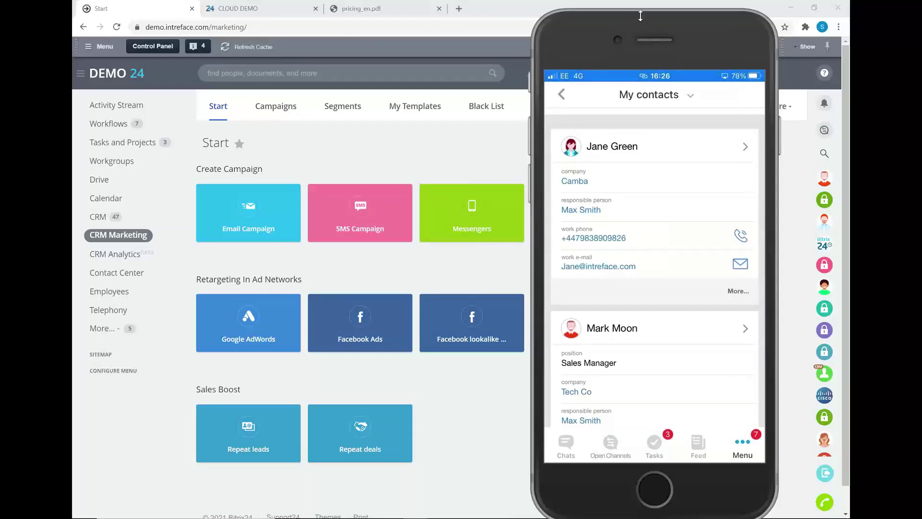
left_click_drag(641, 17, 680, 514)
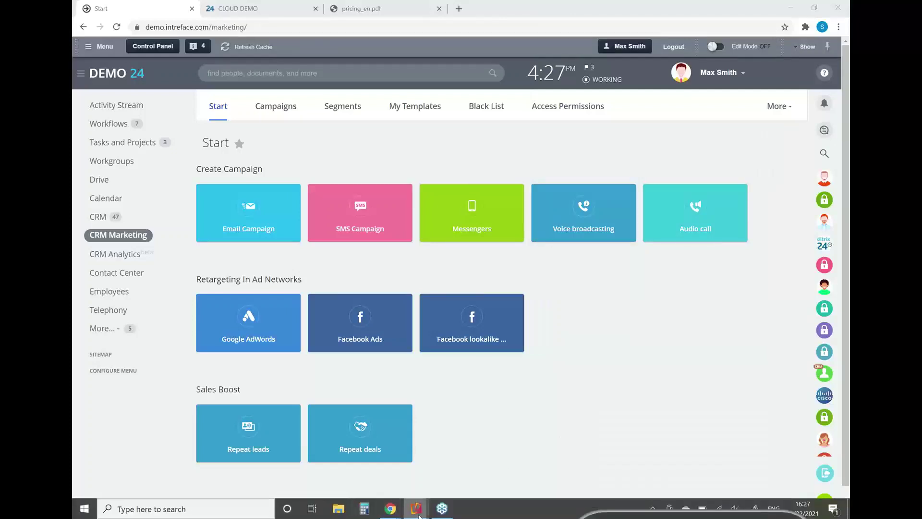
Close both the mirrored iPhone window and the Reflector 3 window
mouse_move(416, 508)
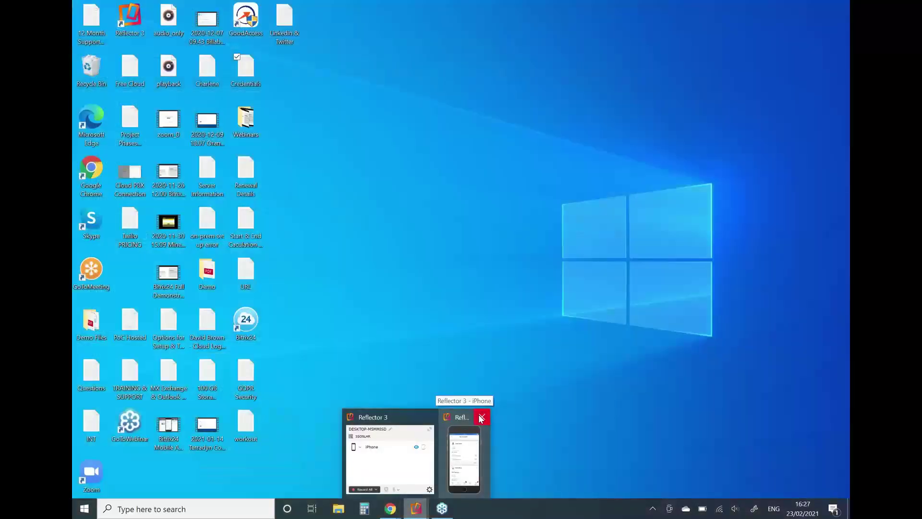
left_click(481, 416)
left_click(456, 417)
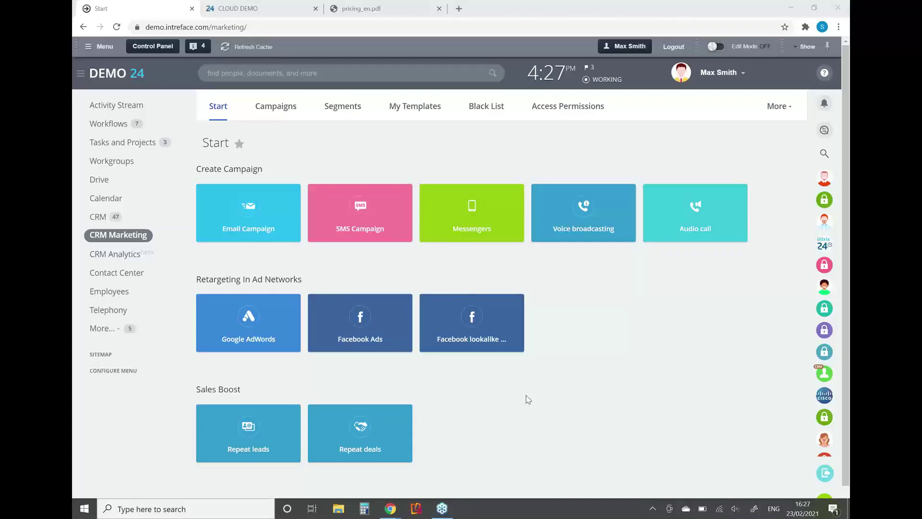
Switch to the Total Telephony slideshow and advance it full screen
key("alt+Tab")
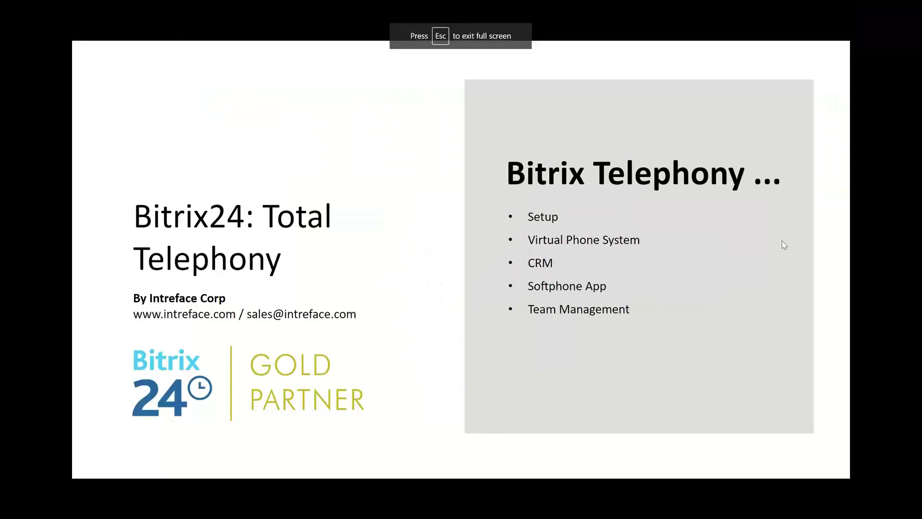
key("Right")
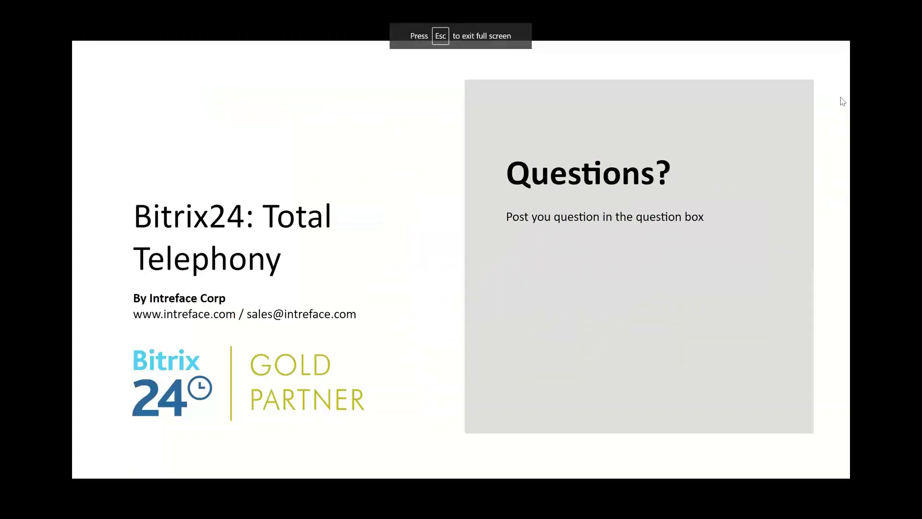
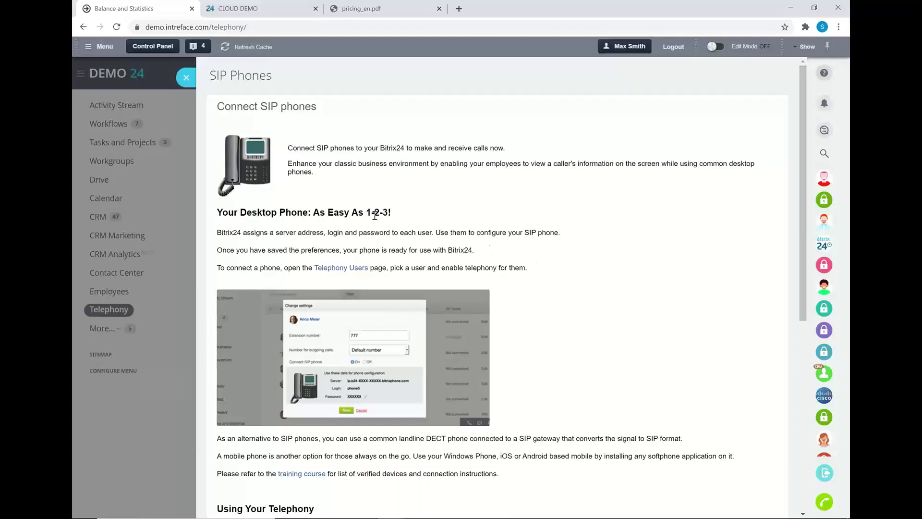
Scroll through the SIP Phones connection guide in the Telephony section
scroll(468, 286, "down", 2)
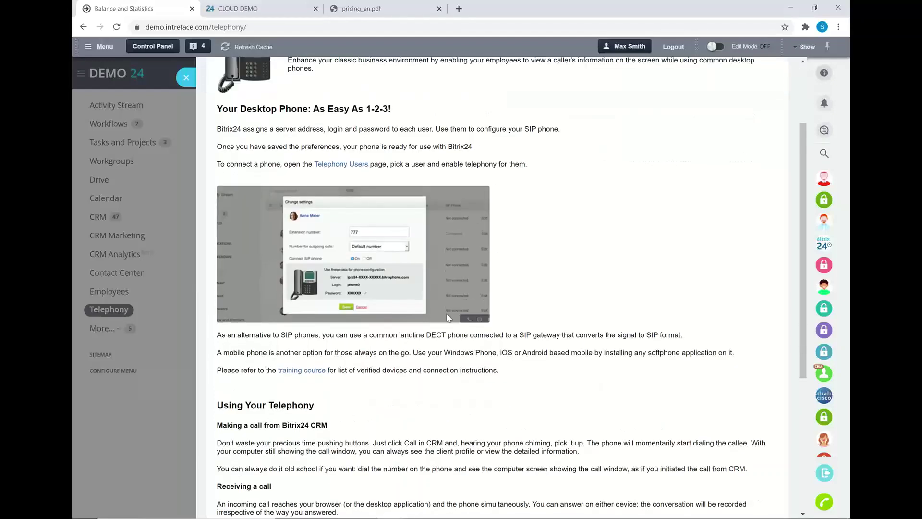
scroll(482, 333, "down", 1)
scroll(446, 250, "up", 3)
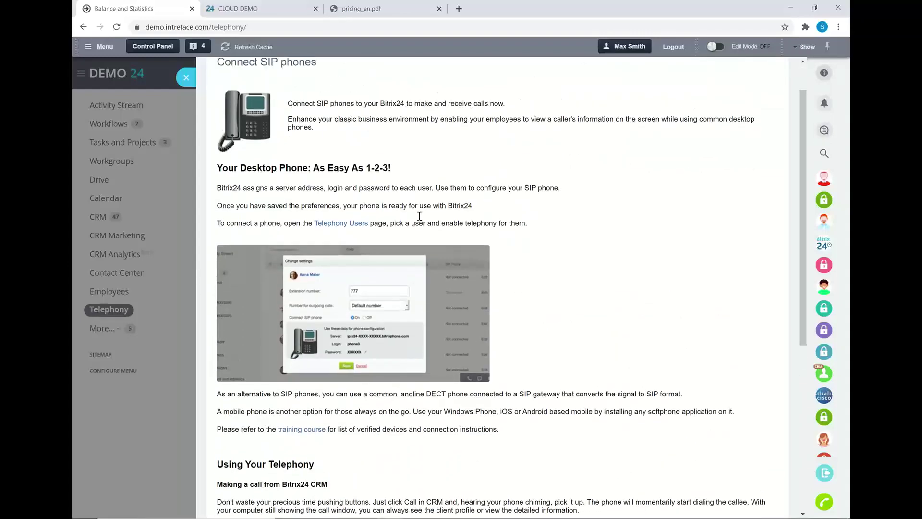
left_click(187, 77)
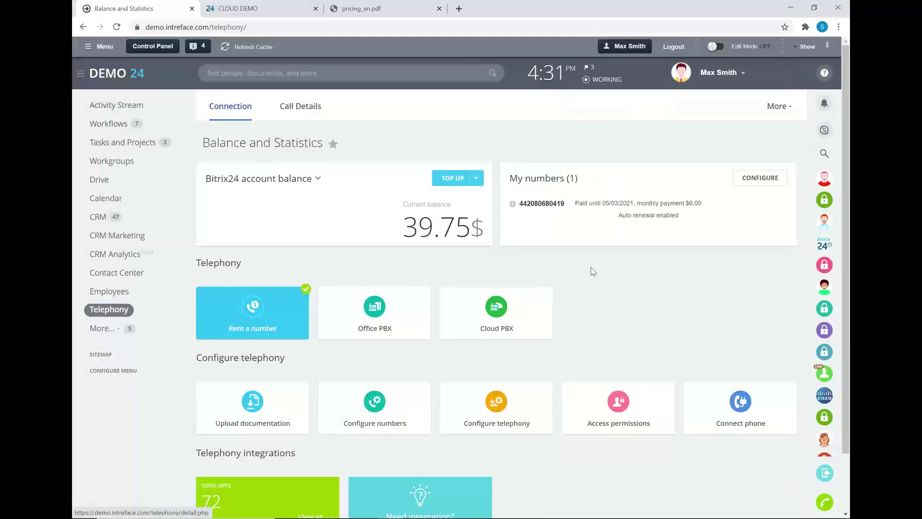
scroll(595, 267, "down", 1)
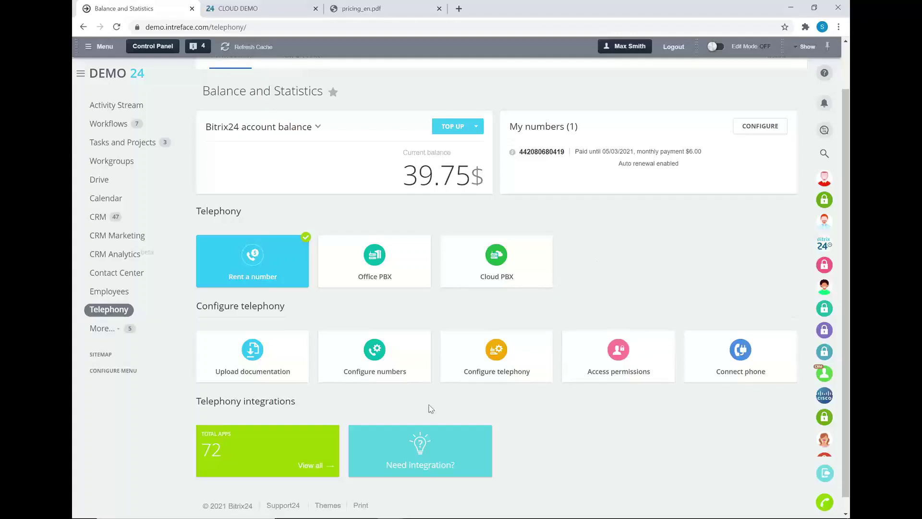
Open the Total Apps 72 tile and browse the 73 VoIP Integration marketplace apps
left_click(270, 451)
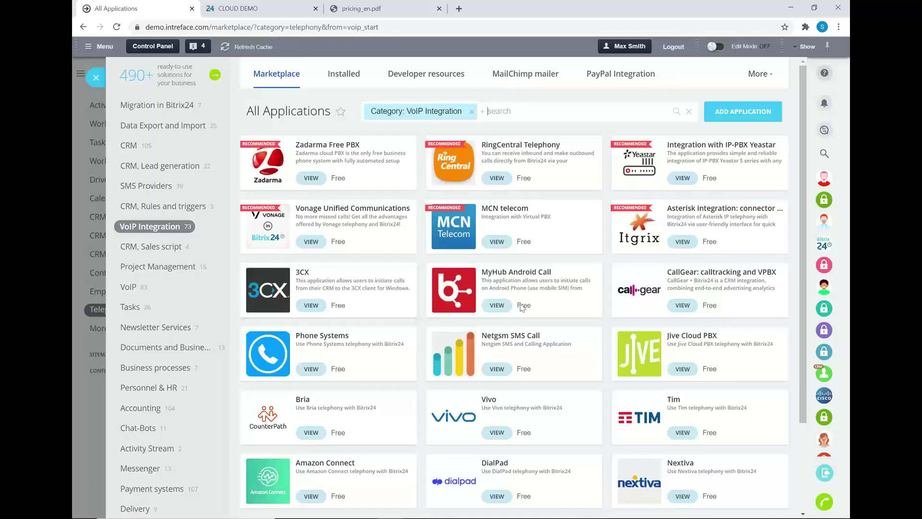
scroll(526, 217, "down", 1)
scroll(525, 217, "up", 1)
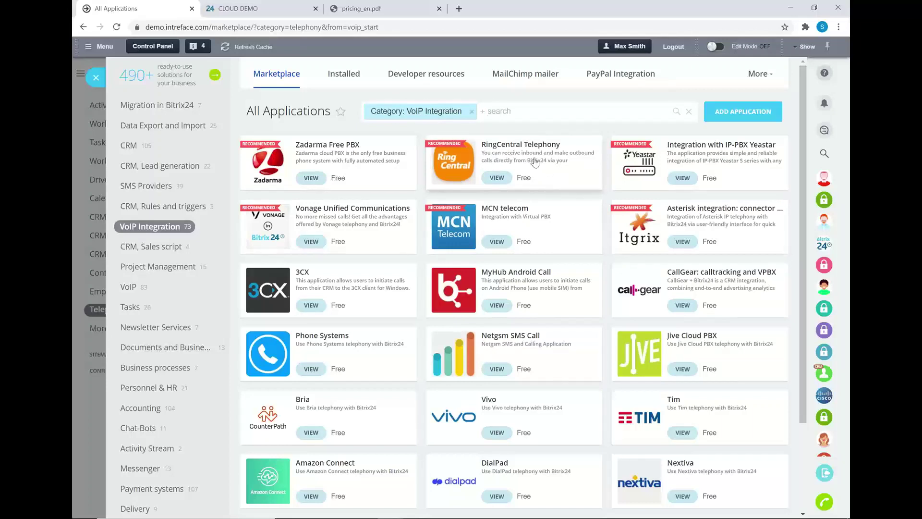
left_click(524, 143)
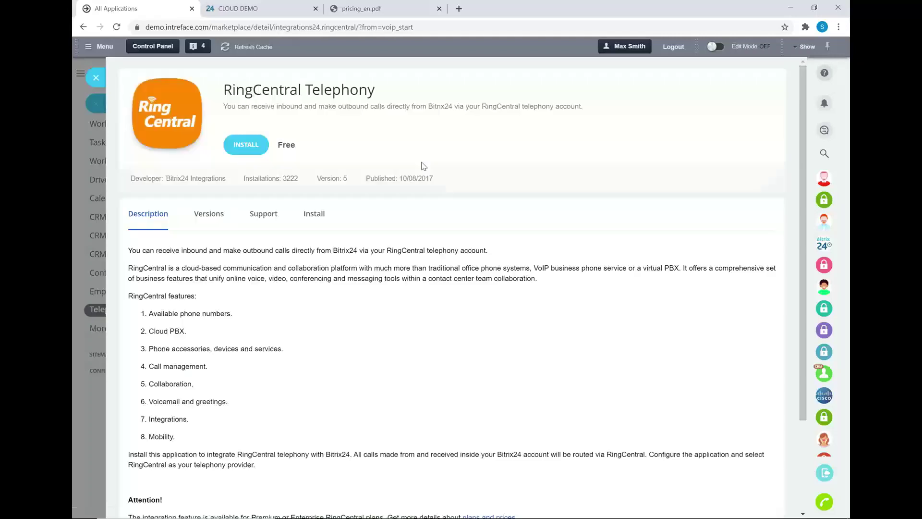
scroll(394, 287, "down", 3)
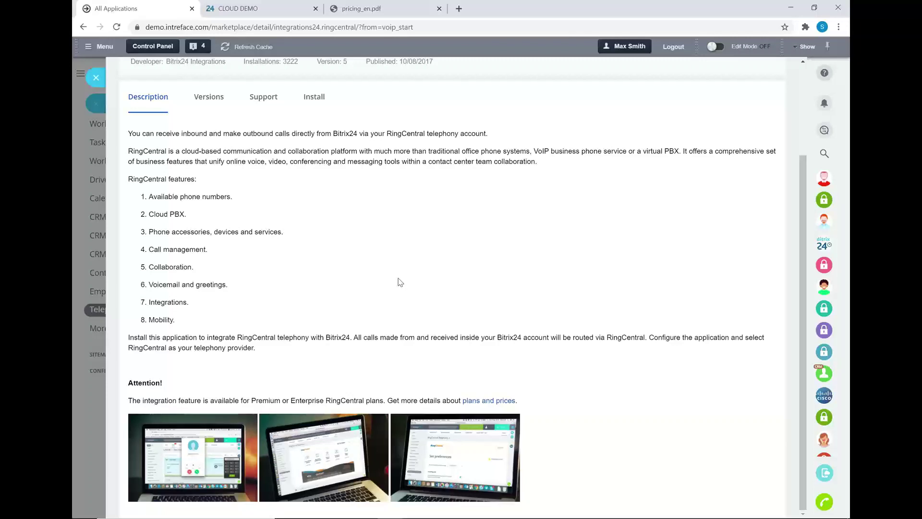
scroll(398, 282, "up", 3)
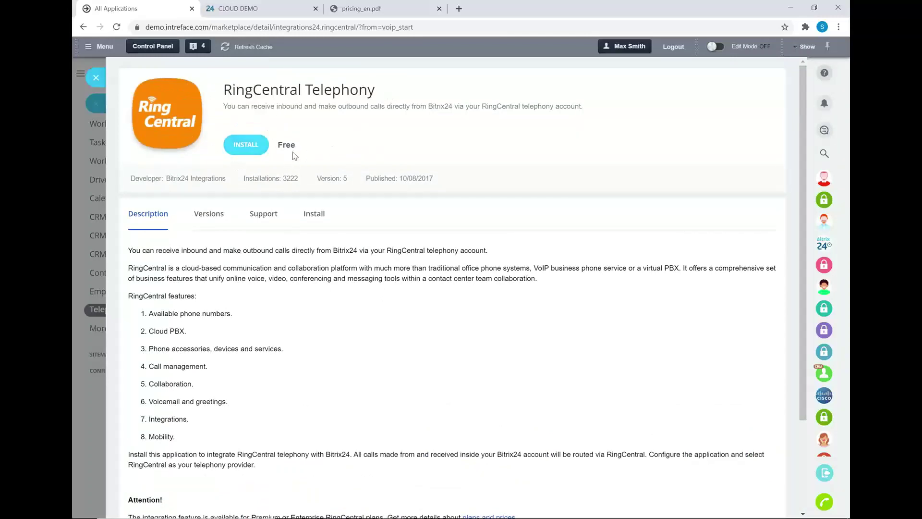
scroll(330, 304, "down", 3)
left_click_drag(130, 403, 385, 404)
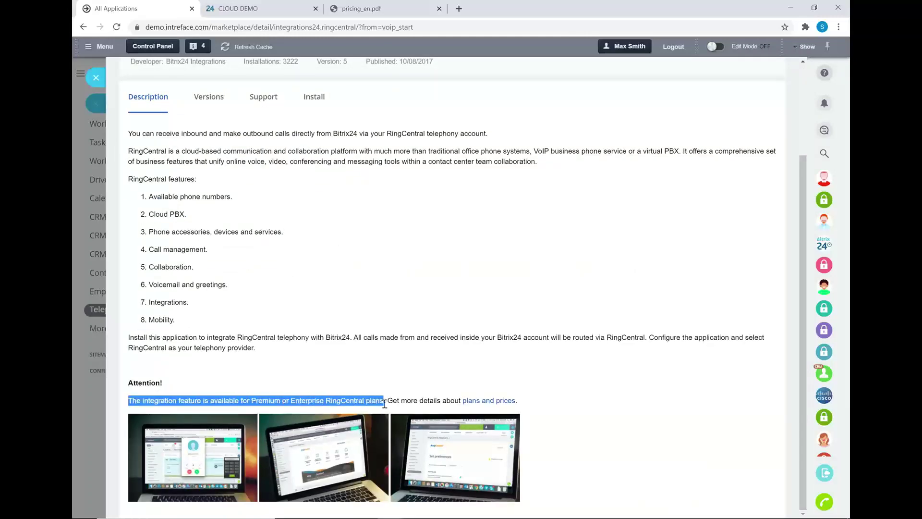
left_click(396, 261)
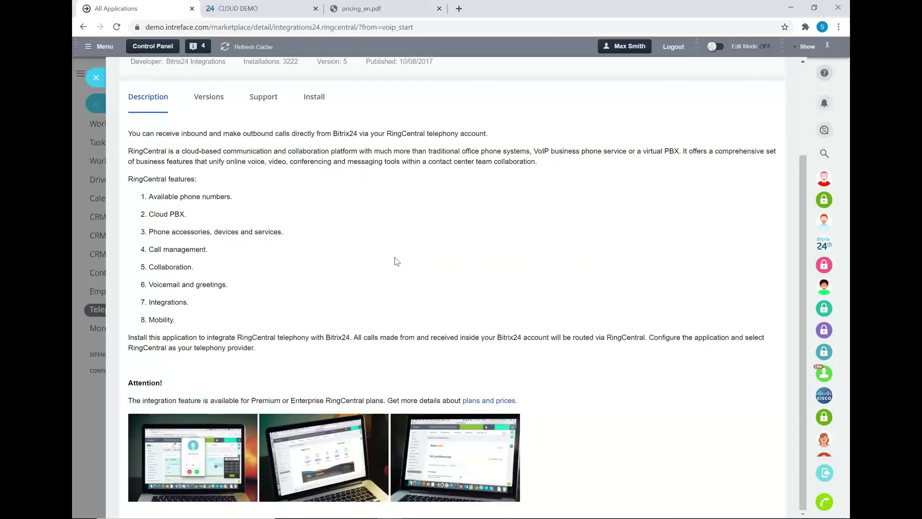
scroll(397, 261, "up", 2)
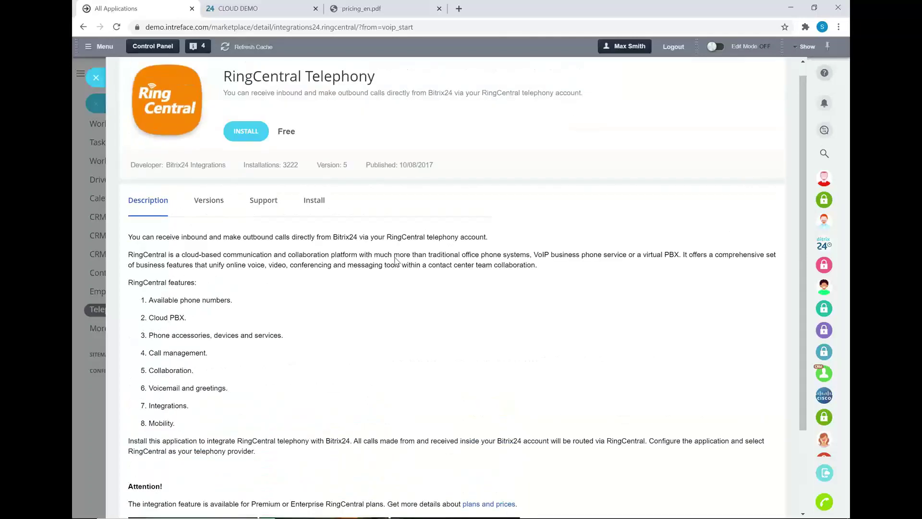
left_click(96, 78)
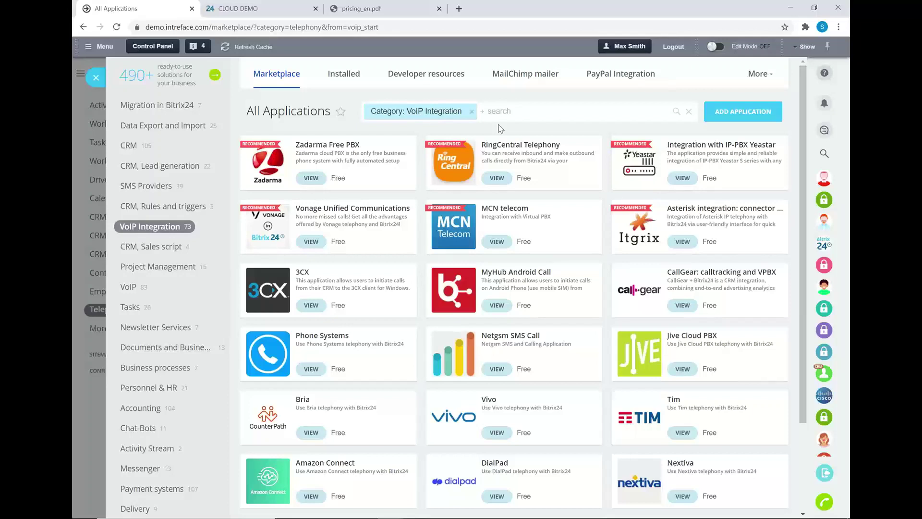
Close the Marketplace slider to get back to the telephony Balance and Statistics page
left_click(97, 78)
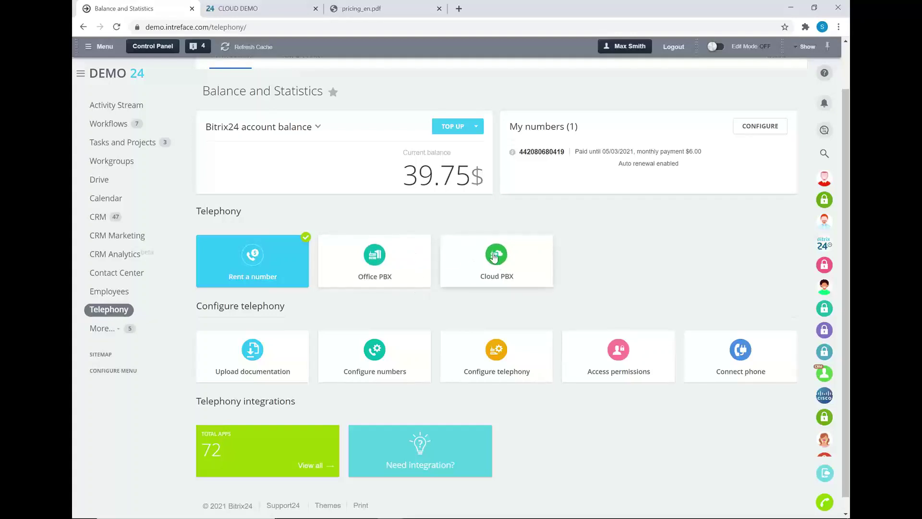
Open the Cloud PBX SIP Connector, start a new PBX connection, then close that form
left_click(491, 263)
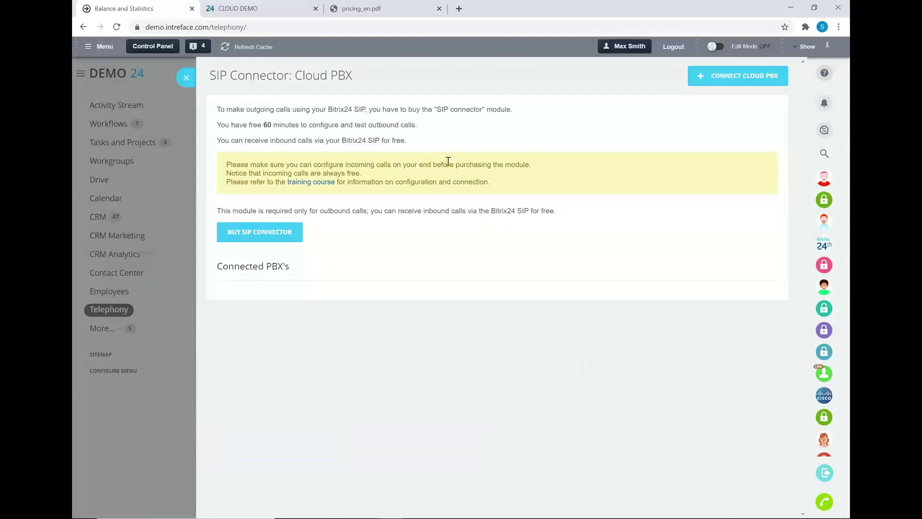
left_click(702, 81)
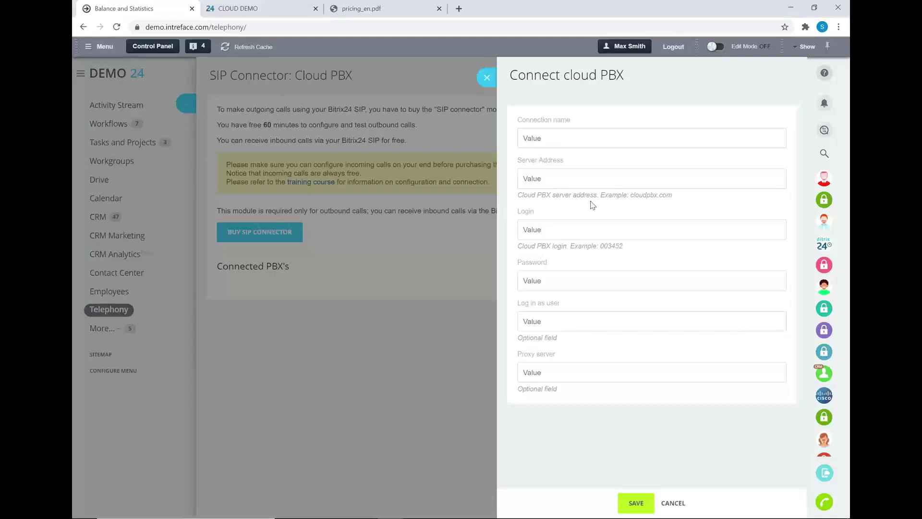
left_click(487, 77)
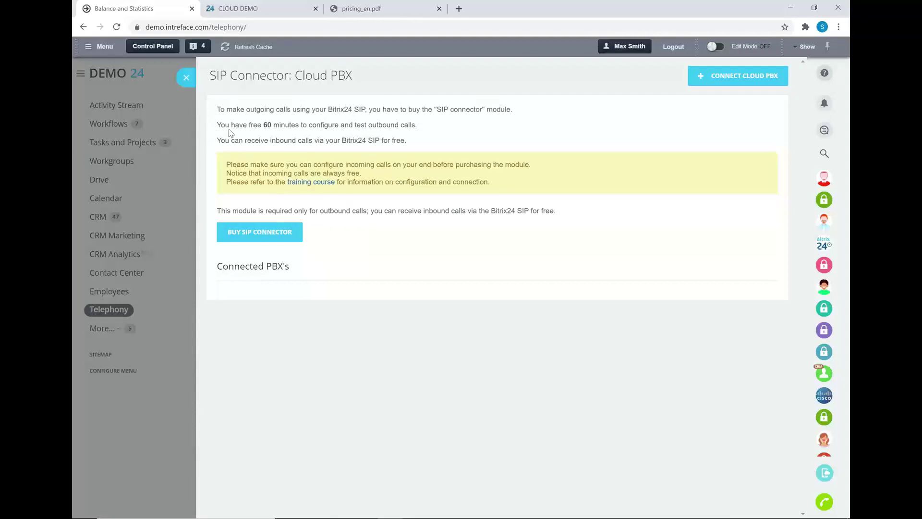
Close the SIP Connector panel, review the 39.75$ balance page, and switch to the presentation
left_click(187, 80)
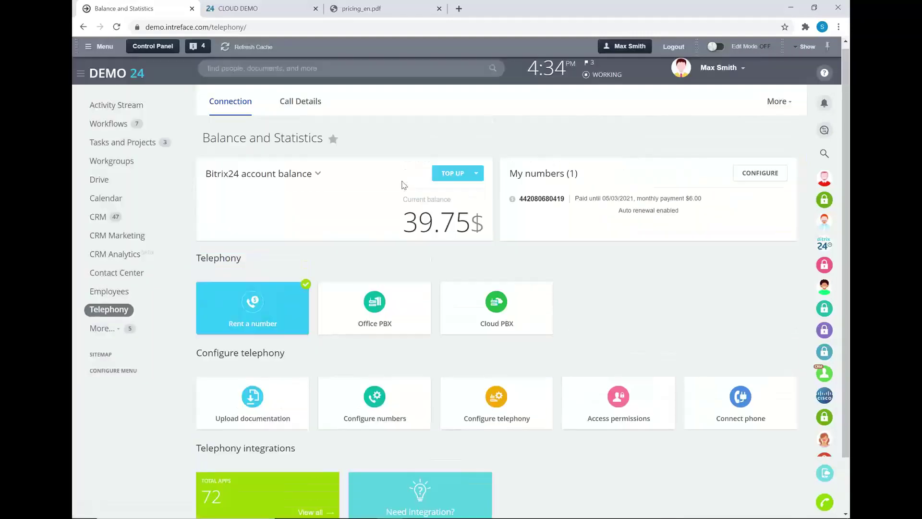
scroll(262, 336, "down", 1)
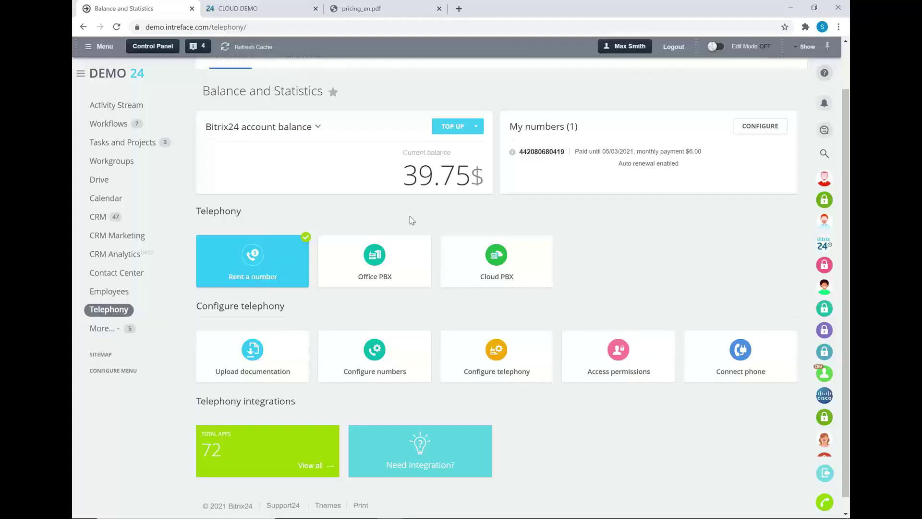
key("alt+Tab")
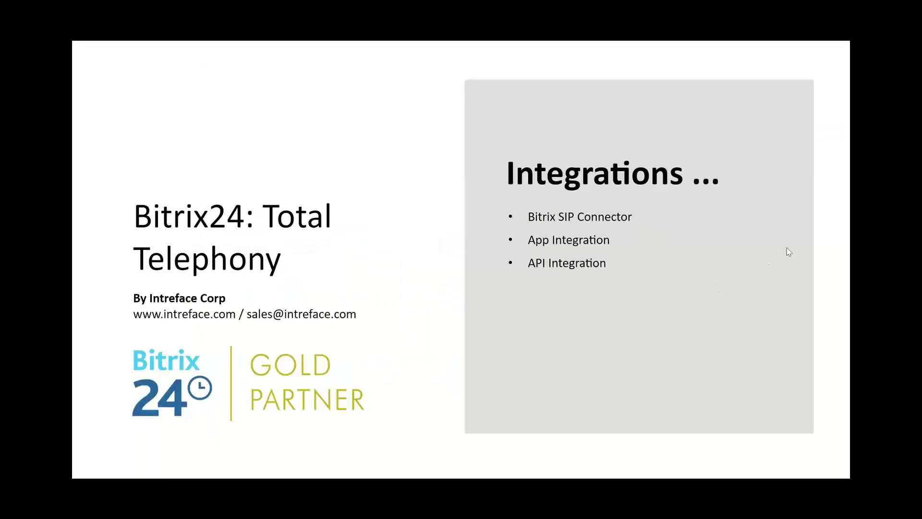
Advance the slideshow to the 'Questions?' slide, then return to the Bitrix24 browser window
left_click(801, 230)
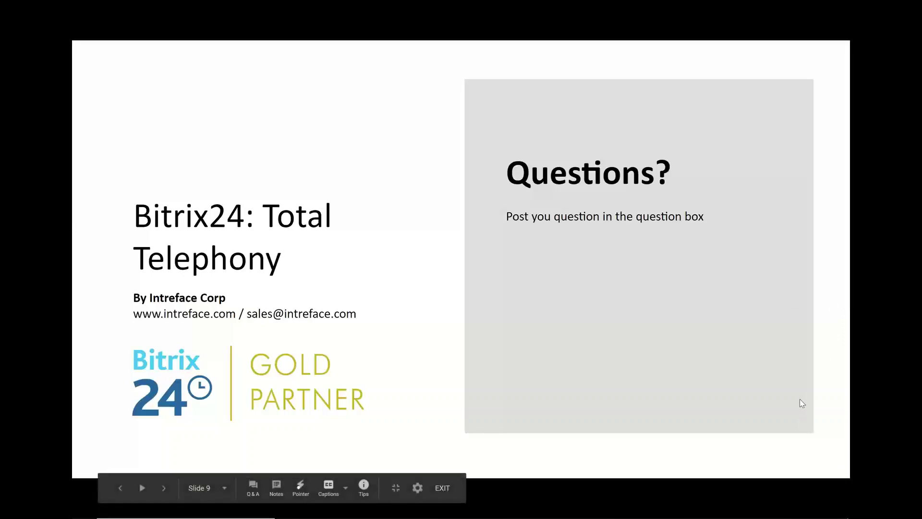
key("alt+Tab")
key("Tab")
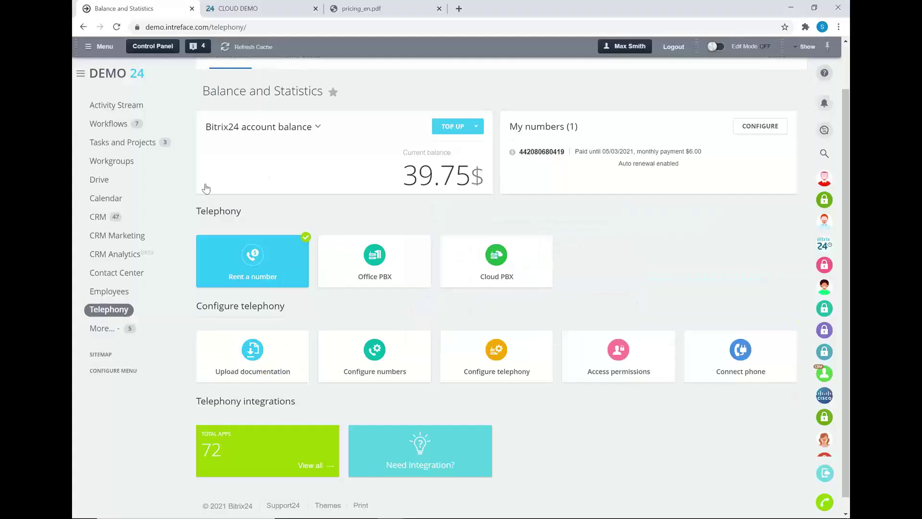
Clear the 'Contact Type: Client' filter in CRM Contacts and open the Tech Co supplier contact
left_click(95, 218)
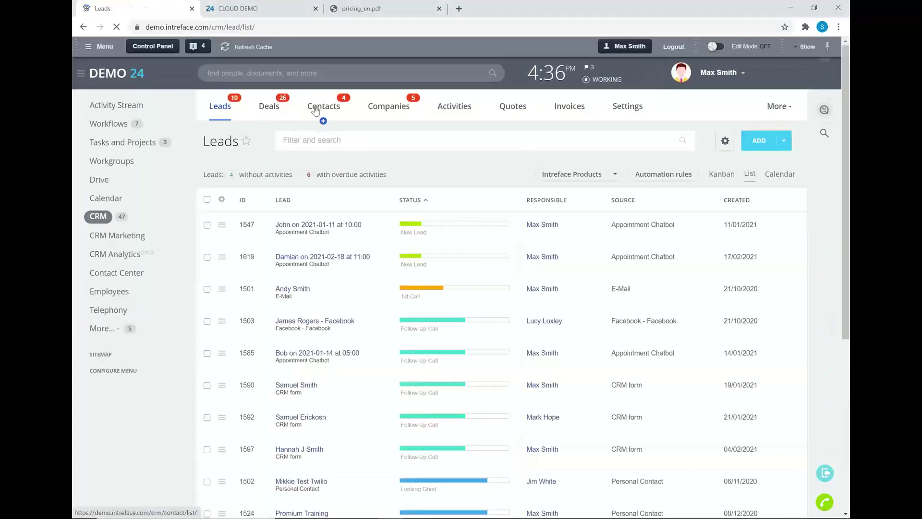
left_click(315, 111)
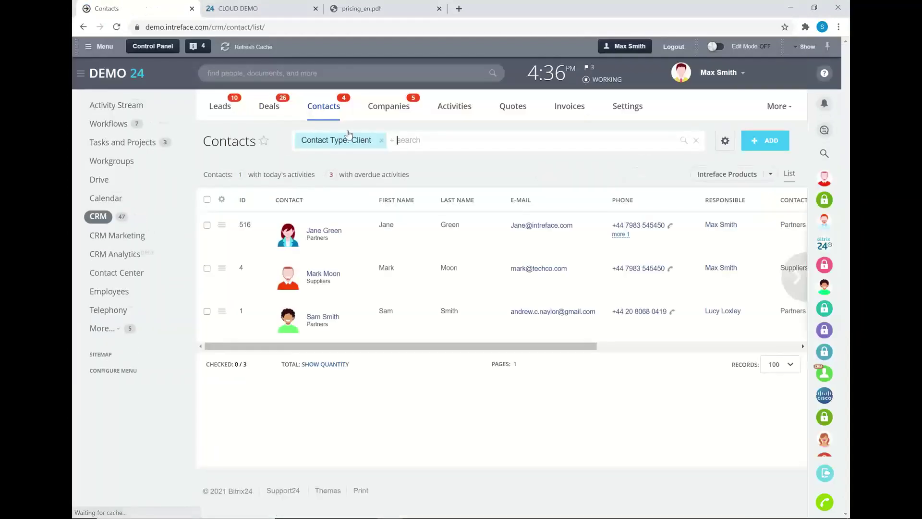
left_click(381, 141)
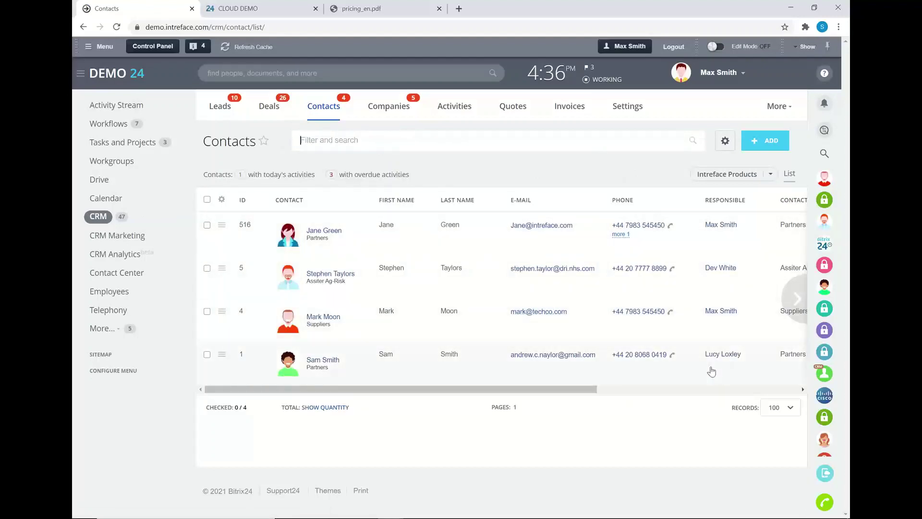
left_click(320, 318)
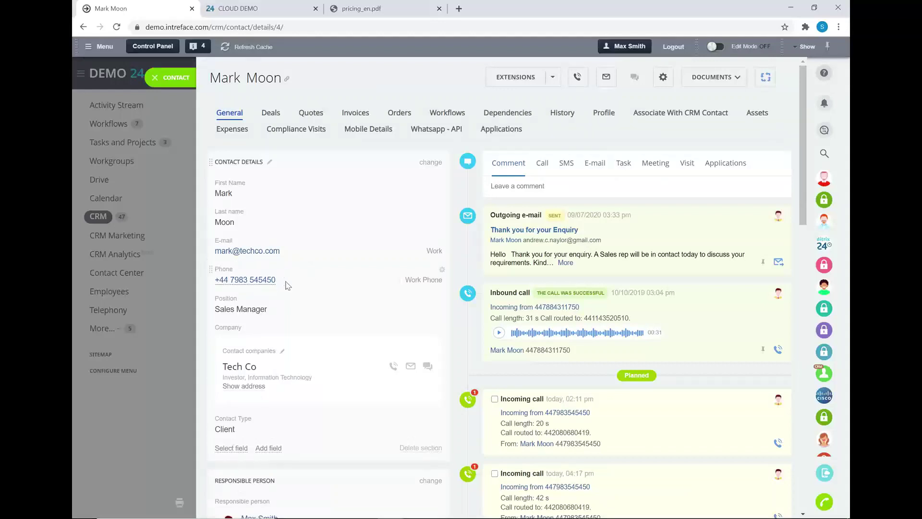
Call the contact's work phone, hang up, and close the contact record
left_click(253, 280)
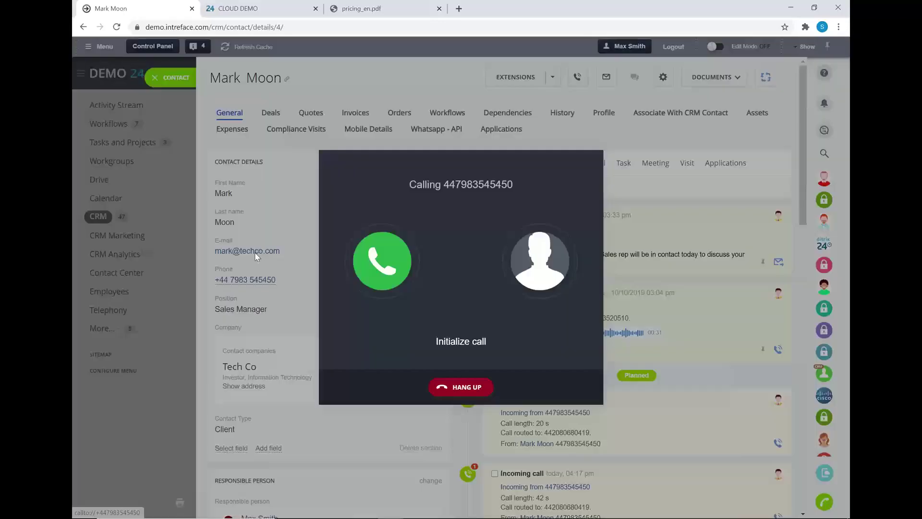
left_click(458, 390)
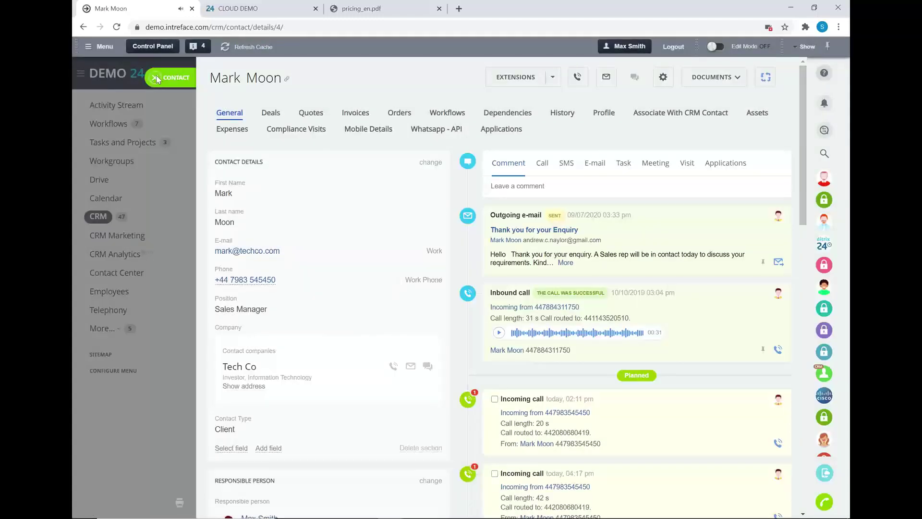
left_click(156, 77)
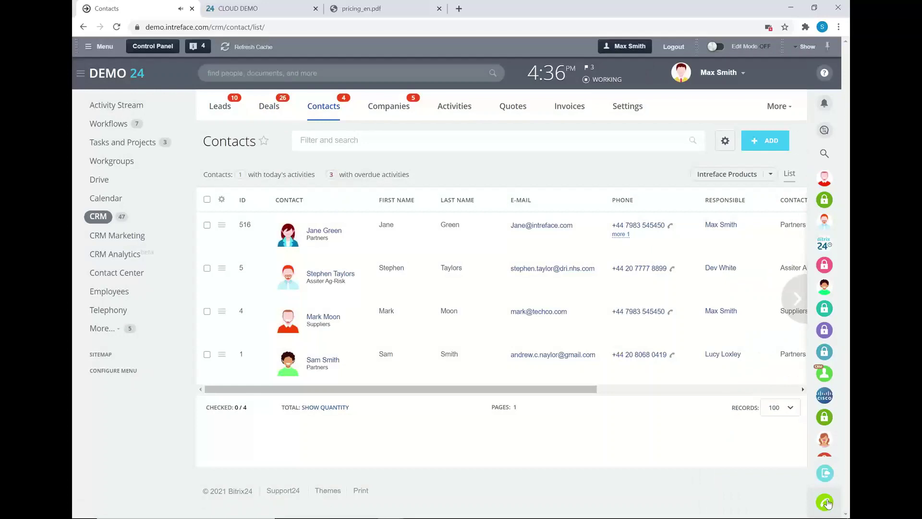
Enter six digits on the phone dial pad, then delete the last one
left_click(826, 501)
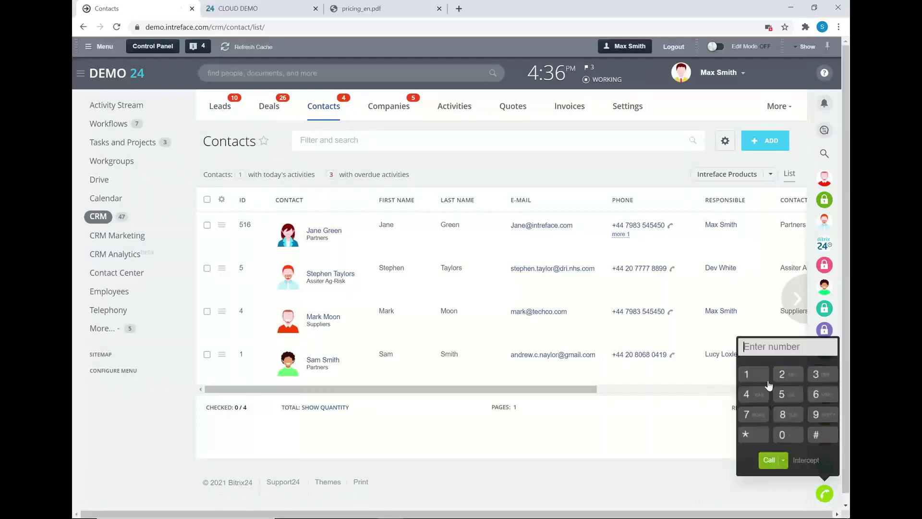
left_click(783, 435)
left_click(754, 415)
left_click(816, 414)
left_click(785, 416)
left_click(823, 377)
left_click(783, 394)
left_click(824, 352)
Close the dial pad without calling and advance the slideshow to the Costs slide
left_click(697, 429)
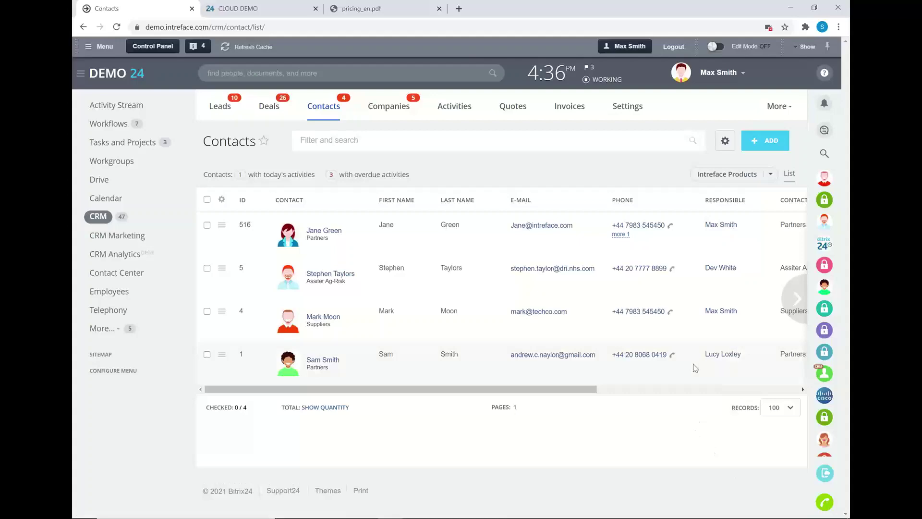
key("alt+Tab")
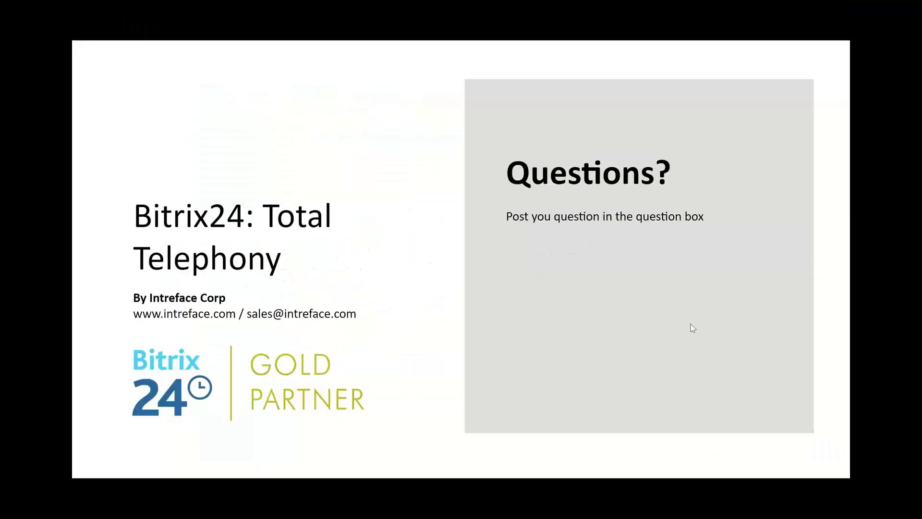
left_click(796, 252)
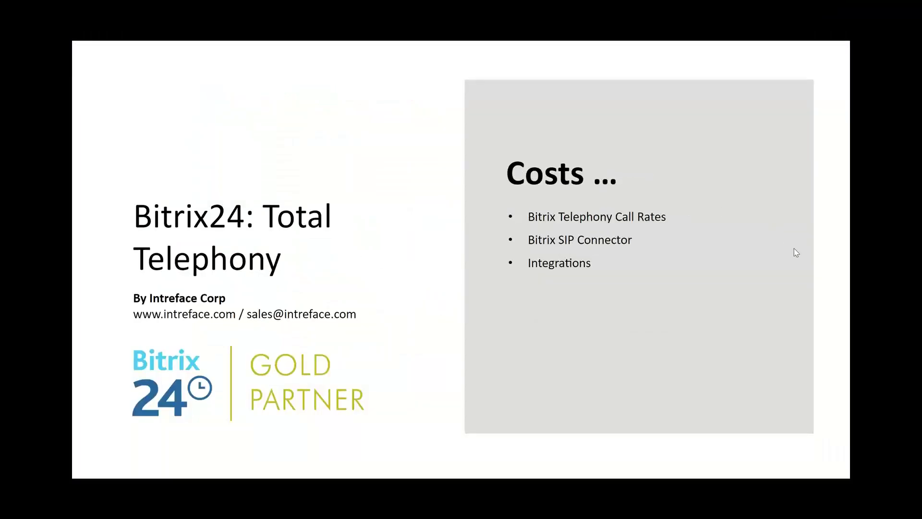